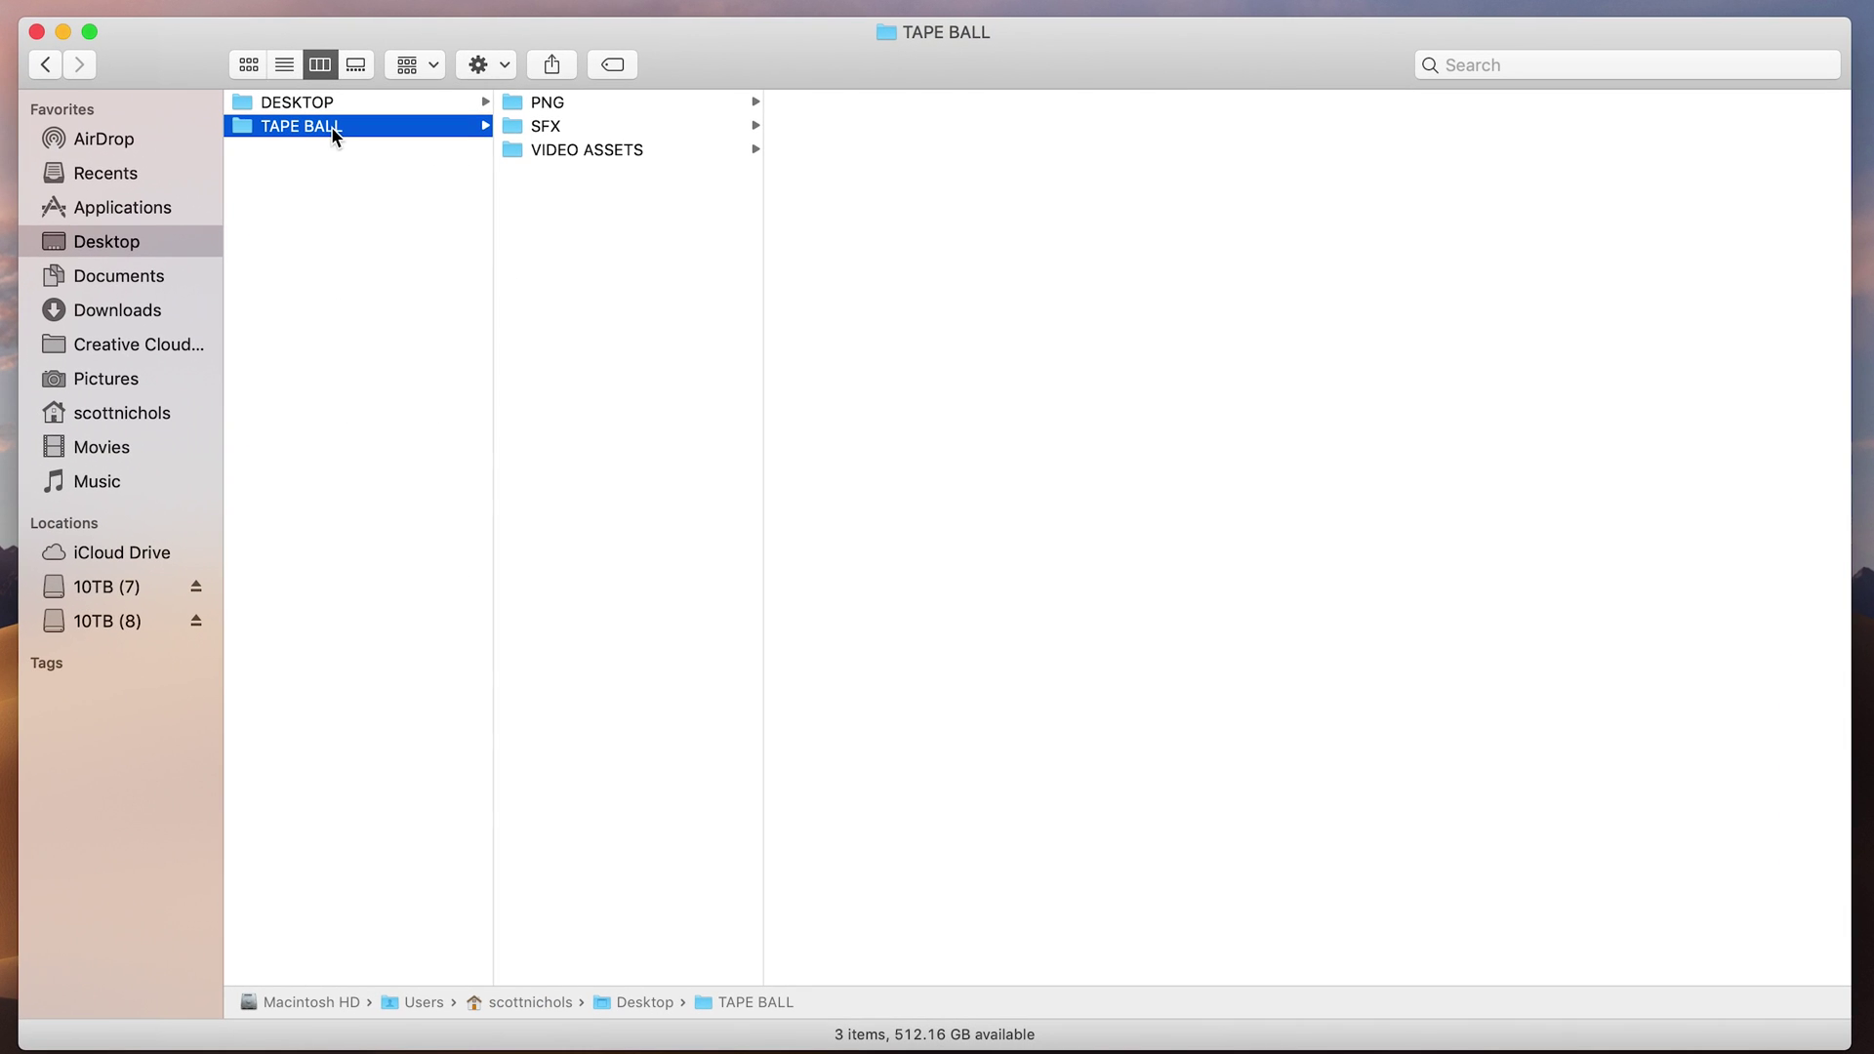
Look through the PNG, SFX and VIDEO ASSETS subfolders of the TAPE BALL folder, widening the column to read the full file names.
{"action": "left_click", "coordinate": [512, 97]}
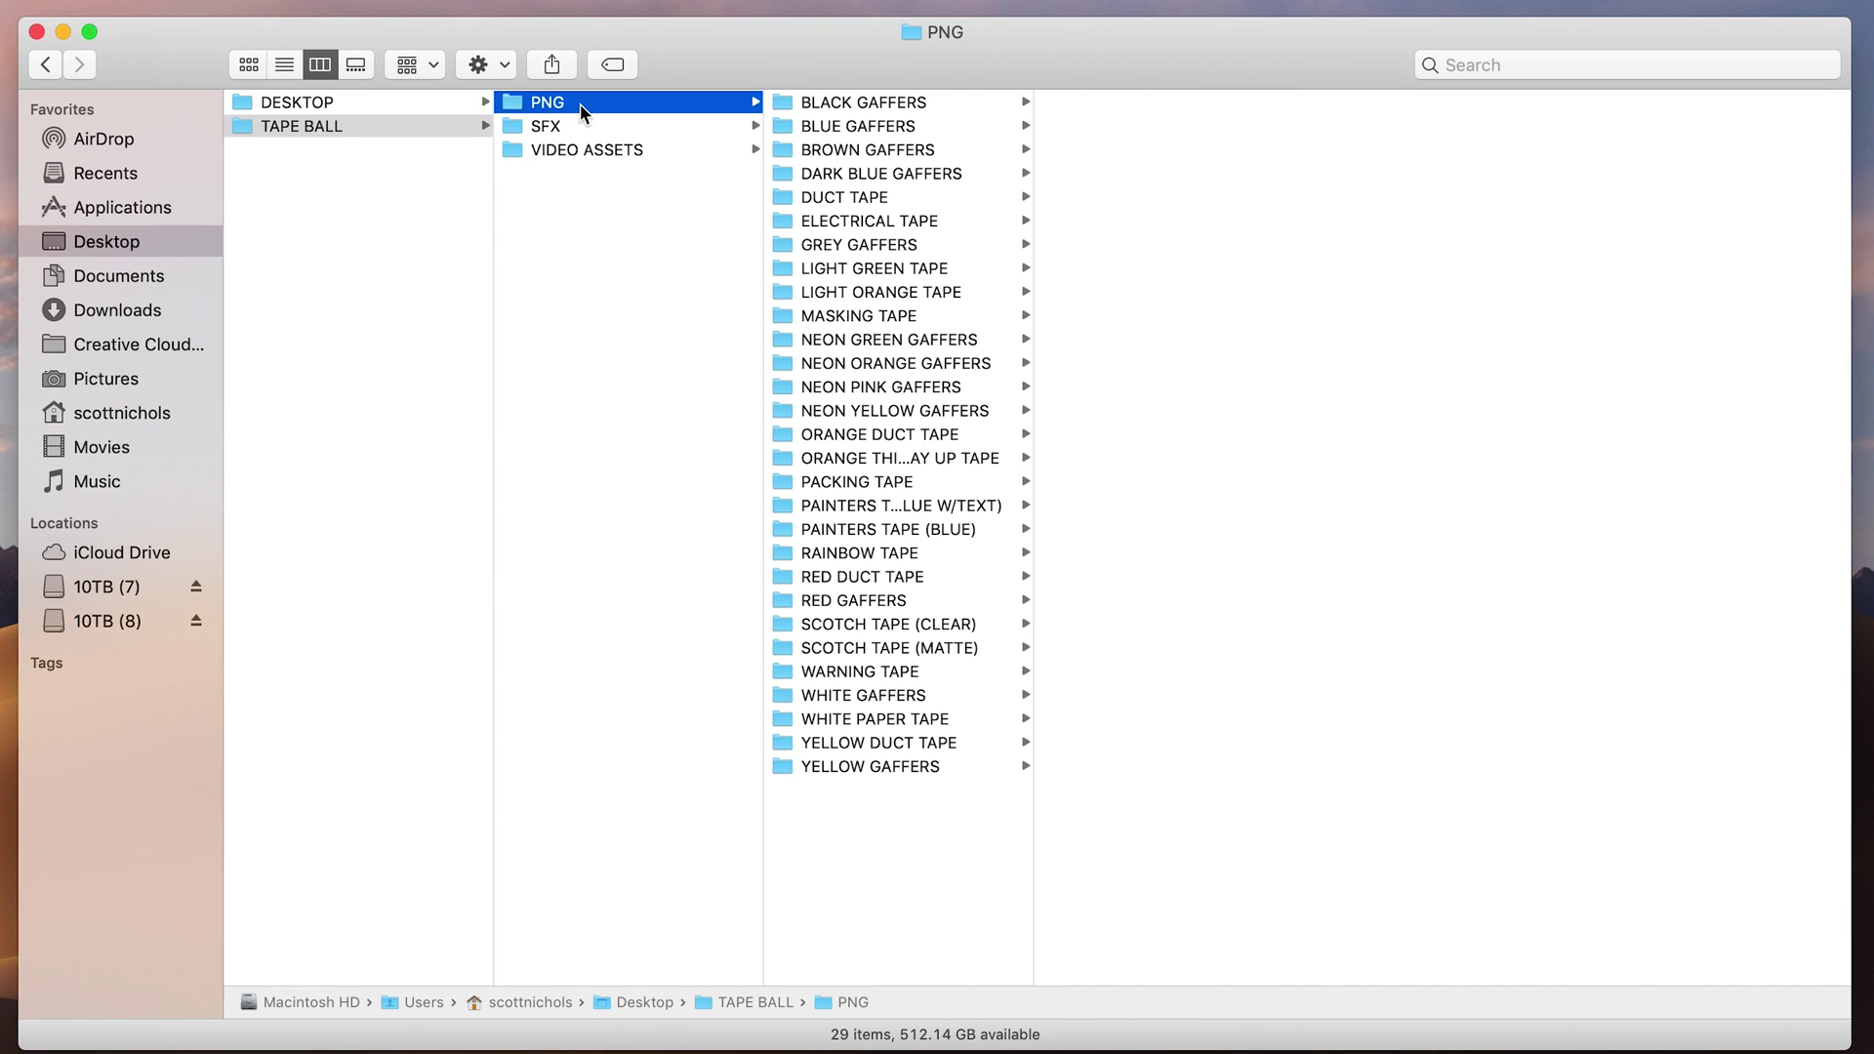
{"action": "left_click", "coordinate": [787, 103]}
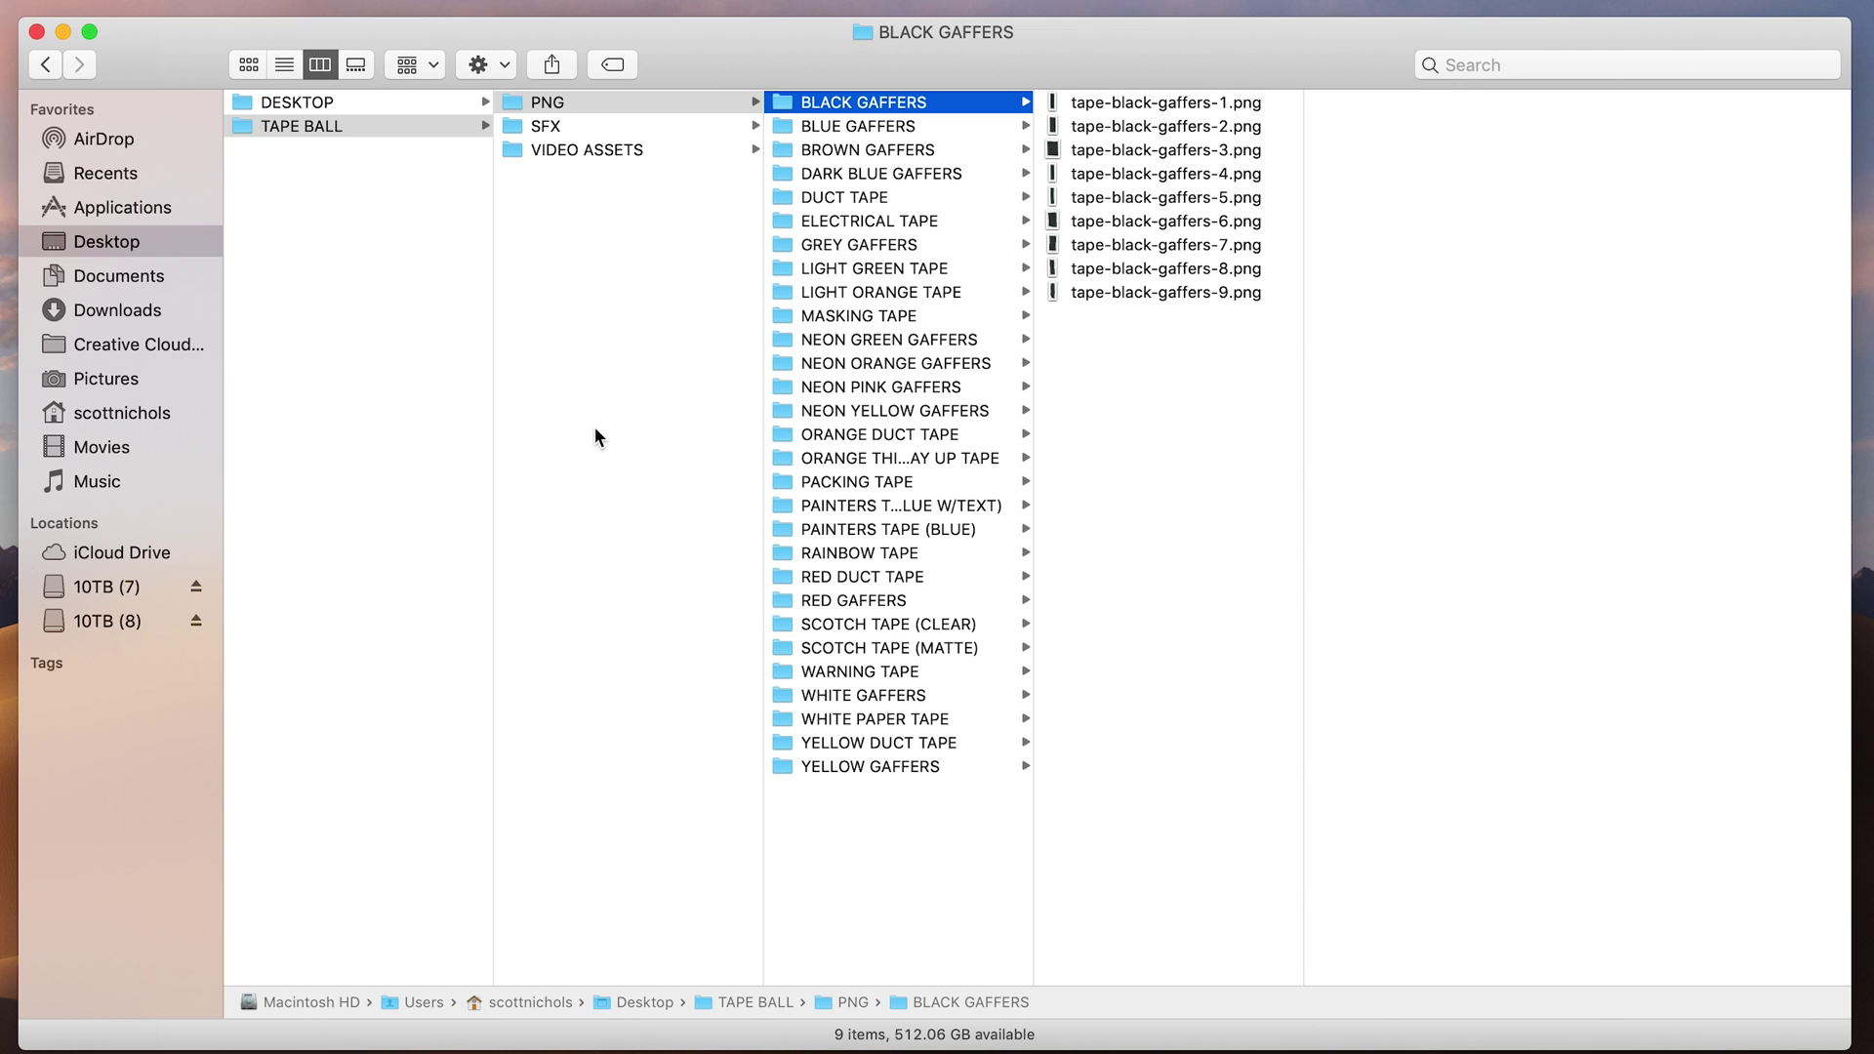
{"action": "left_click", "coordinate": [527, 102]}
{"action": "left_click", "coordinate": [518, 126]}
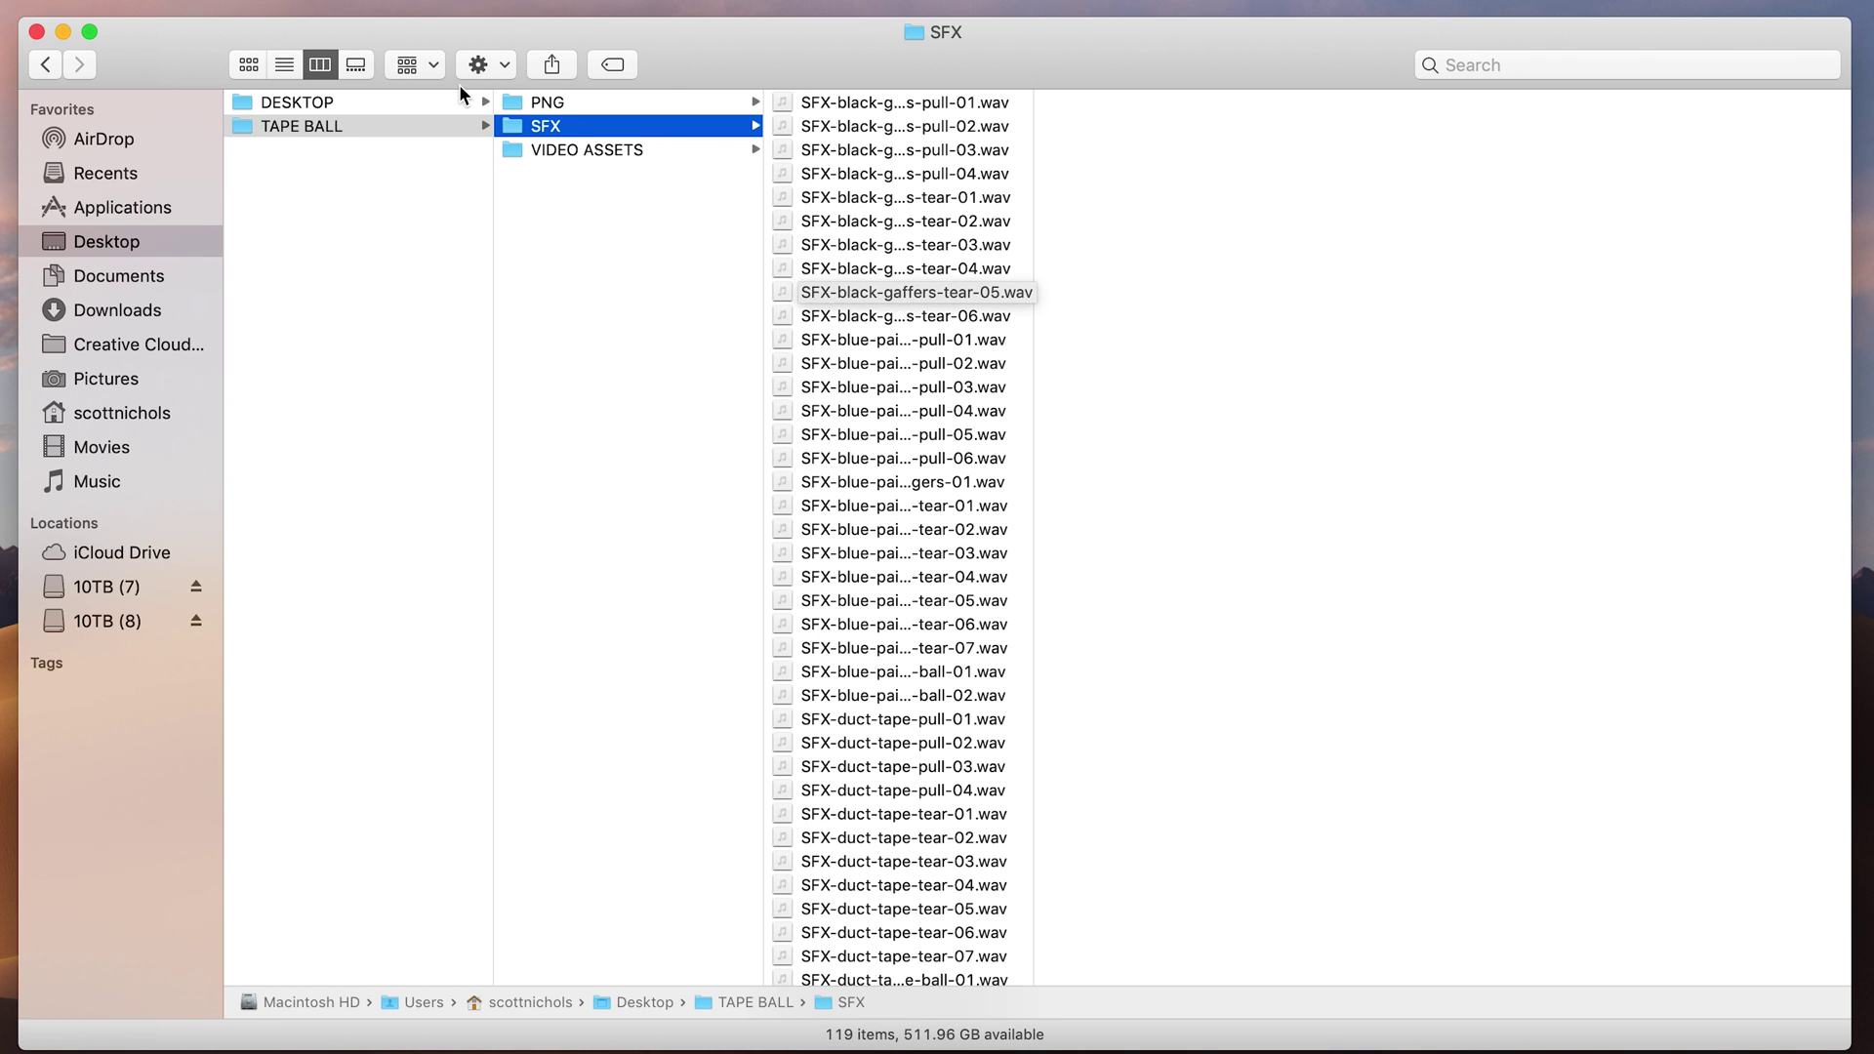
{"action": "left_click", "coordinate": [505, 148]}
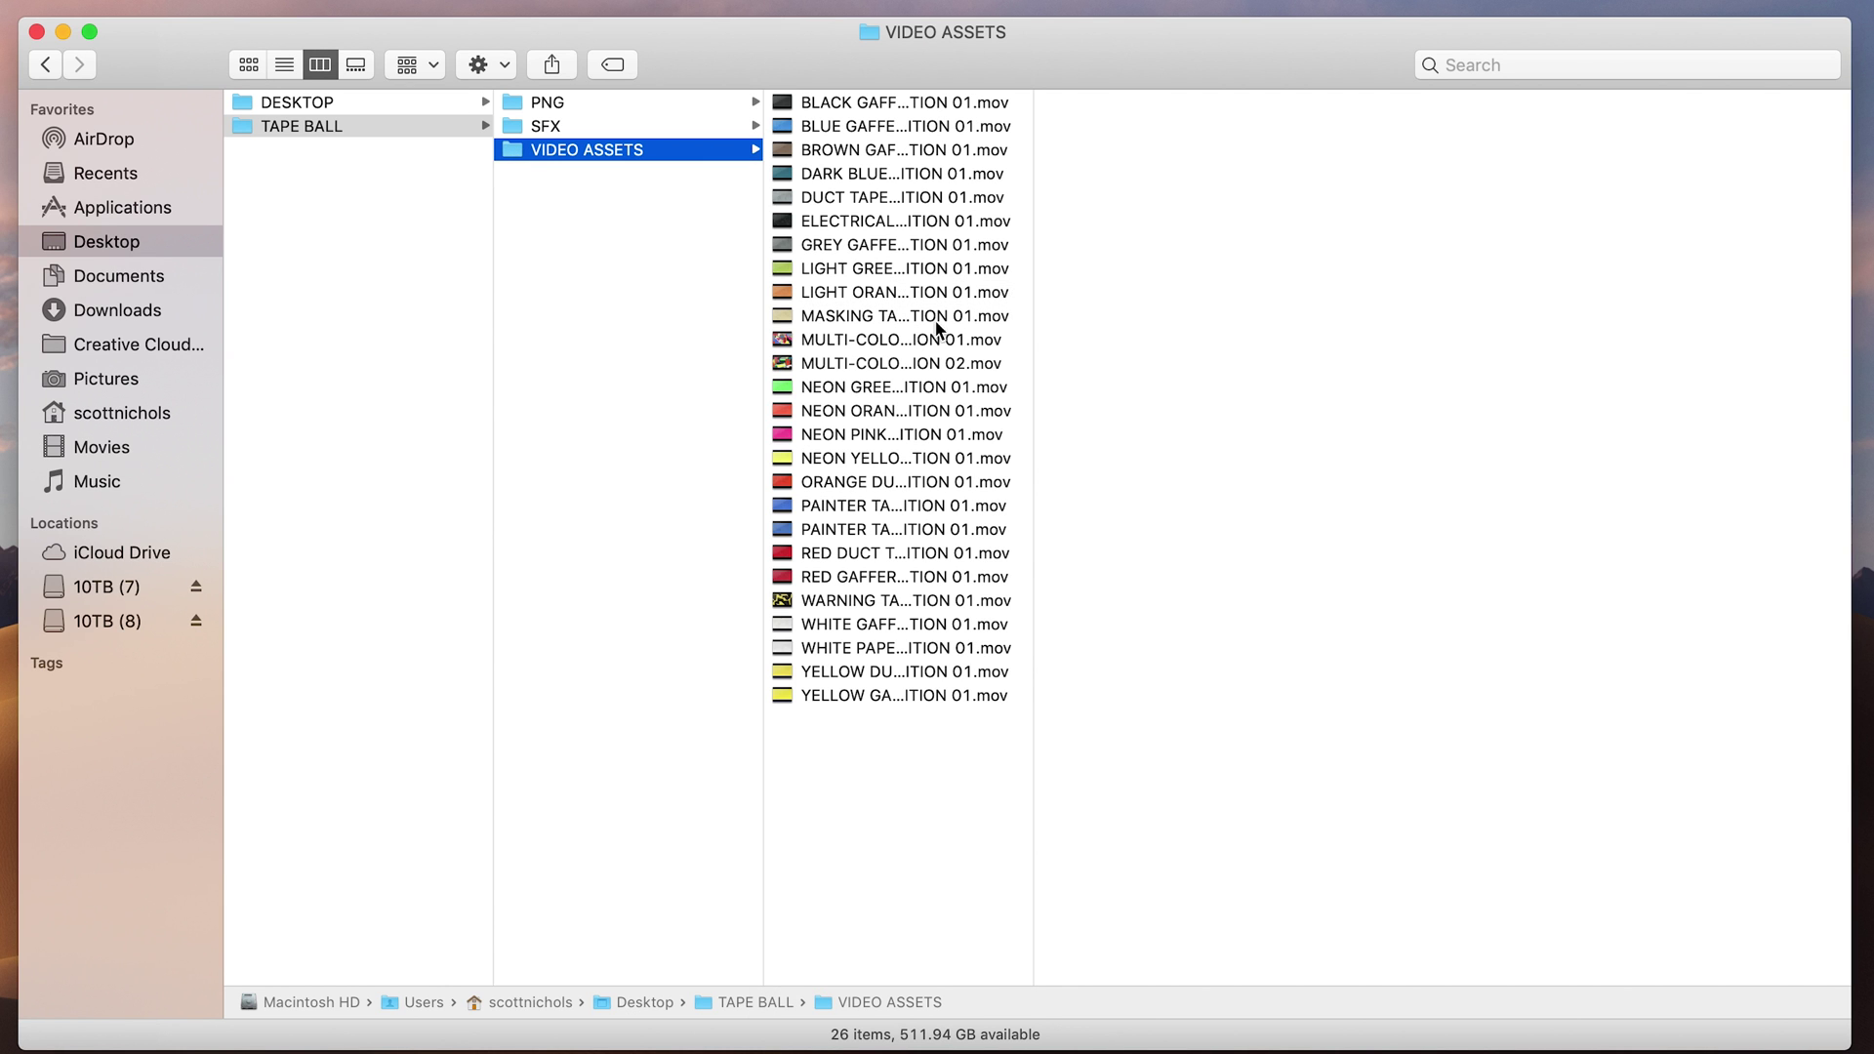
{"action": "left_click_drag", "start_coordinate": [1031, 286], "coordinate": [1091, 309]}
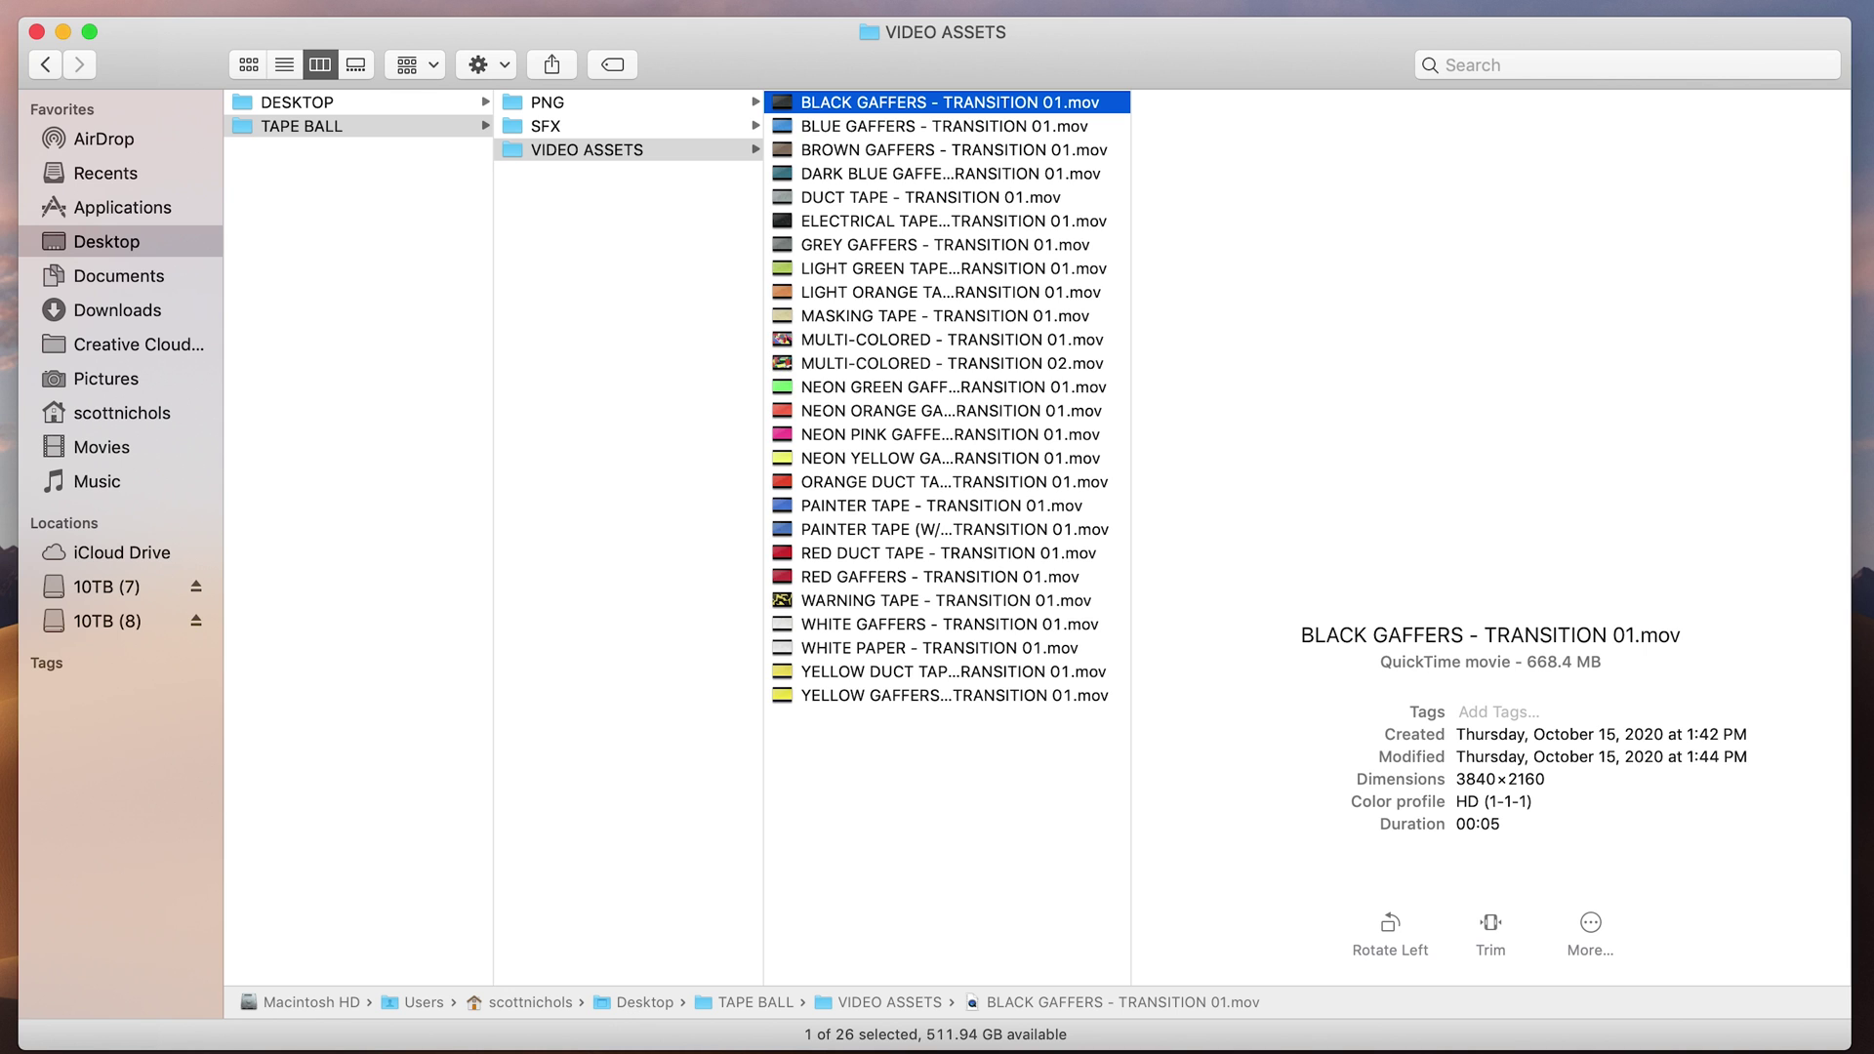
Switch to Premiere Pro and look over the PNG, SFX and VIDEO ASSETS bins of the tape pack.
{"action": "left_click", "coordinate": [1355, 1051]}
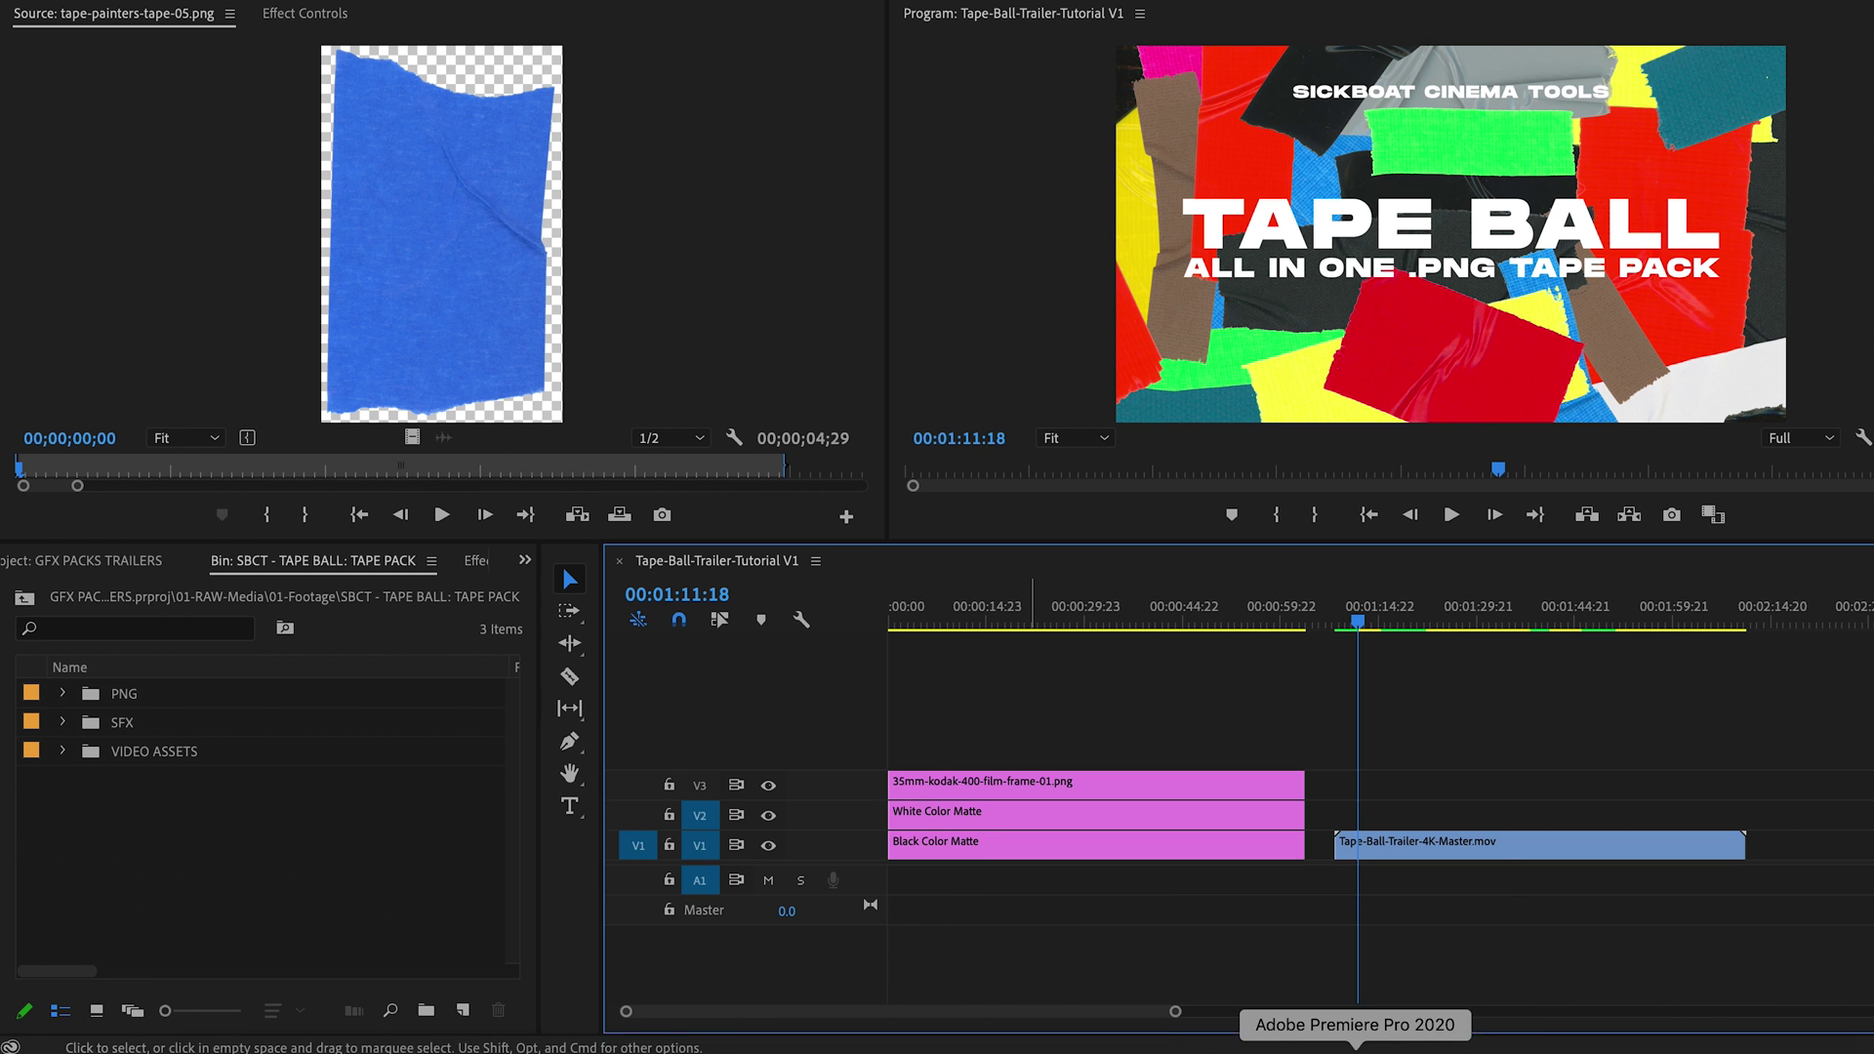
{"action": "left_click", "coordinate": [66, 782]}
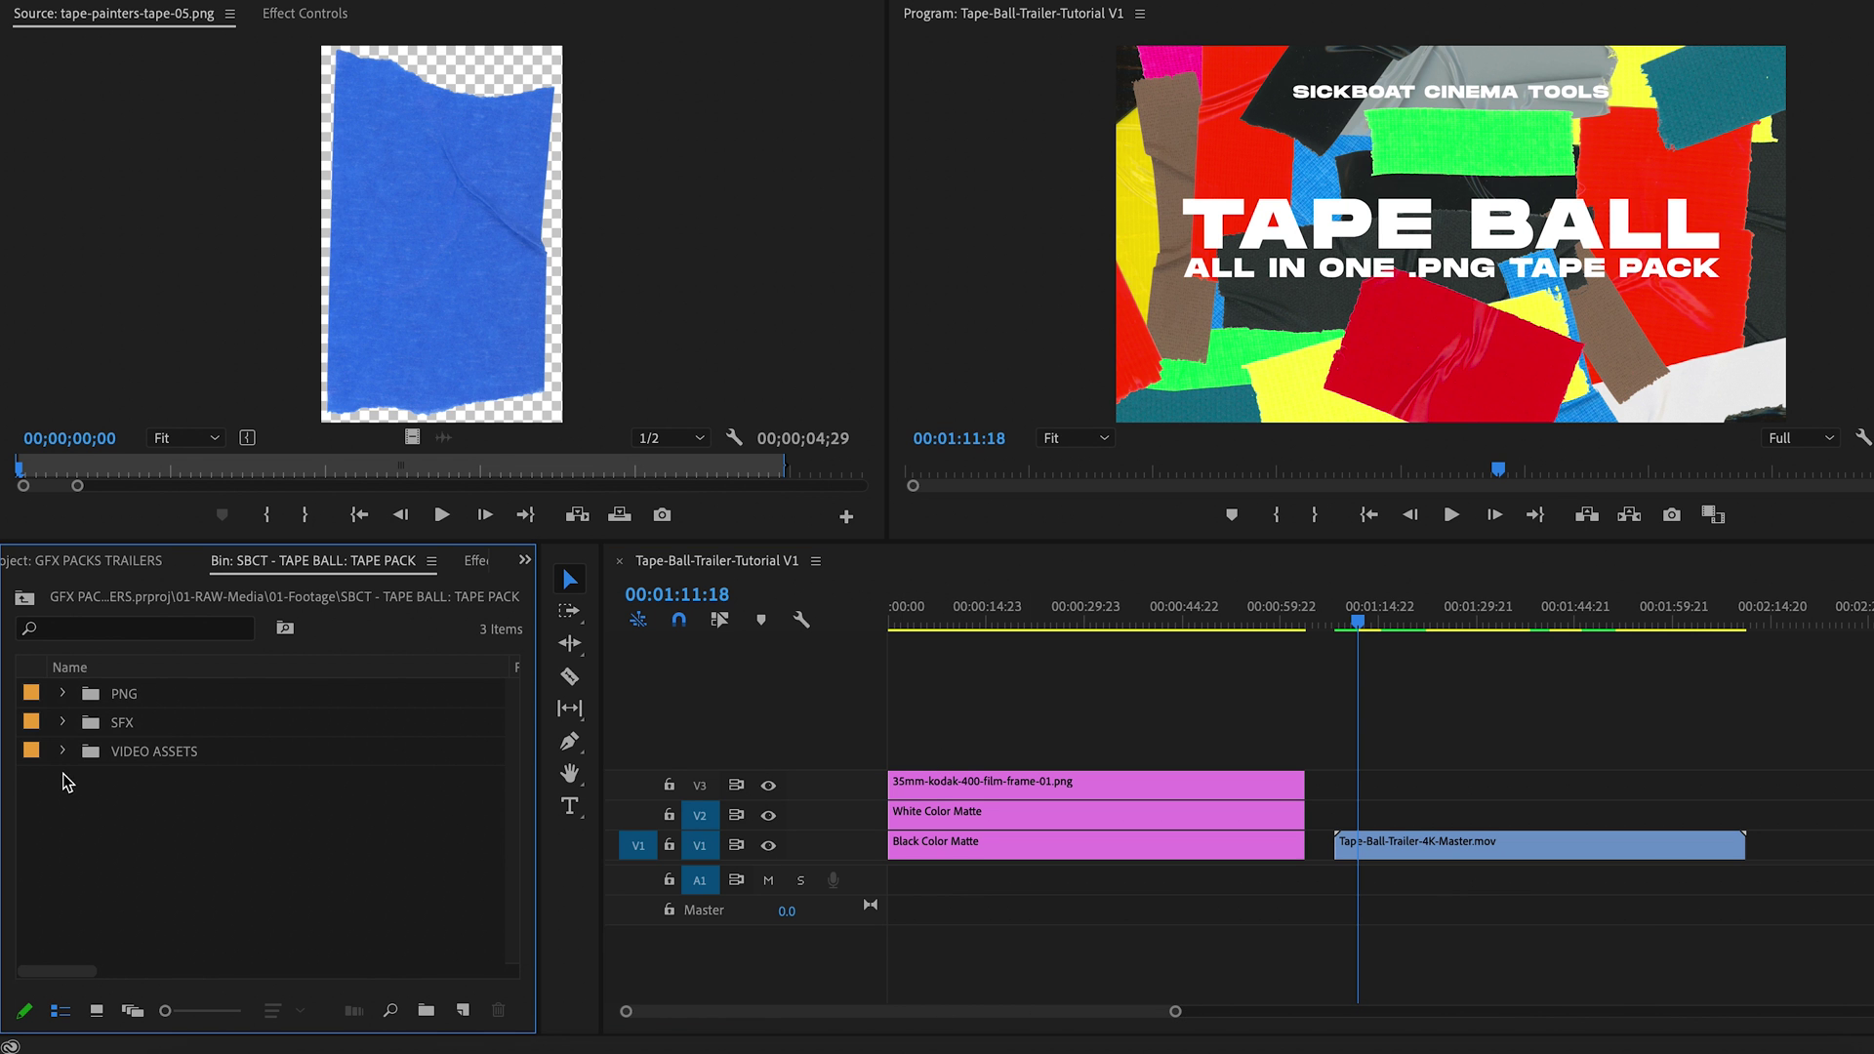
{"action": "left_click", "coordinate": [89, 697]}
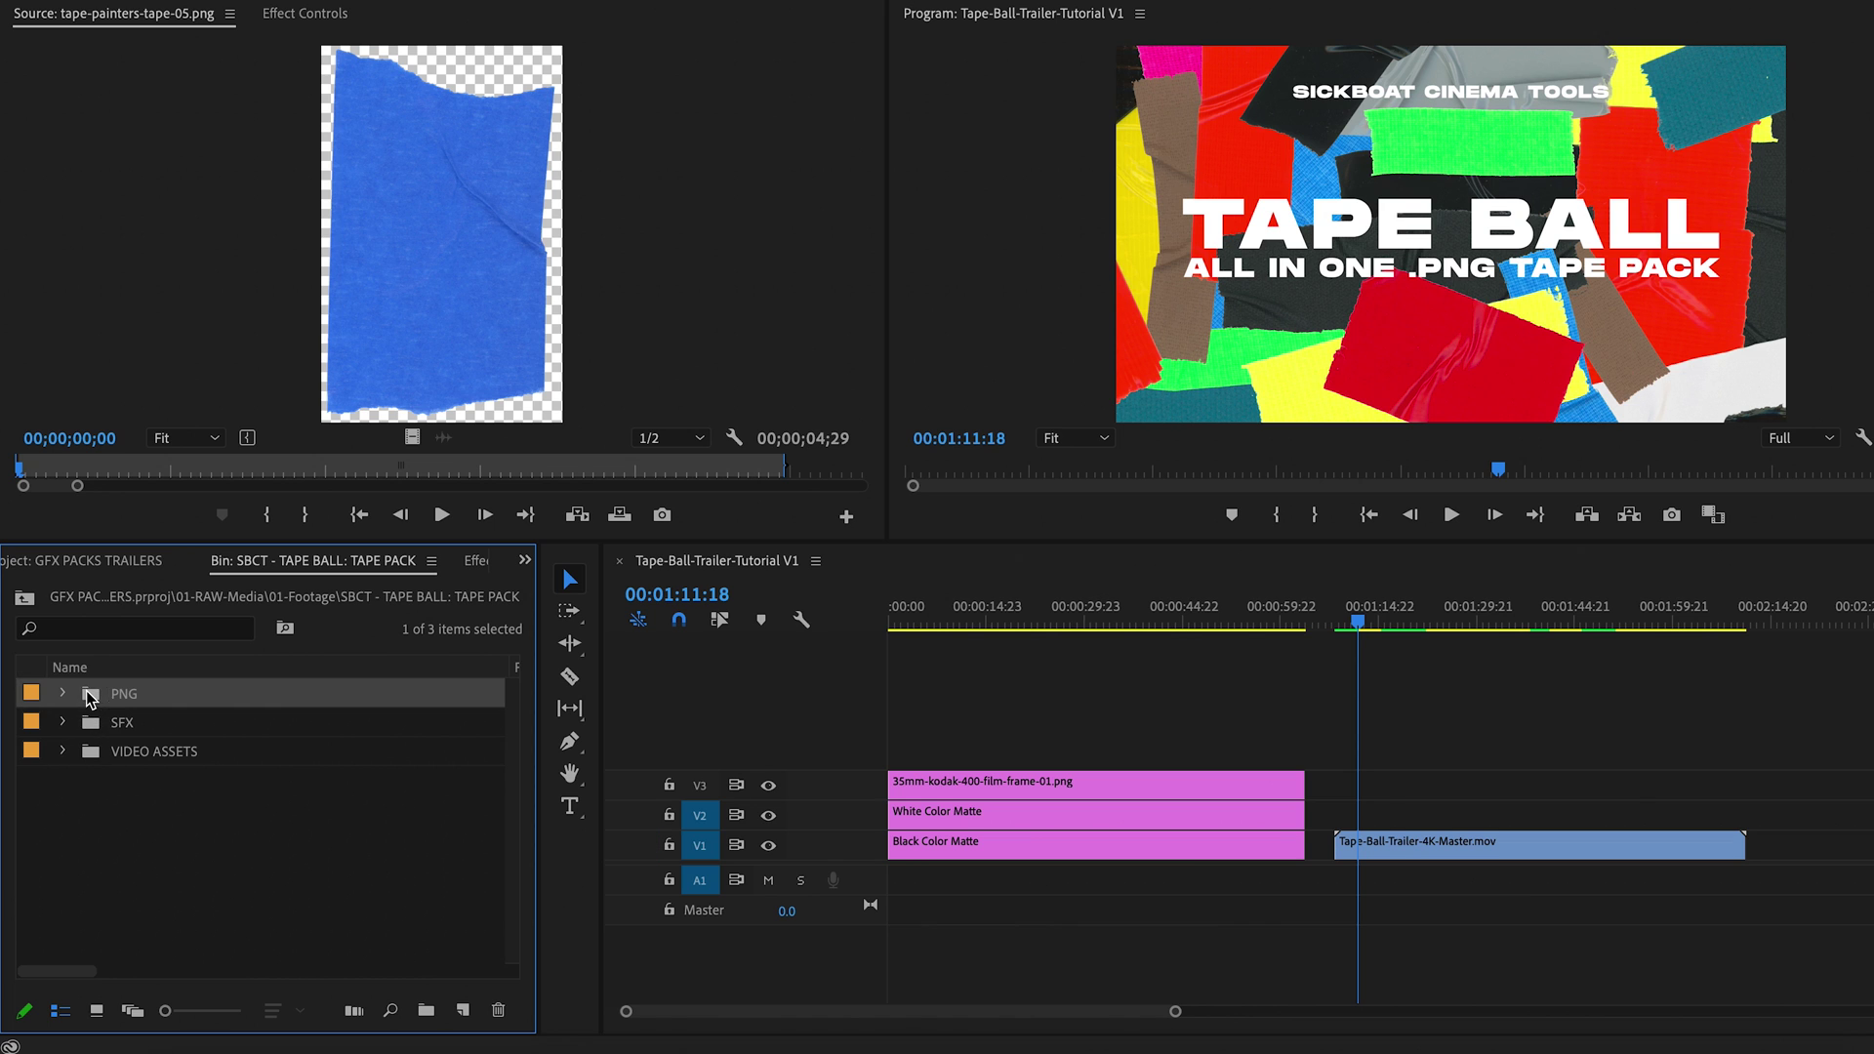
{"action": "left_click", "coordinate": [92, 724]}
{"action": "left_click", "coordinate": [91, 753]}
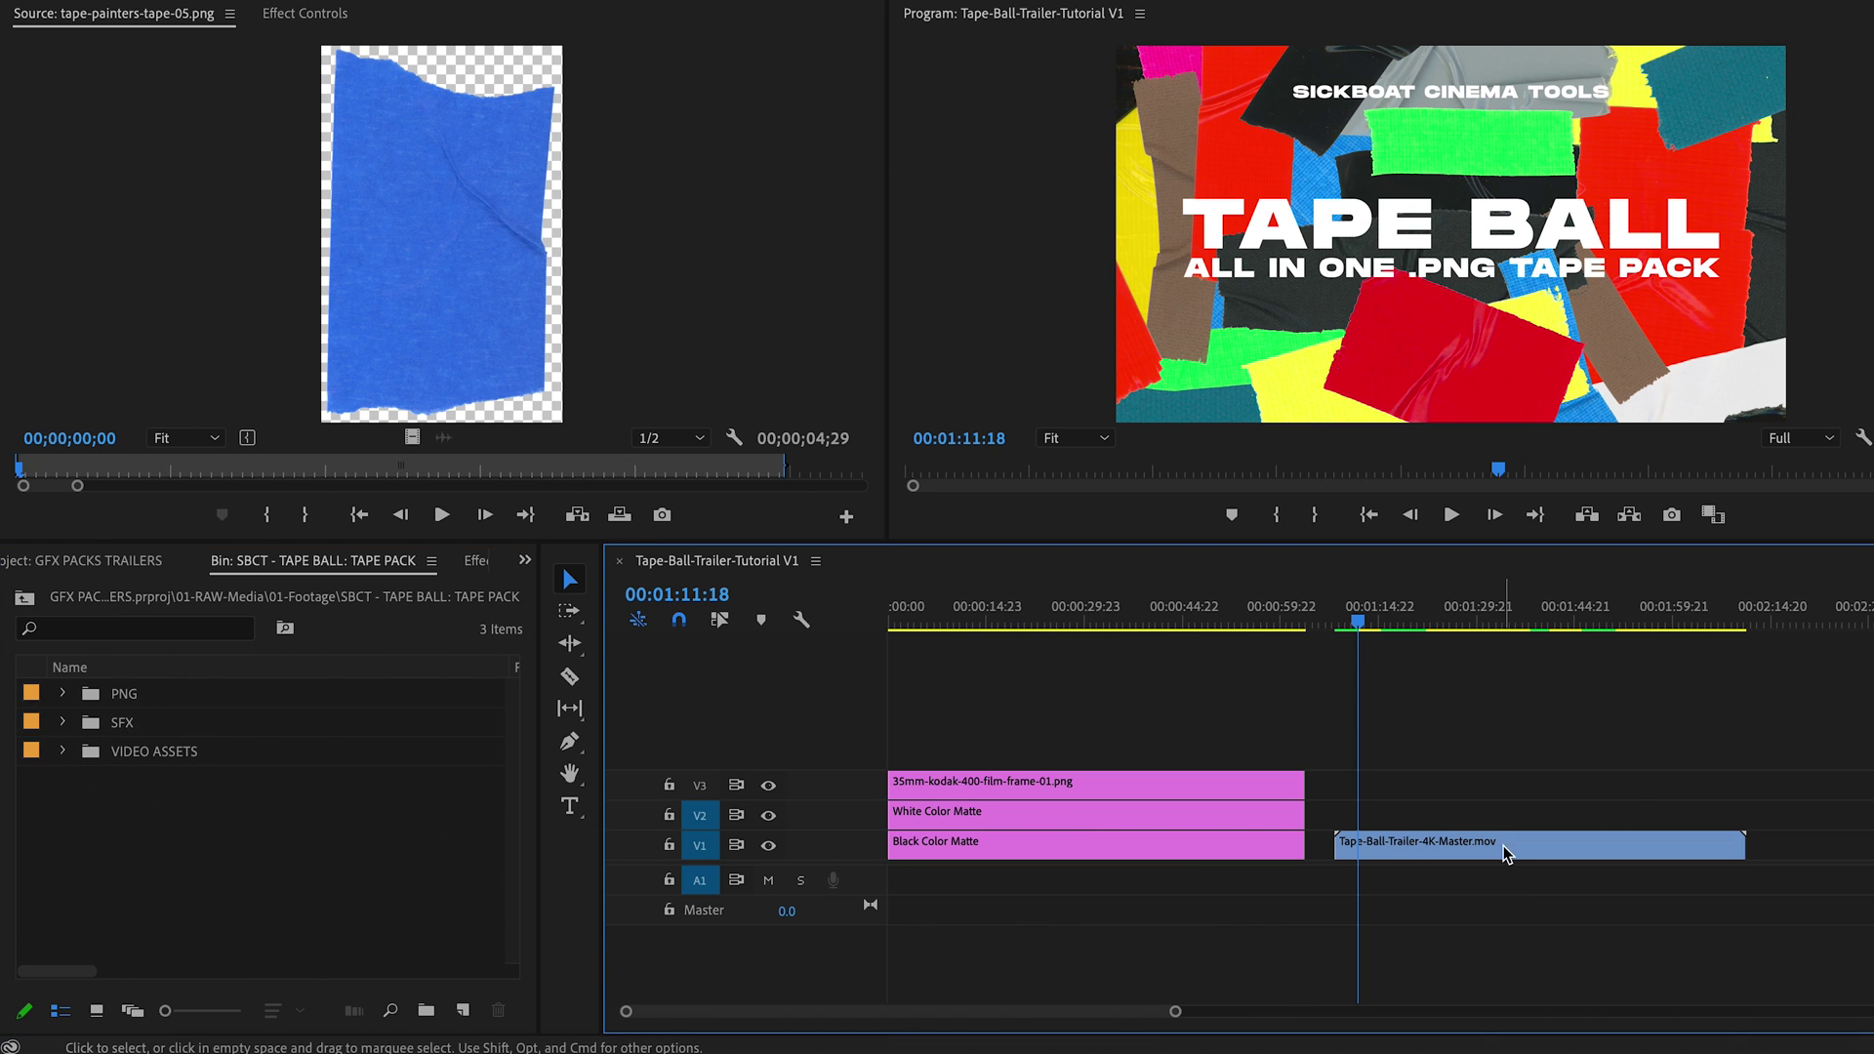
Delete the Tape-Ball-Trailer-4K-Master.mov clip from the timeline and move the playhead to 00:00:32:03 over the film frame and color matte layers.
{"action": "left_click", "coordinate": [1435, 848]}
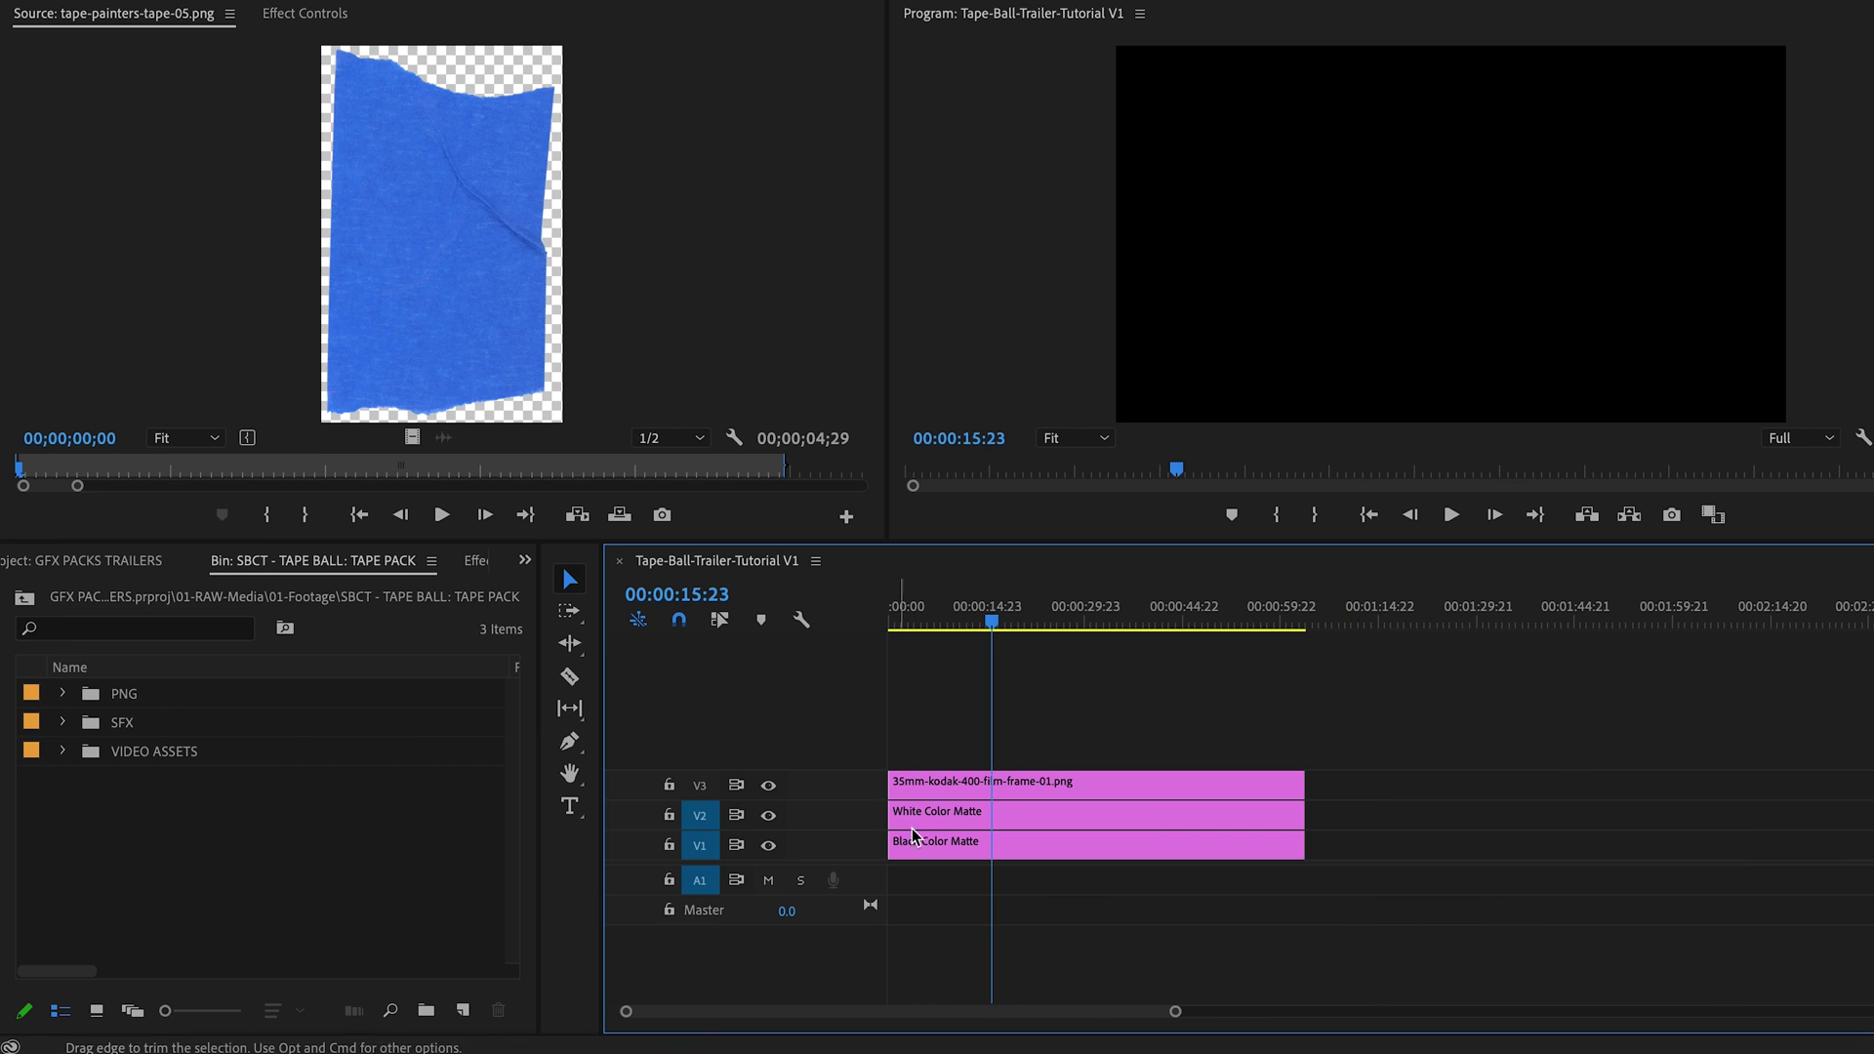
{"action": "left_click", "coordinate": [943, 818]}
{"action": "left_click", "coordinate": [957, 844]}
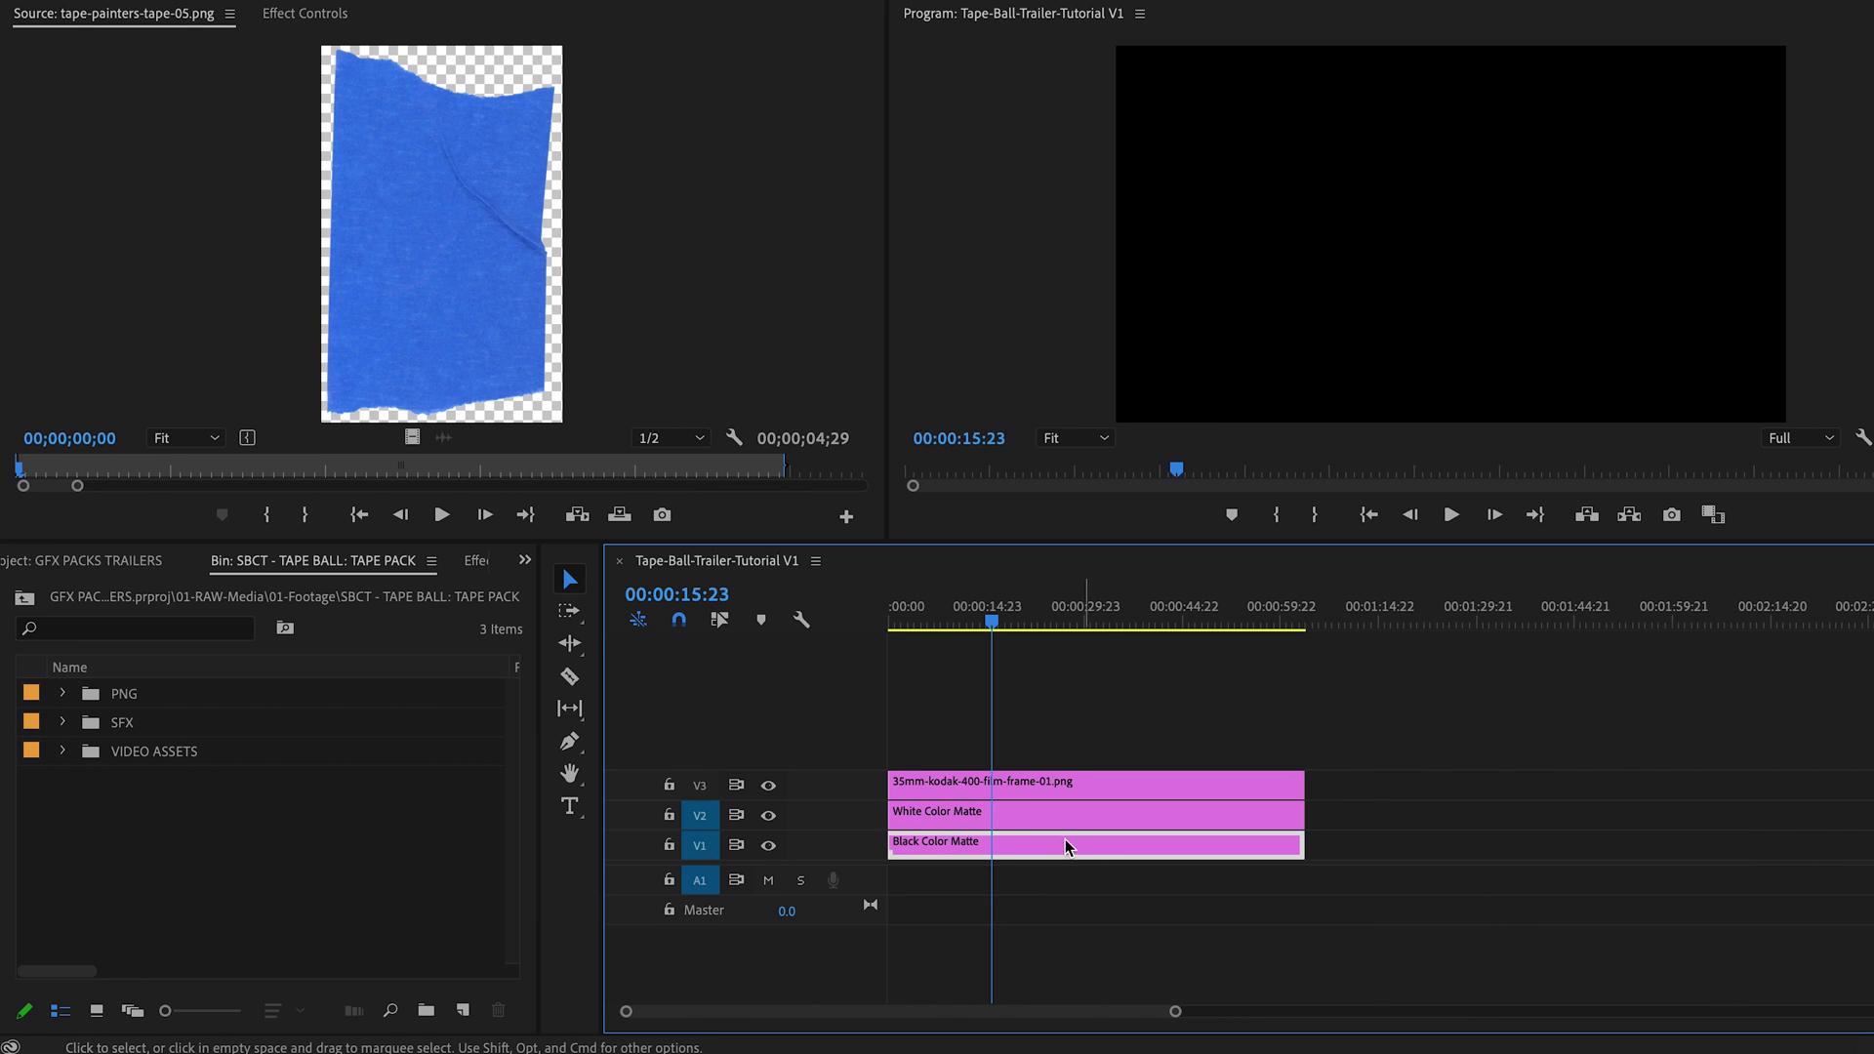
{"action": "left_click", "coordinate": [1020, 784]}
{"action": "left_click_drag", "start_coordinate": [1157, 613], "coordinate": [1135, 613]}
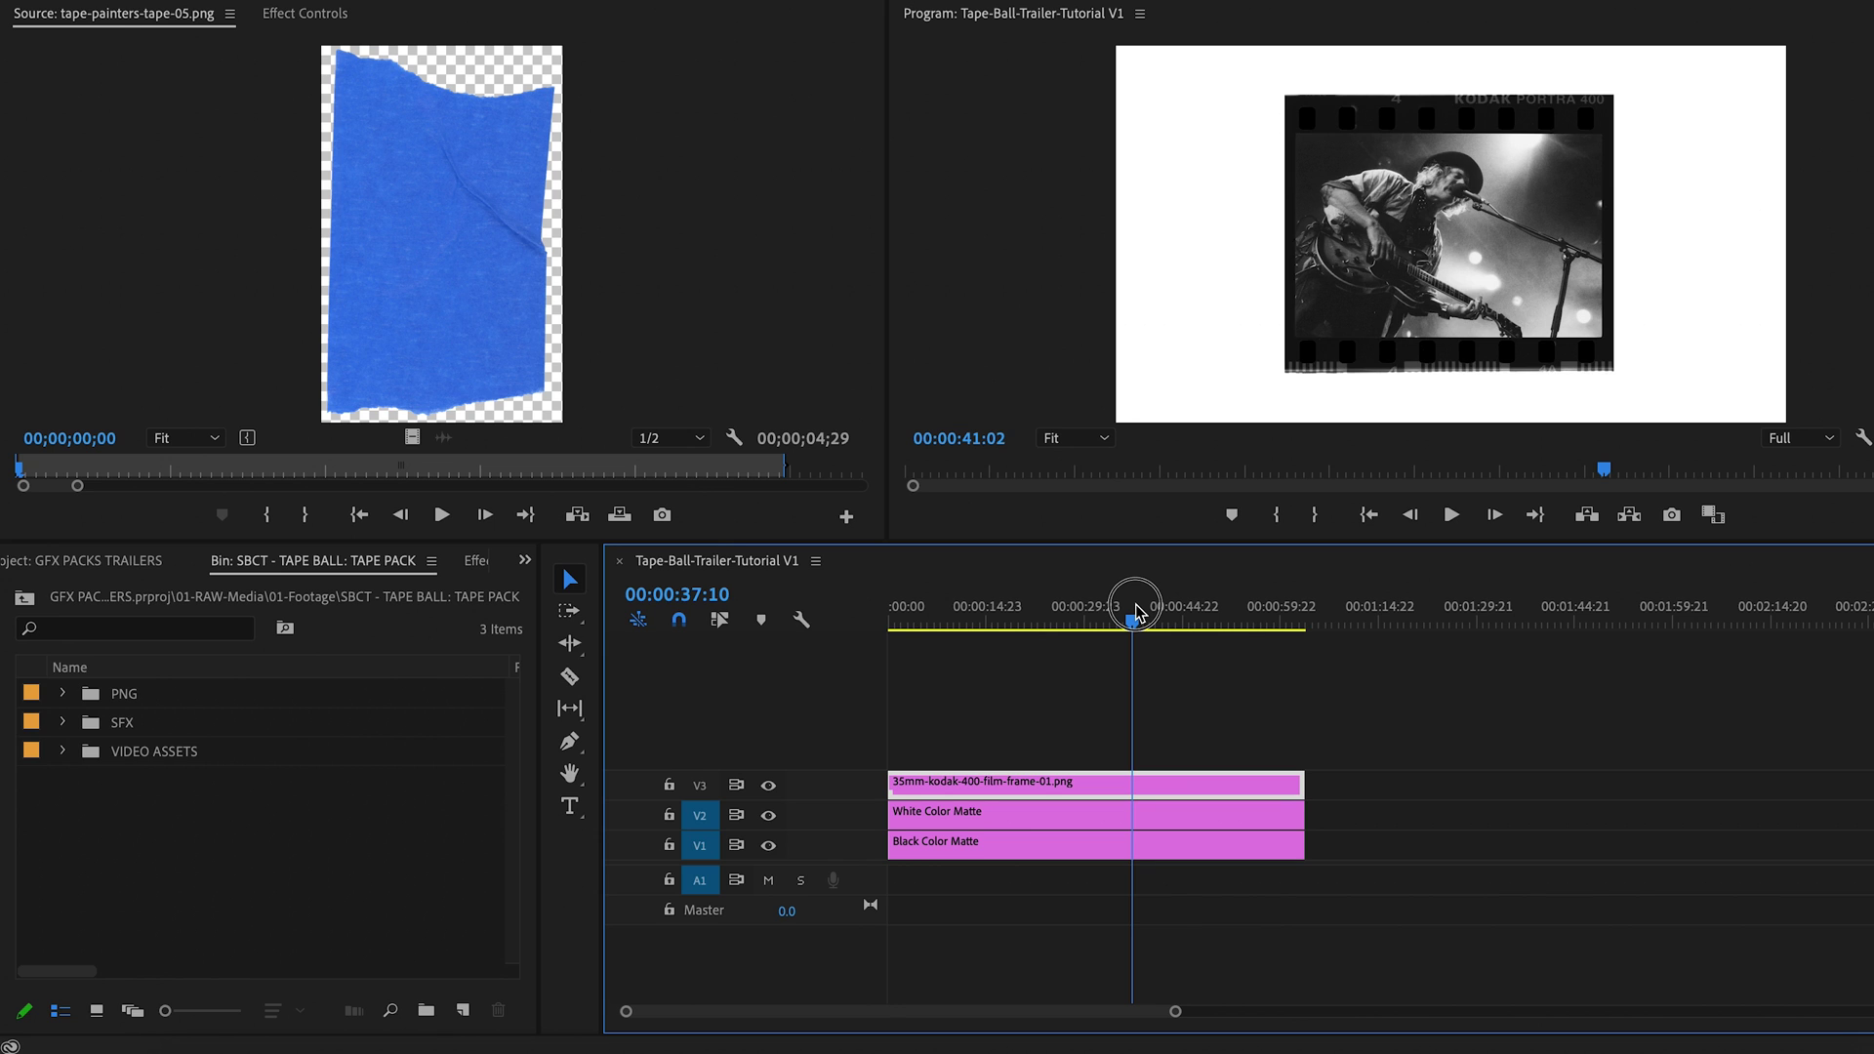
{"action": "mouse_move", "coordinate": [1135, 613]}
{"action": "left_mouse_down"}
{"action": "mouse_move", "coordinate": [1075, 615]}
{"action": "mouse_move", "coordinate": [1107, 619]}
{"action": "left_mouse_up"}
Place tape-red-duct-tape-04.png from the RED DUCT TAPE bin on track V4, extended to span the whole film frame clip.
{"action": "left_click", "coordinate": [75, 794]}
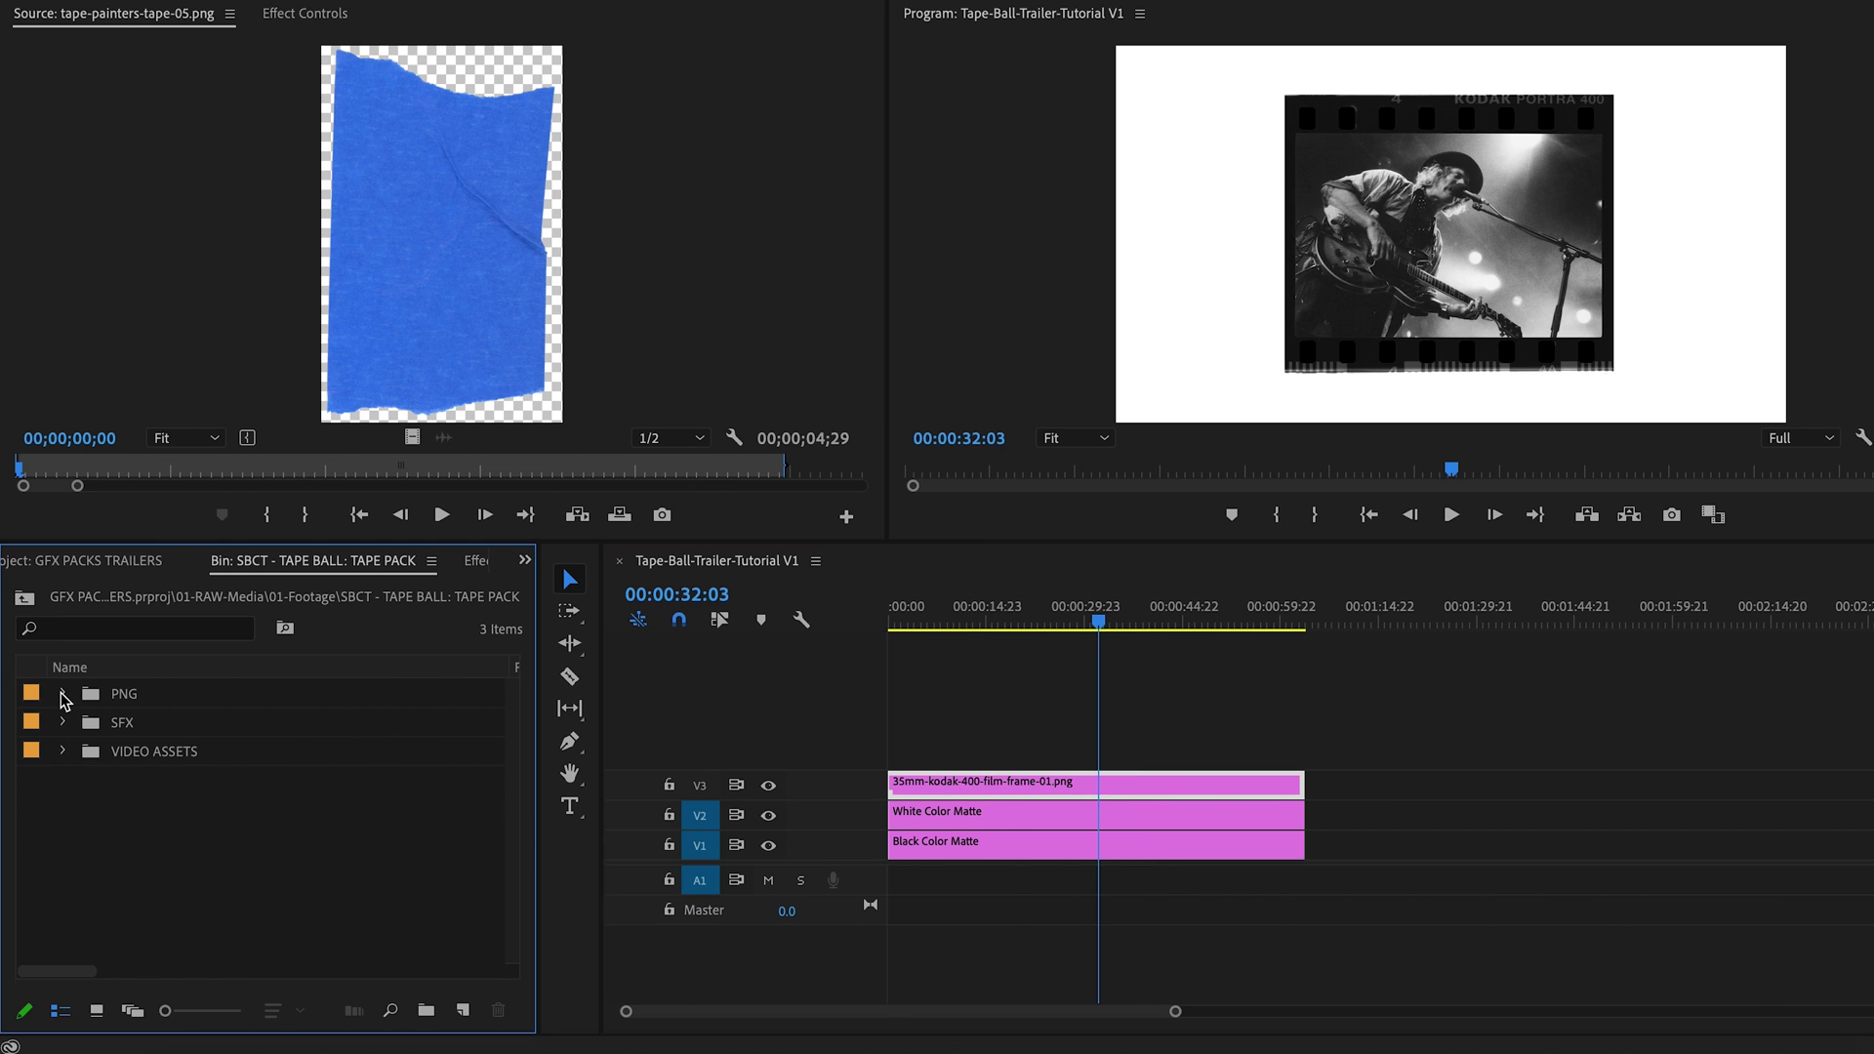
{"action": "left_click", "coordinate": [62, 695]}
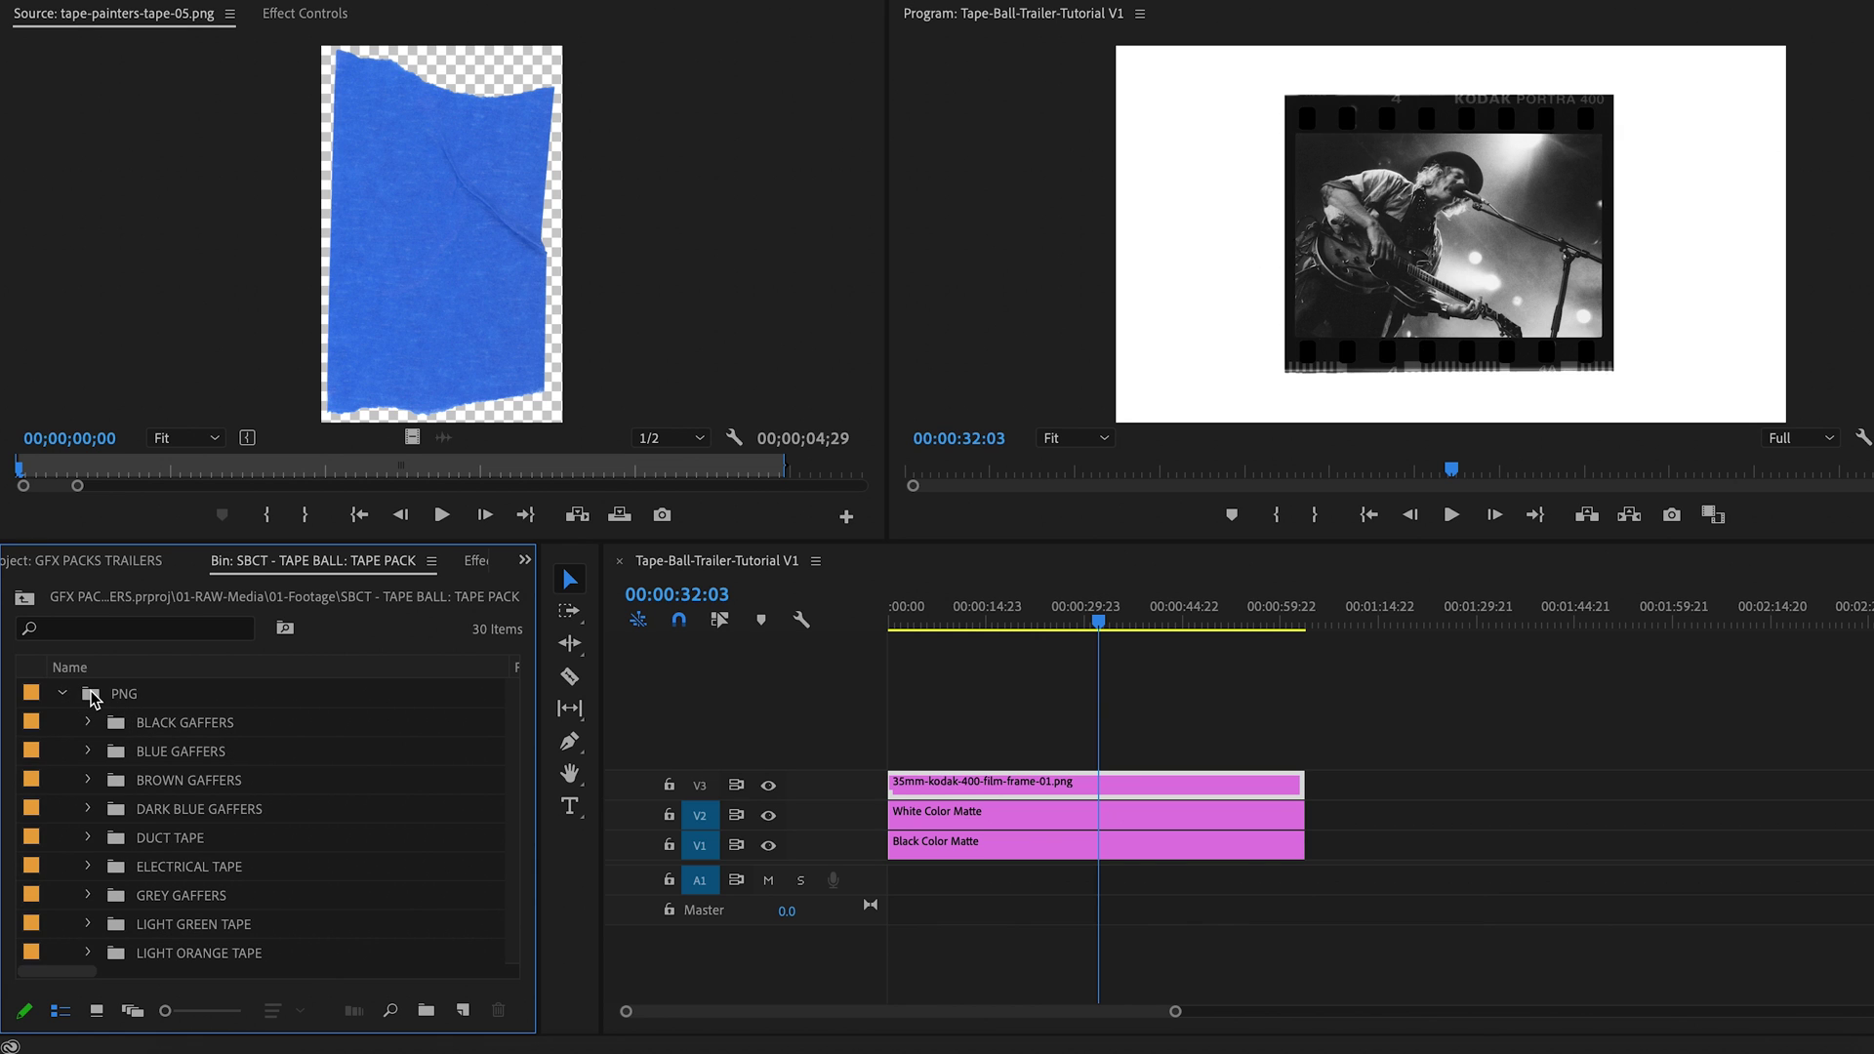
{"action": "left_click", "coordinate": [93, 696]}
{"action": "scroll", "coordinate": [89, 815], "scroll_direction": "down", "scroll_amount": 2}
{"action": "scroll", "coordinate": [95, 839], "scroll_direction": "down", "scroll_amount": 2}
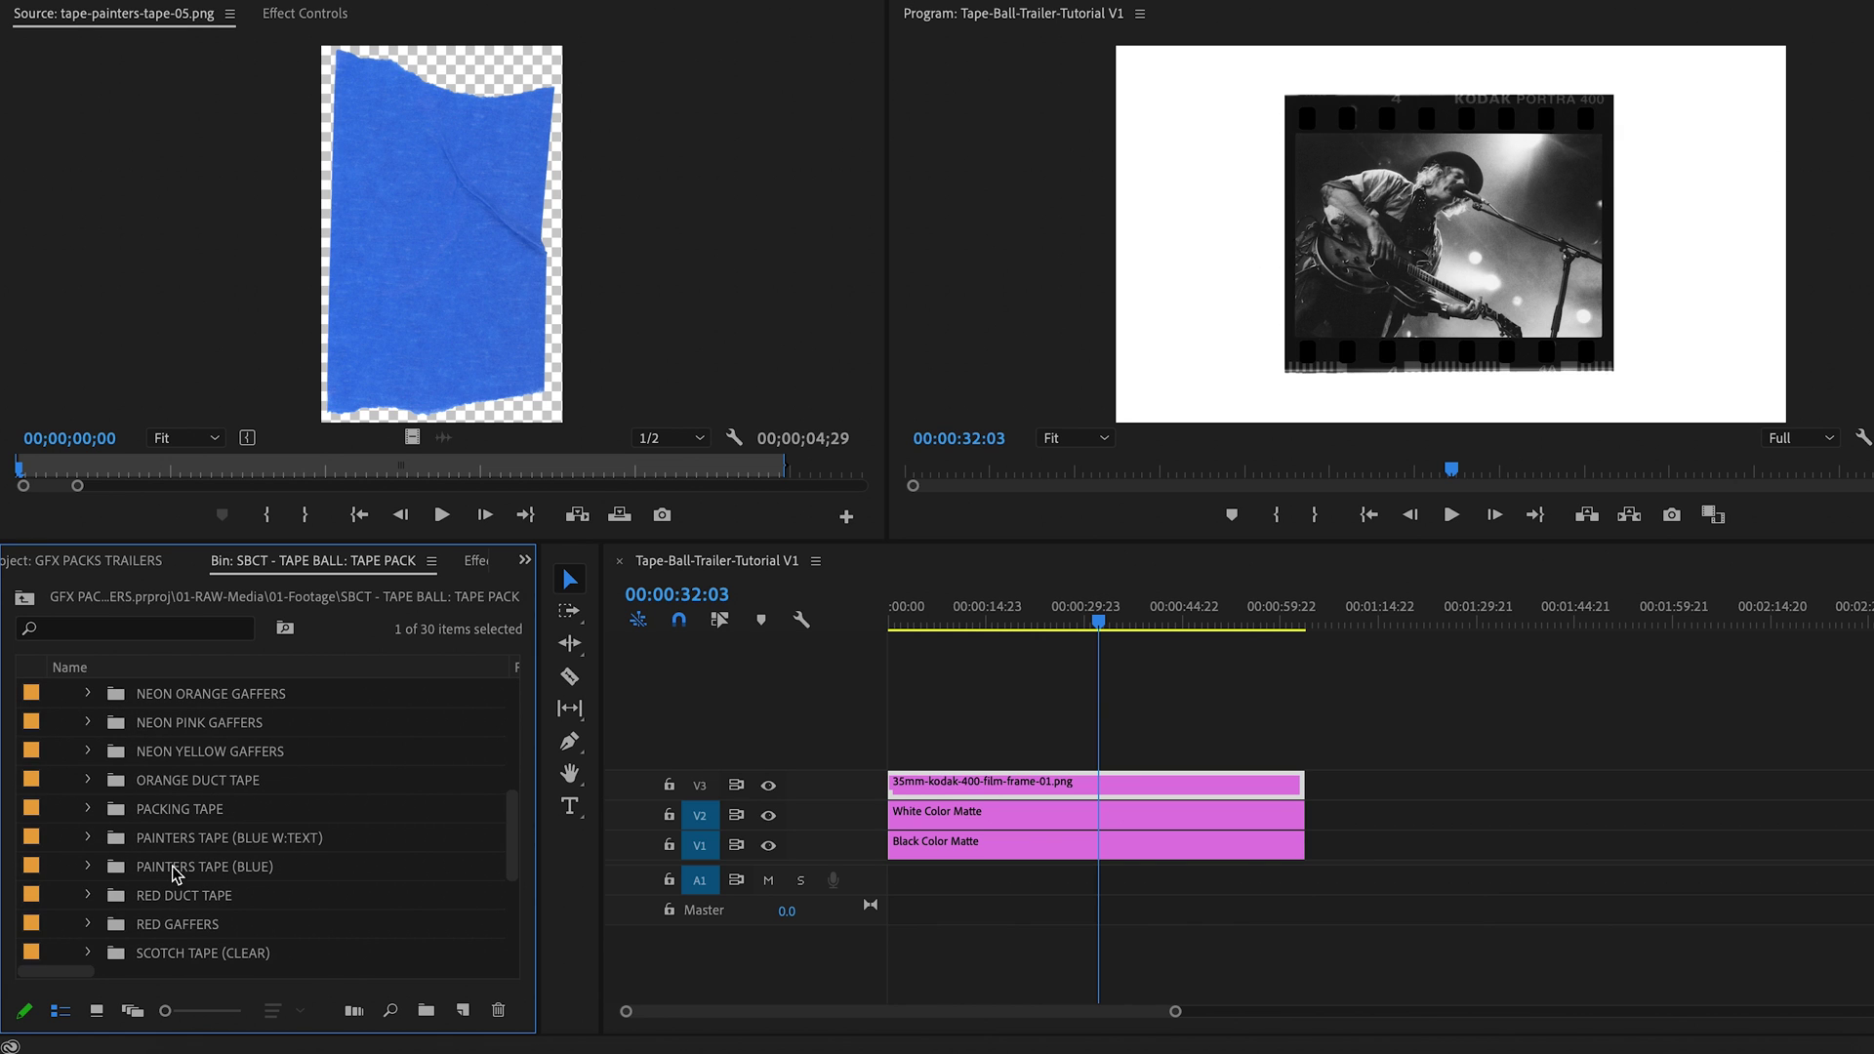
{"action": "left_click", "coordinate": [88, 895]}
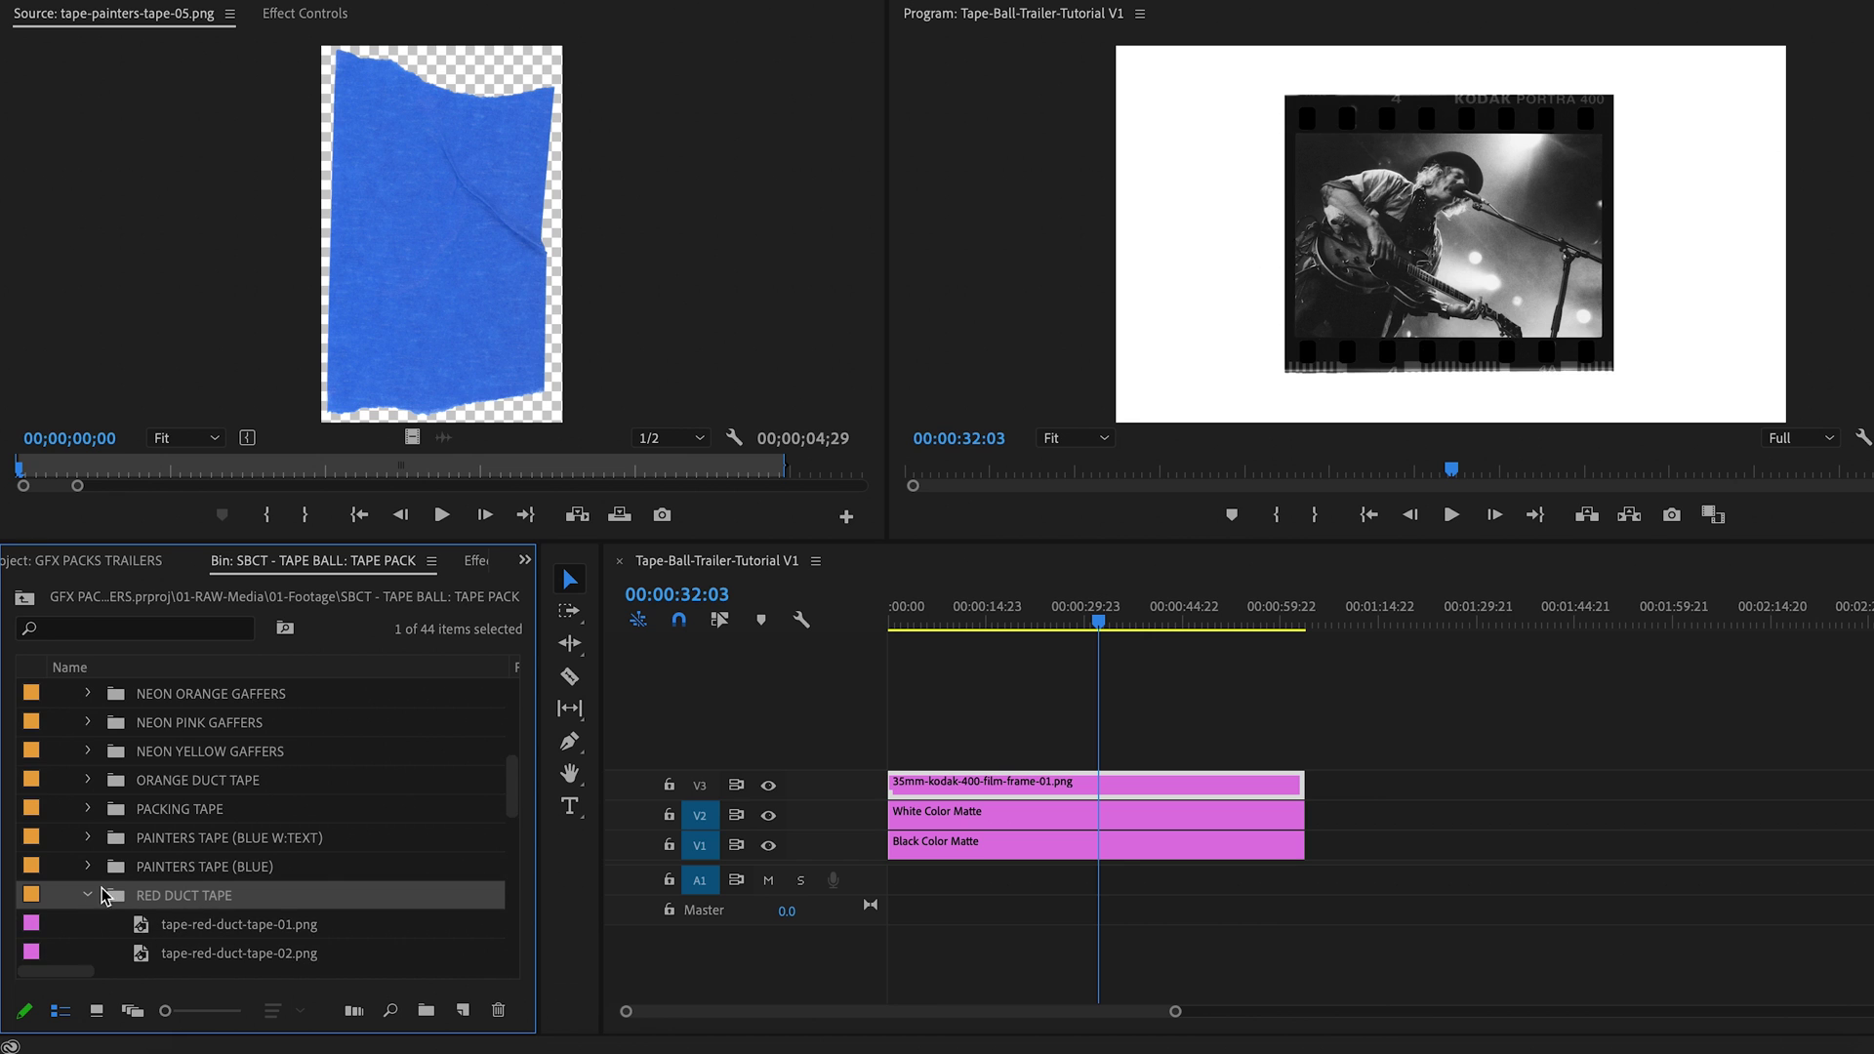
{"action": "scroll", "coordinate": [119, 918], "scroll_direction": "down", "scroll_amount": 1}
{"action": "scroll", "coordinate": [114, 914], "scroll_direction": "down", "scroll_amount": 1}
{"action": "left_click_drag", "start_coordinate": [117, 895], "coordinate": [1305, 760]}
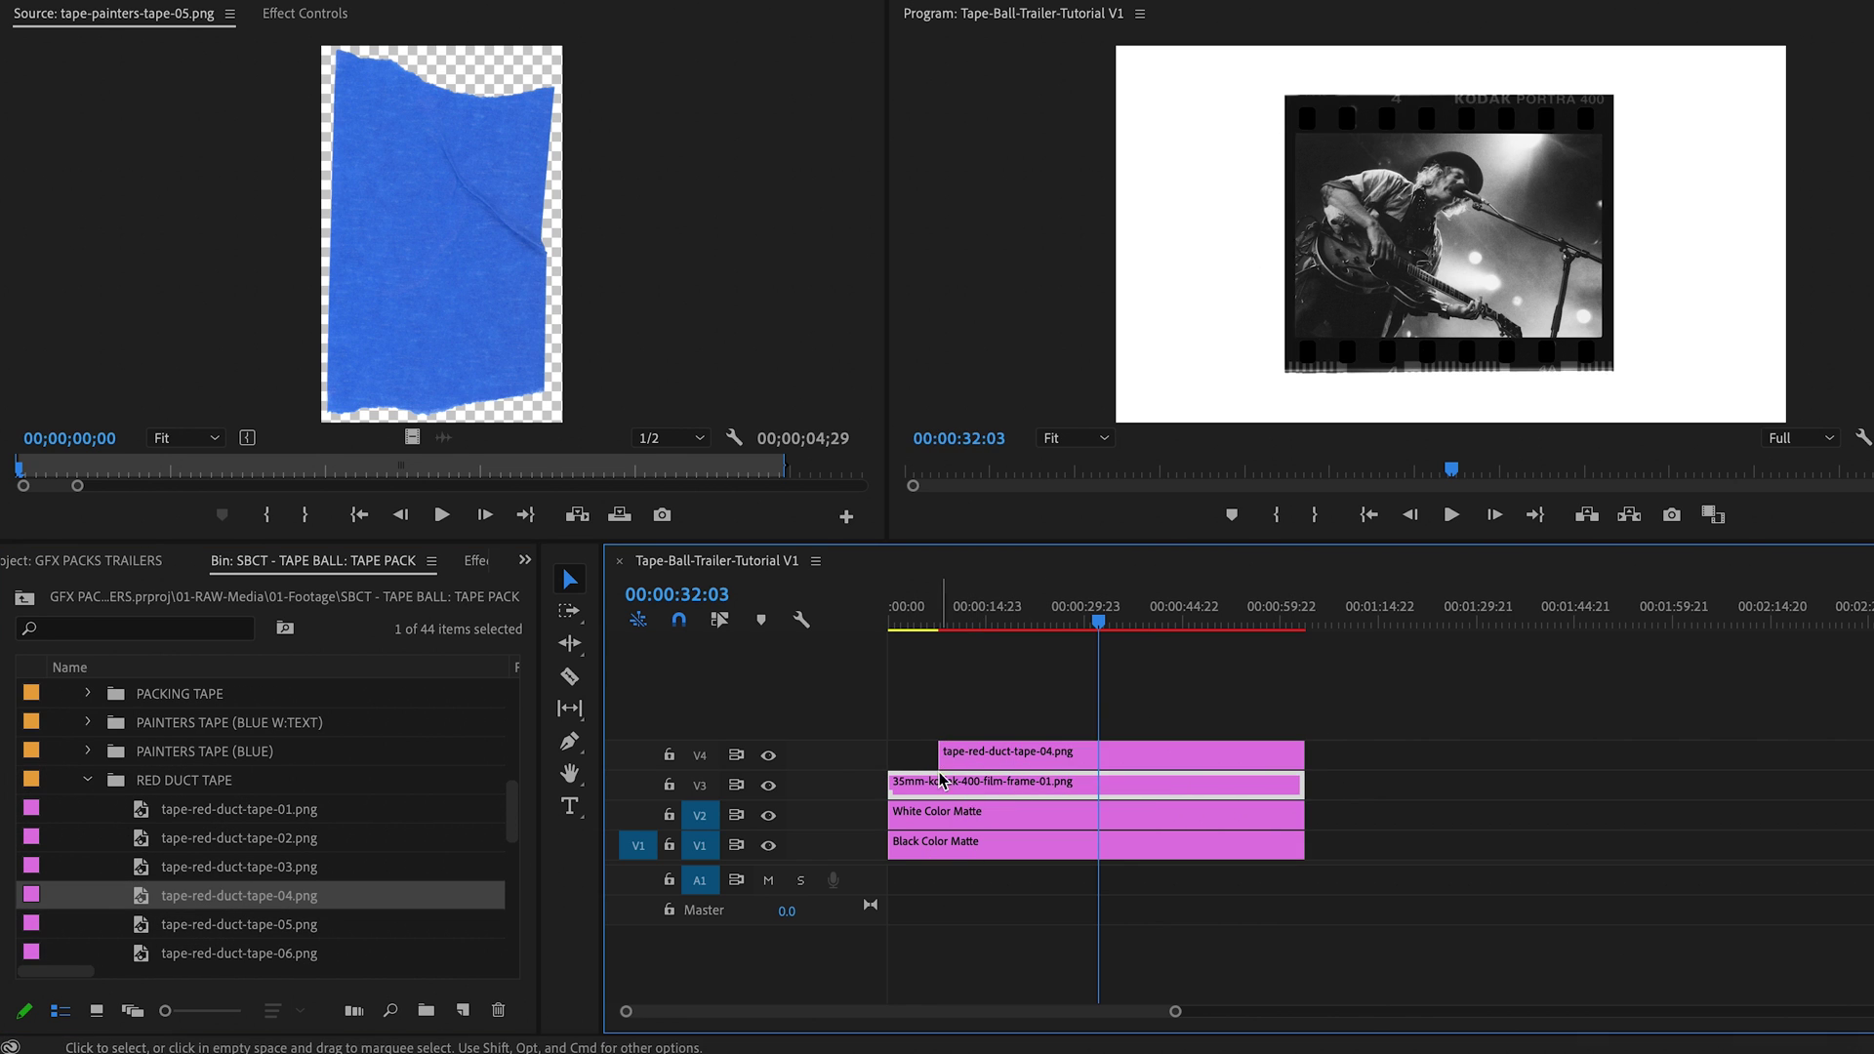
{"action": "left_click_drag", "start_coordinate": [942, 758], "coordinate": [892, 756]}
Scale tape-red-duct-tape-04.png to 5 and set its horizontal position to 911, over the film frame's left edge.
{"action": "left_click", "coordinate": [1062, 619]}
{"action": "left_click", "coordinate": [1005, 753]}
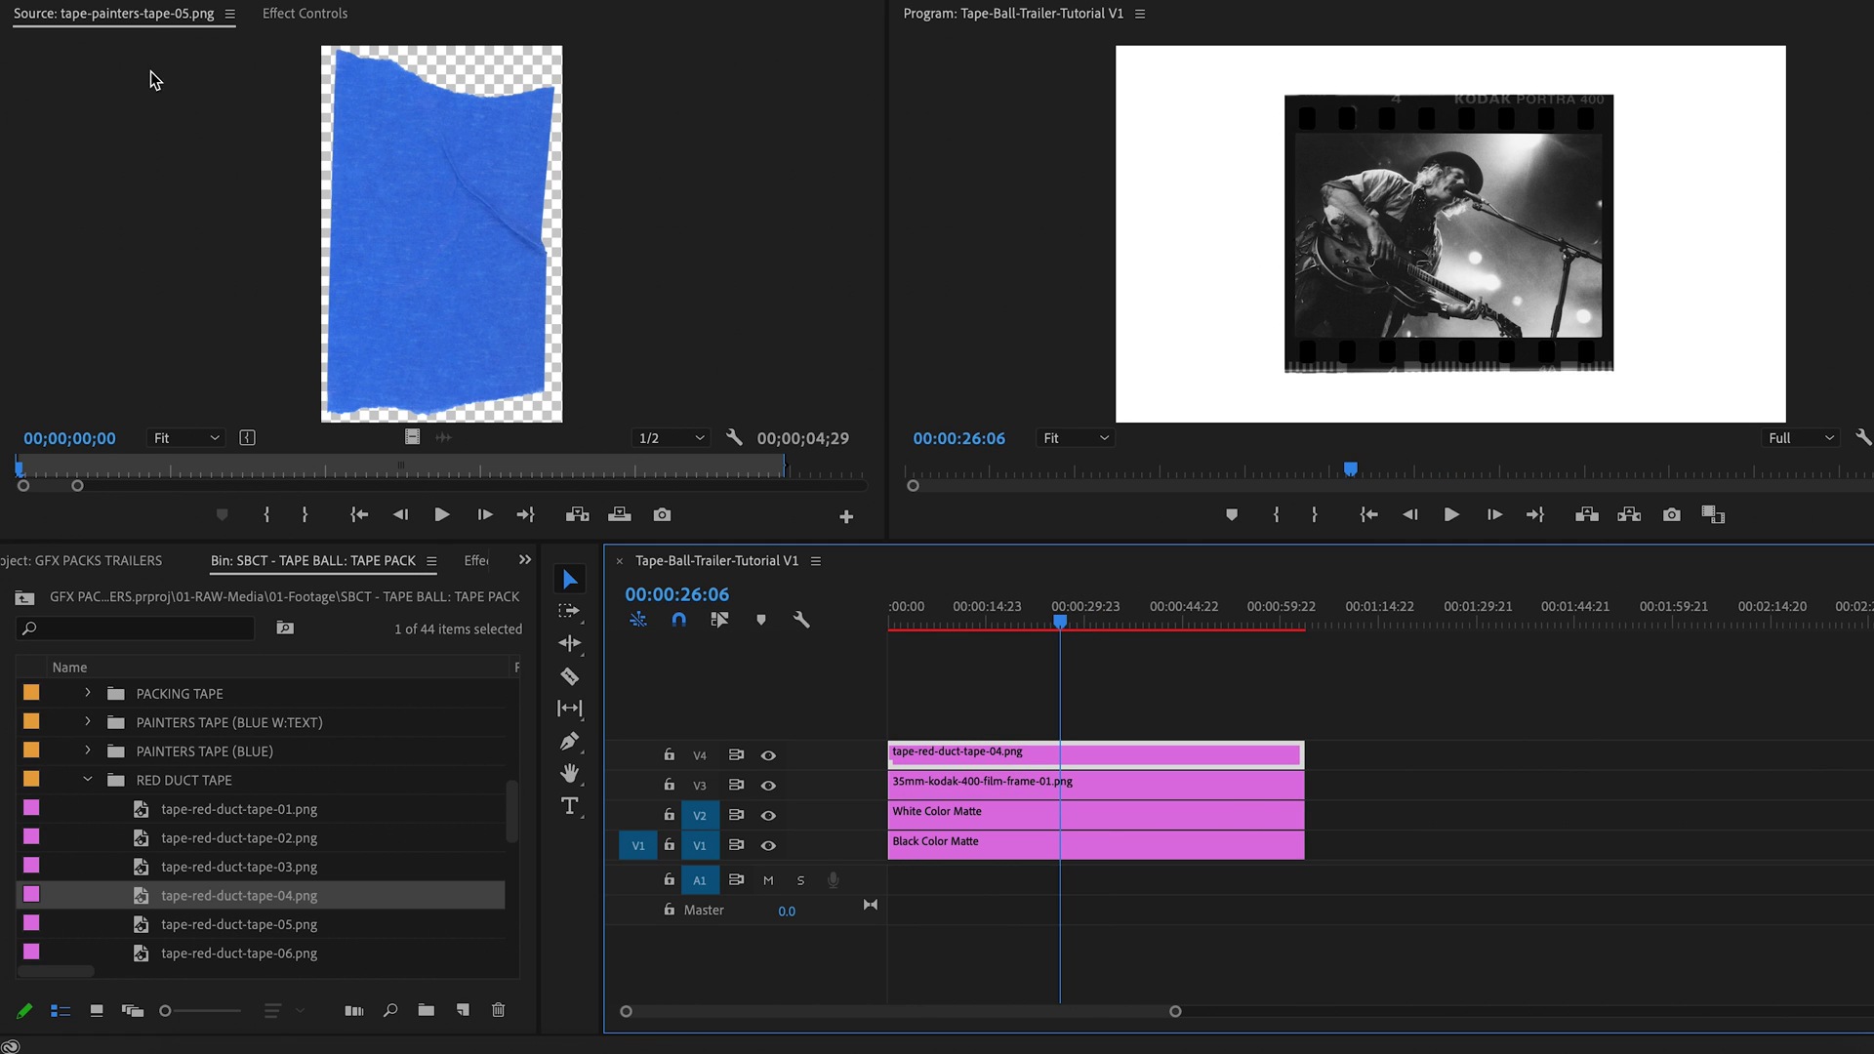
{"action": "left_click", "coordinate": [307, 14]}
{"action": "left_click", "coordinate": [232, 162]}
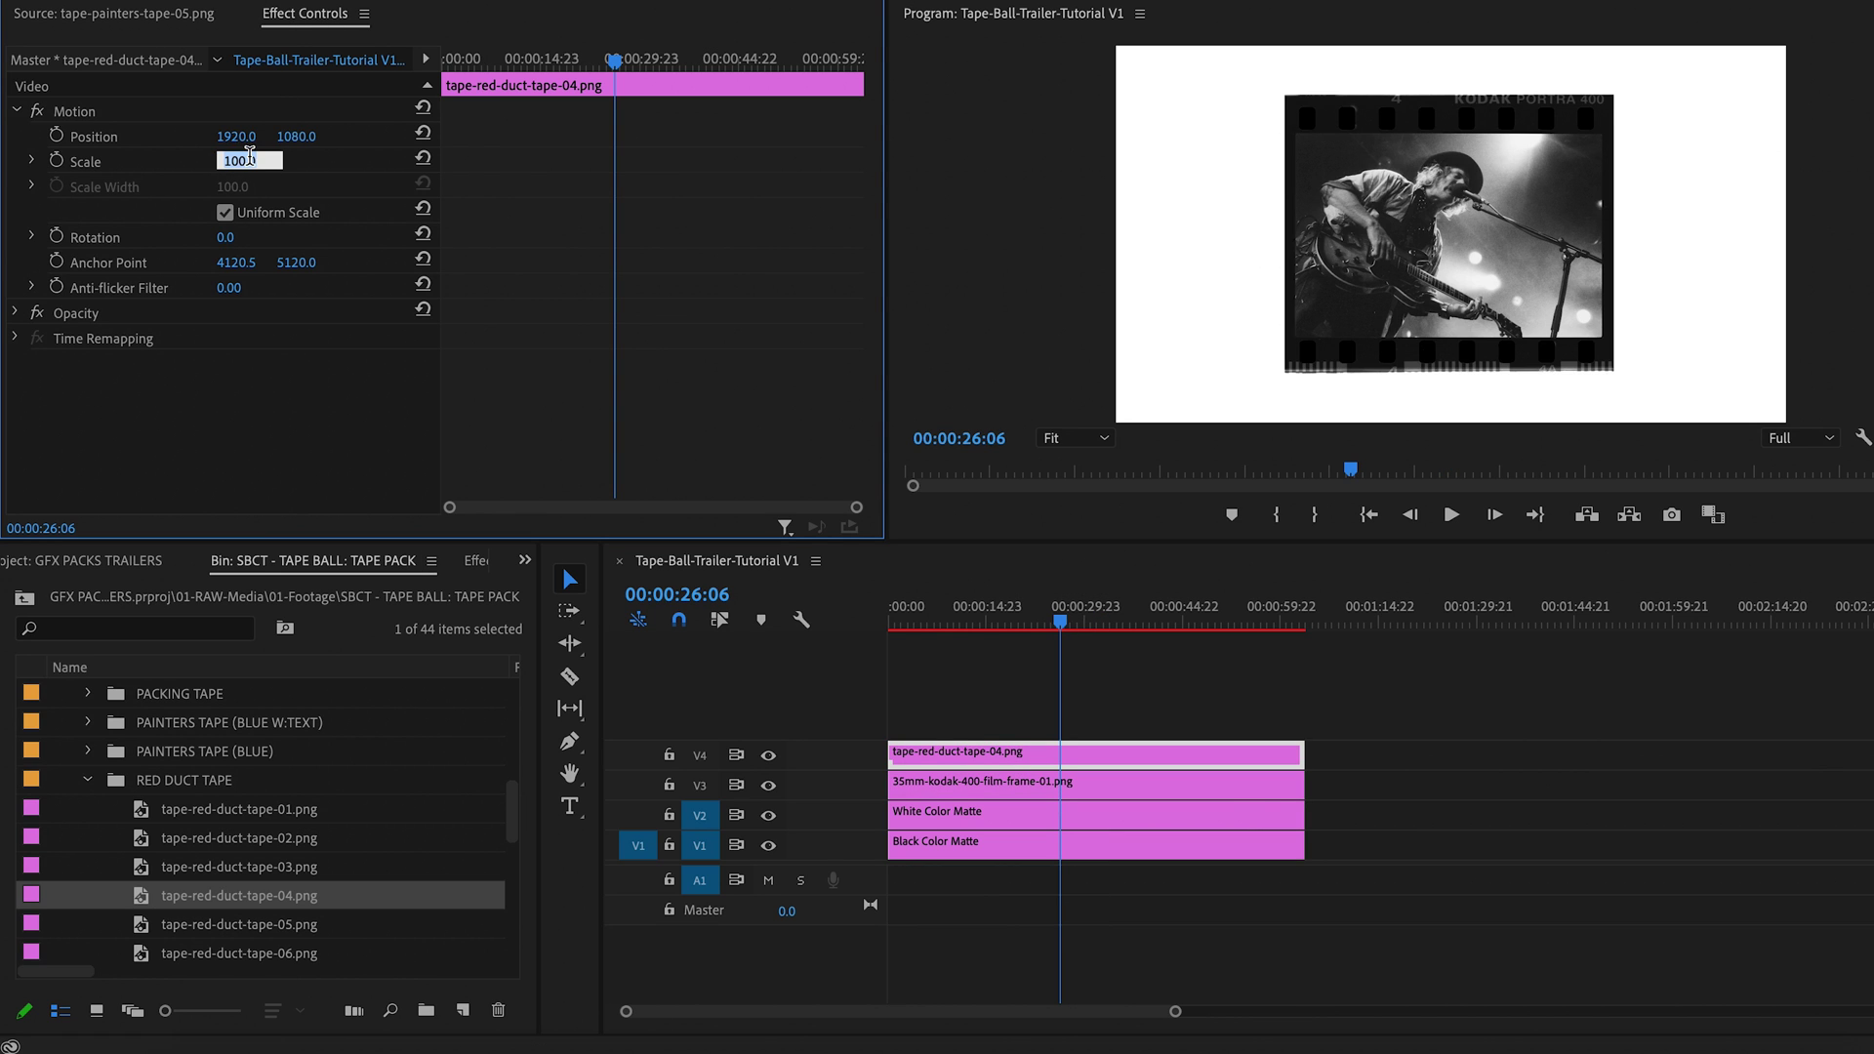
{"action": "type", "text": "20"}
{"action": "key", "text": "Return"}
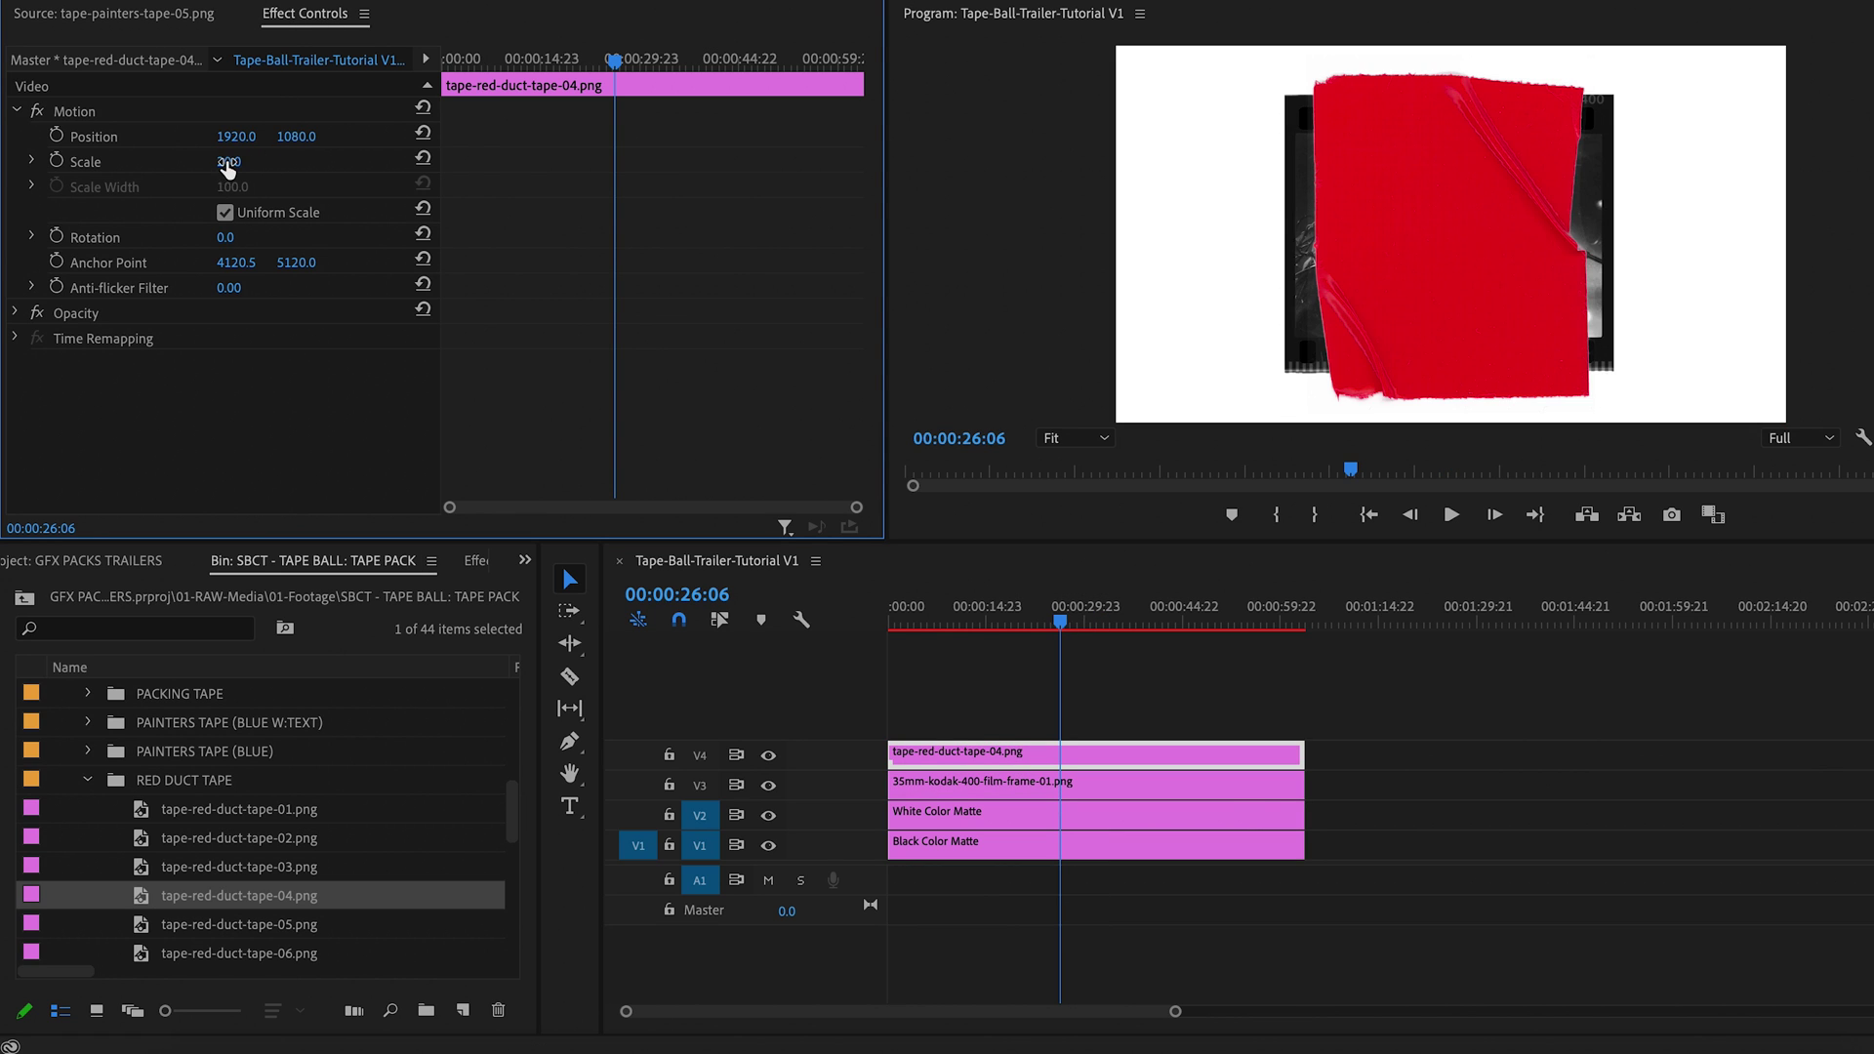
{"action": "left_click_drag", "start_coordinate": [228, 164], "coordinate": [35, 138]}
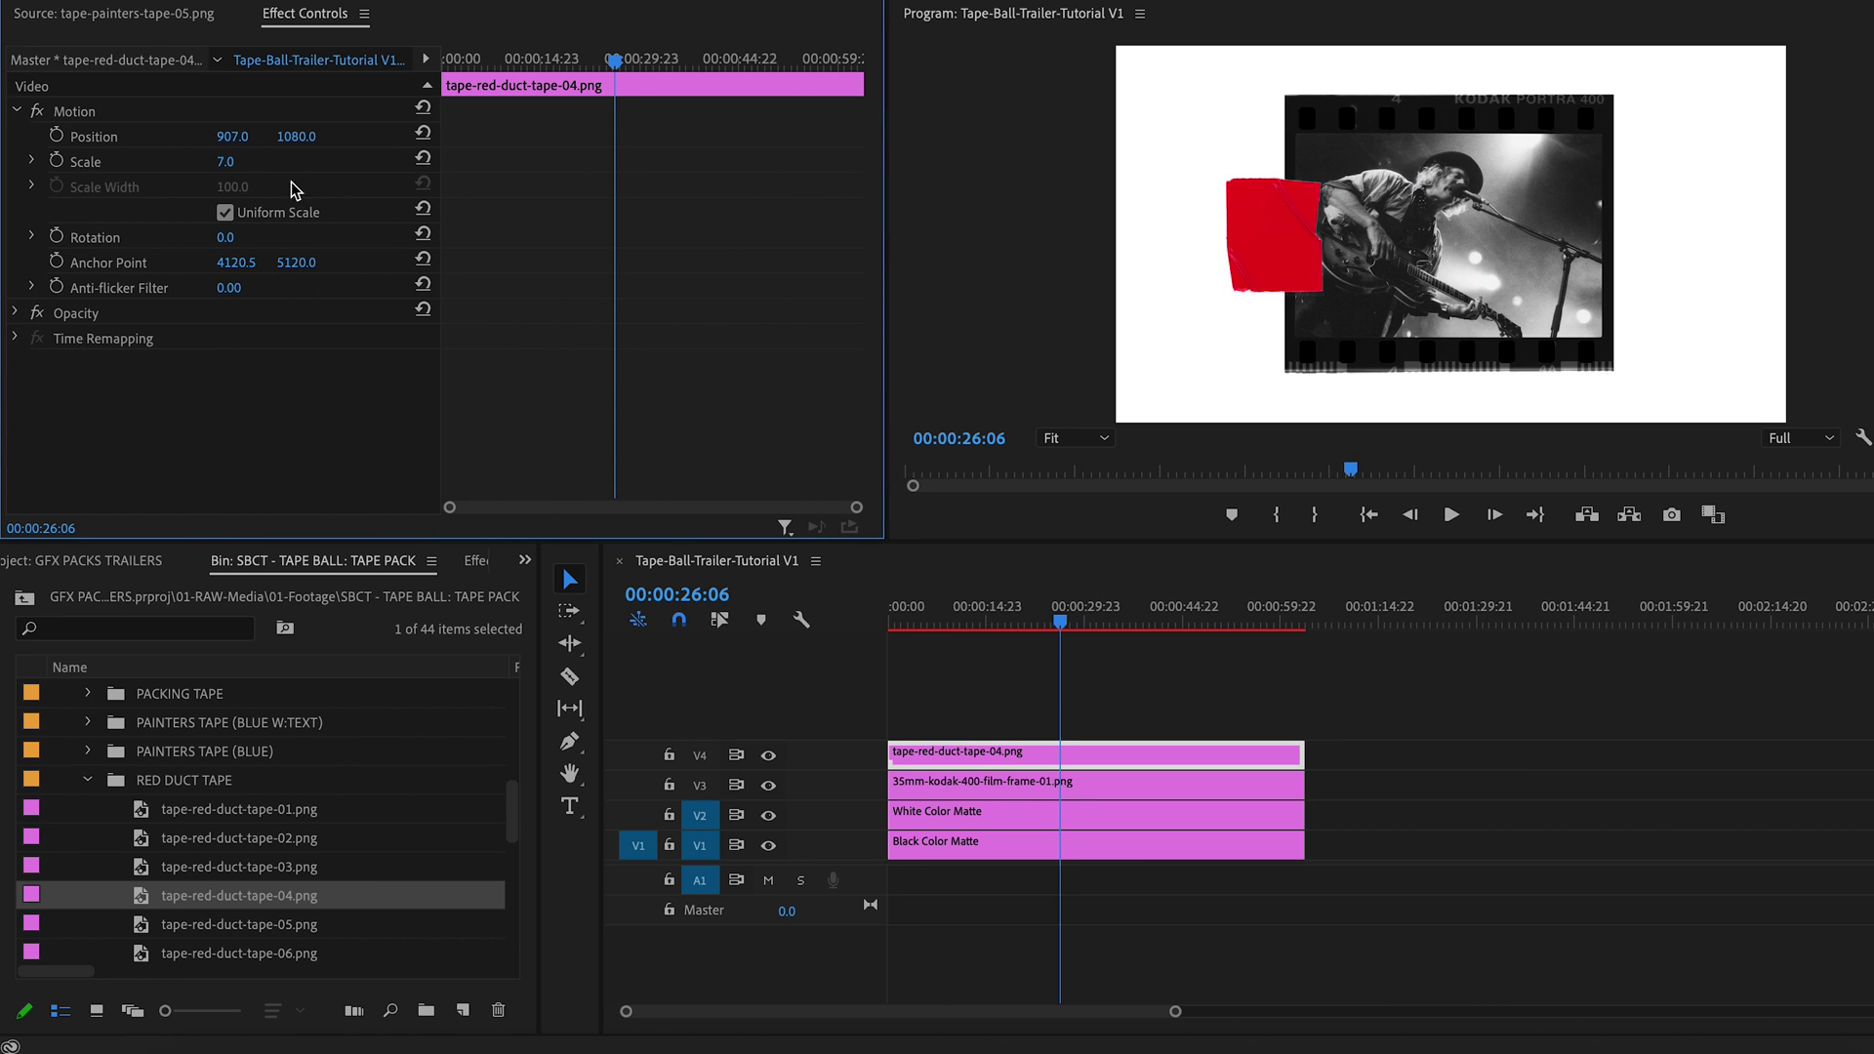
{"action": "left_click", "coordinate": [233, 162]}
{"action": "type", "text": "5"}
{"action": "key", "text": "Return"}
{"action": "left_click_drag", "start_coordinate": [220, 137], "coordinate": [202, 137]}
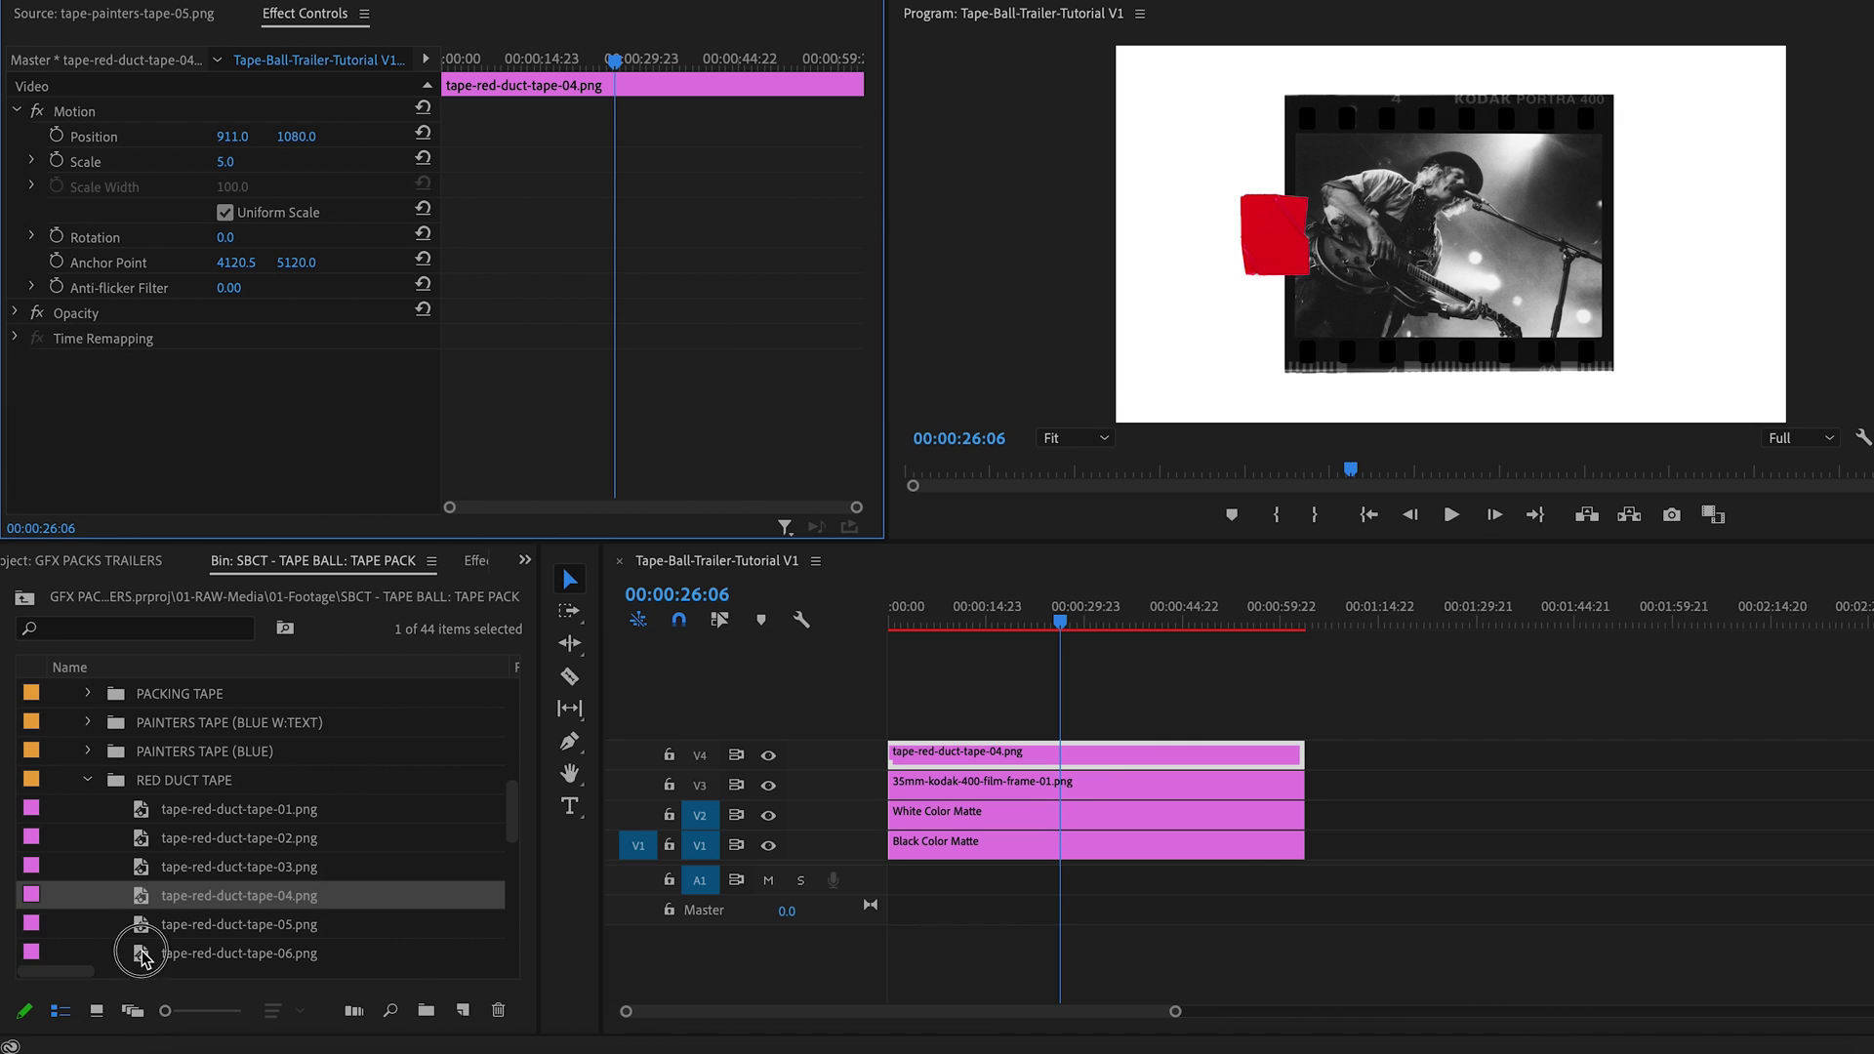
Add tape-red-duct-tape-06.png on track V5, scaled to 5 and moved to horizontal position 2882 over the film frame's right edge.
{"action": "left_click_drag", "start_coordinate": [146, 954], "coordinate": [1305, 732]}
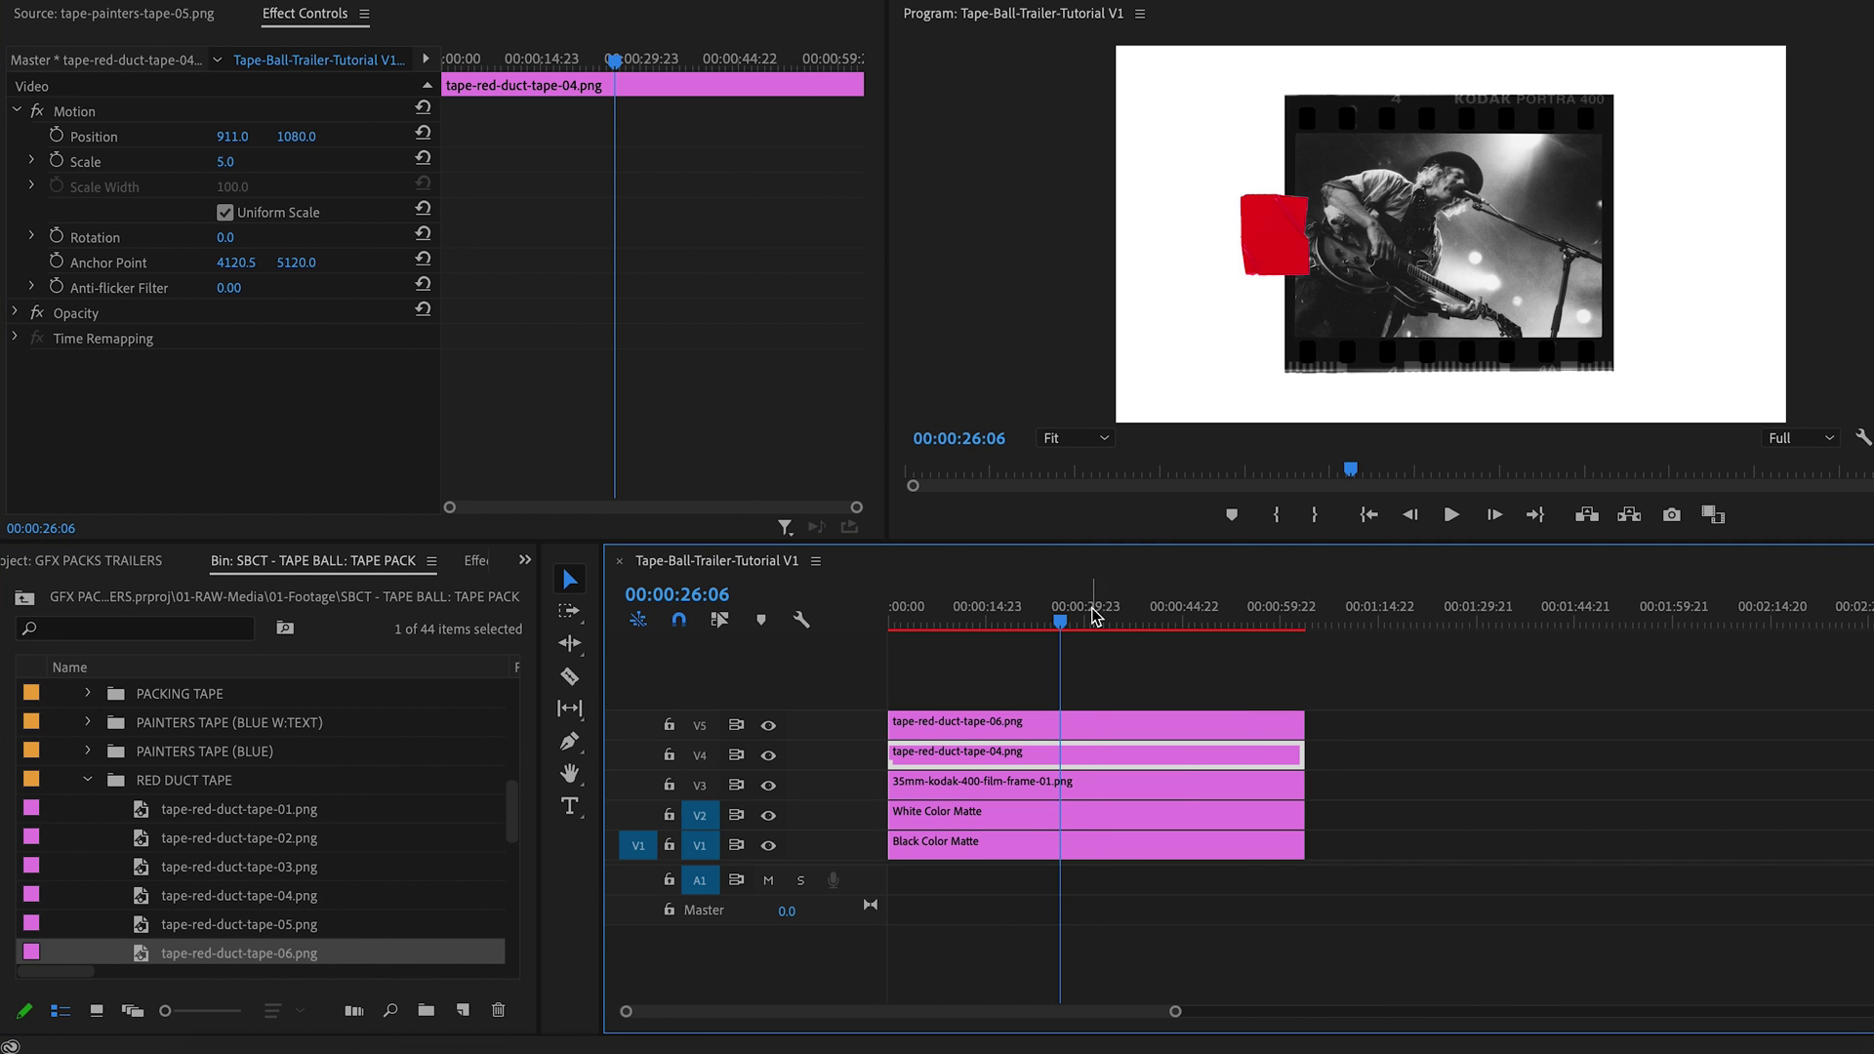
{"action": "left_click", "coordinate": [1088, 723]}
{"action": "left_click", "coordinate": [235, 162]}
{"action": "type", "text": "5"}
{"action": "key", "text": "Return"}
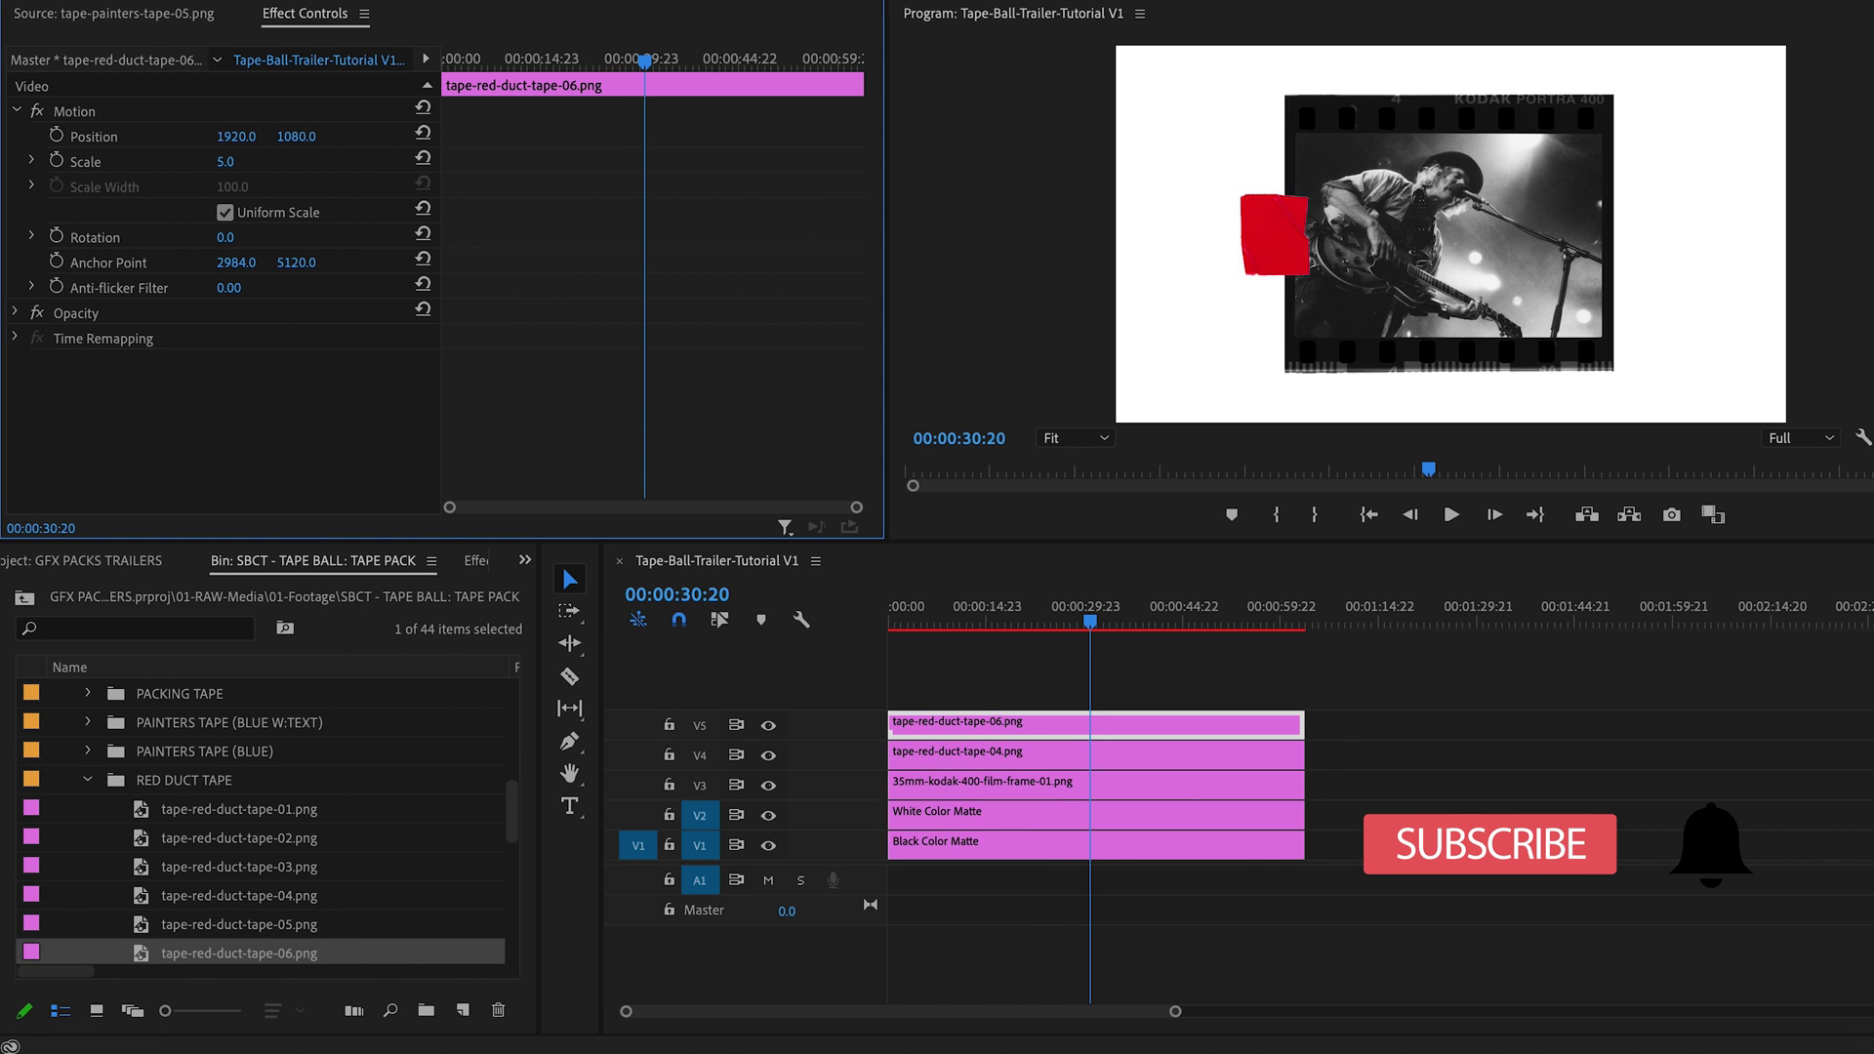
{"action": "left_click_drag", "start_coordinate": [236, 137], "coordinate": [928, 136]}
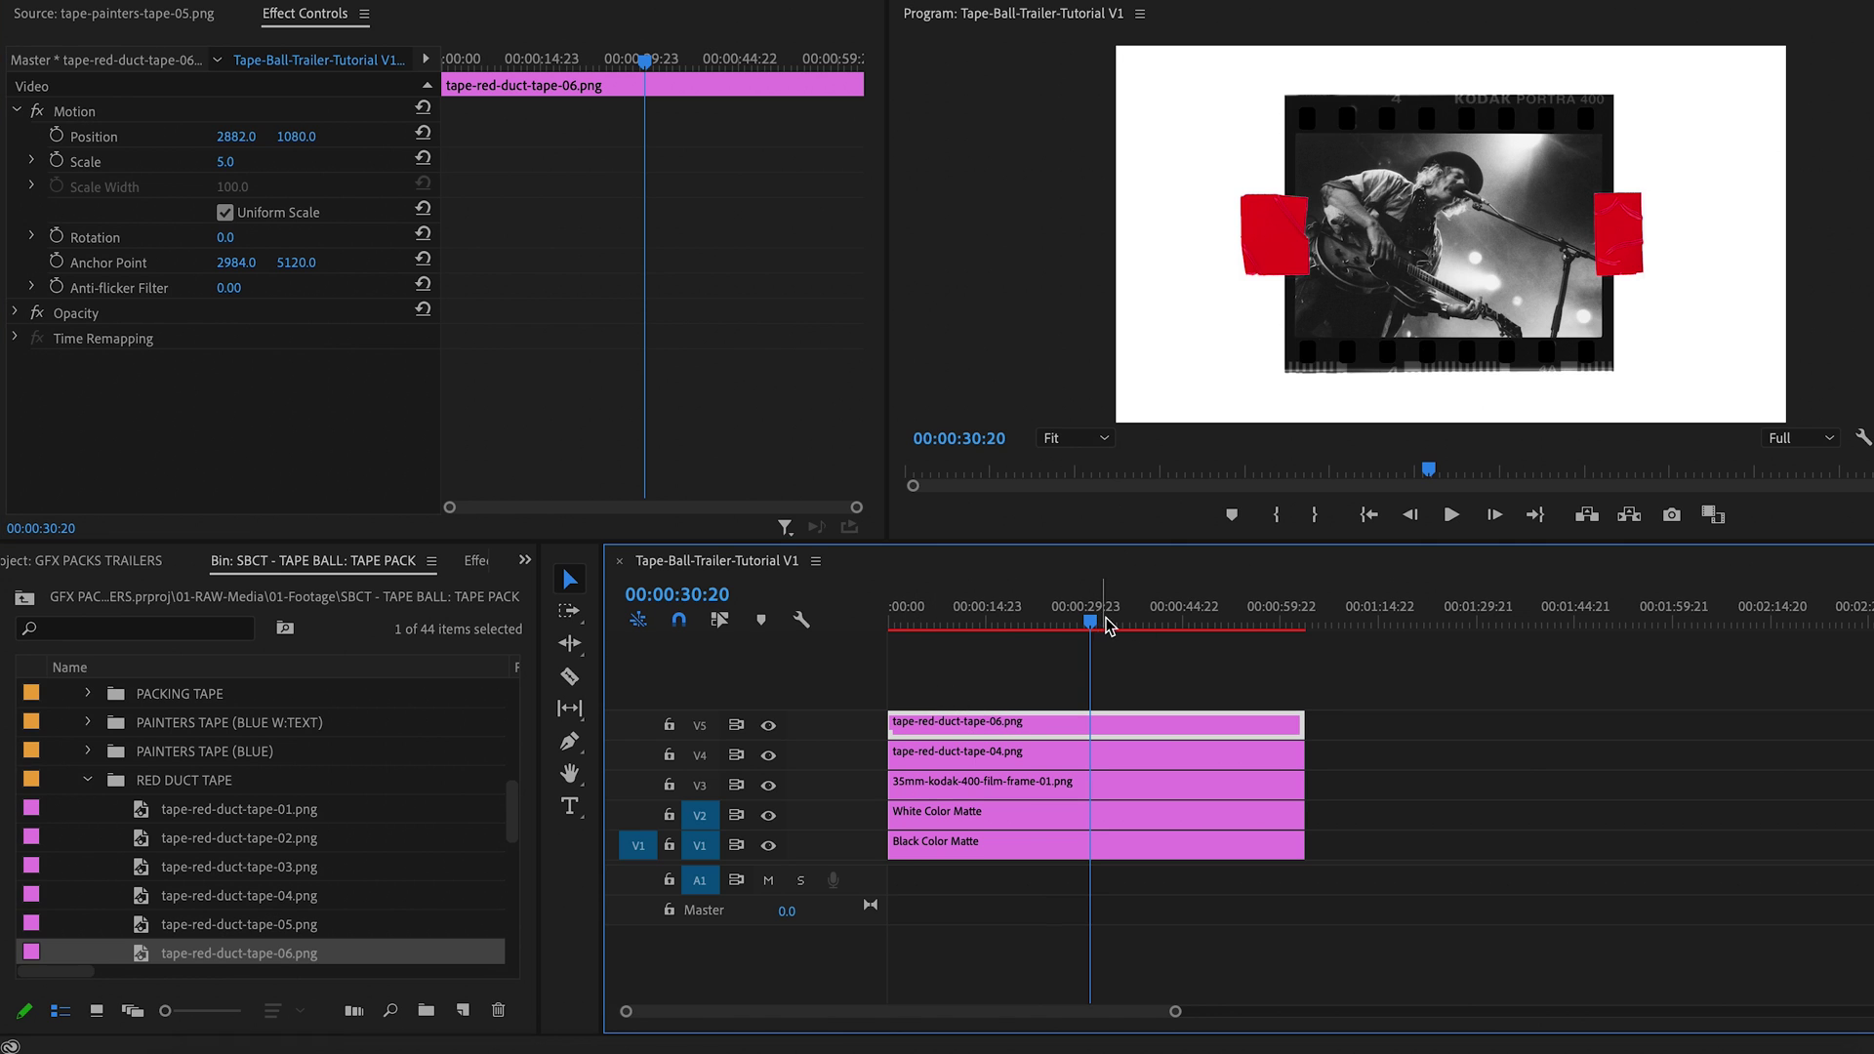
Hide the two red duct tape tracks, V5 and V4, and collapse the RED DUCT TAPE bin.
{"action": "left_click", "coordinate": [769, 725]}
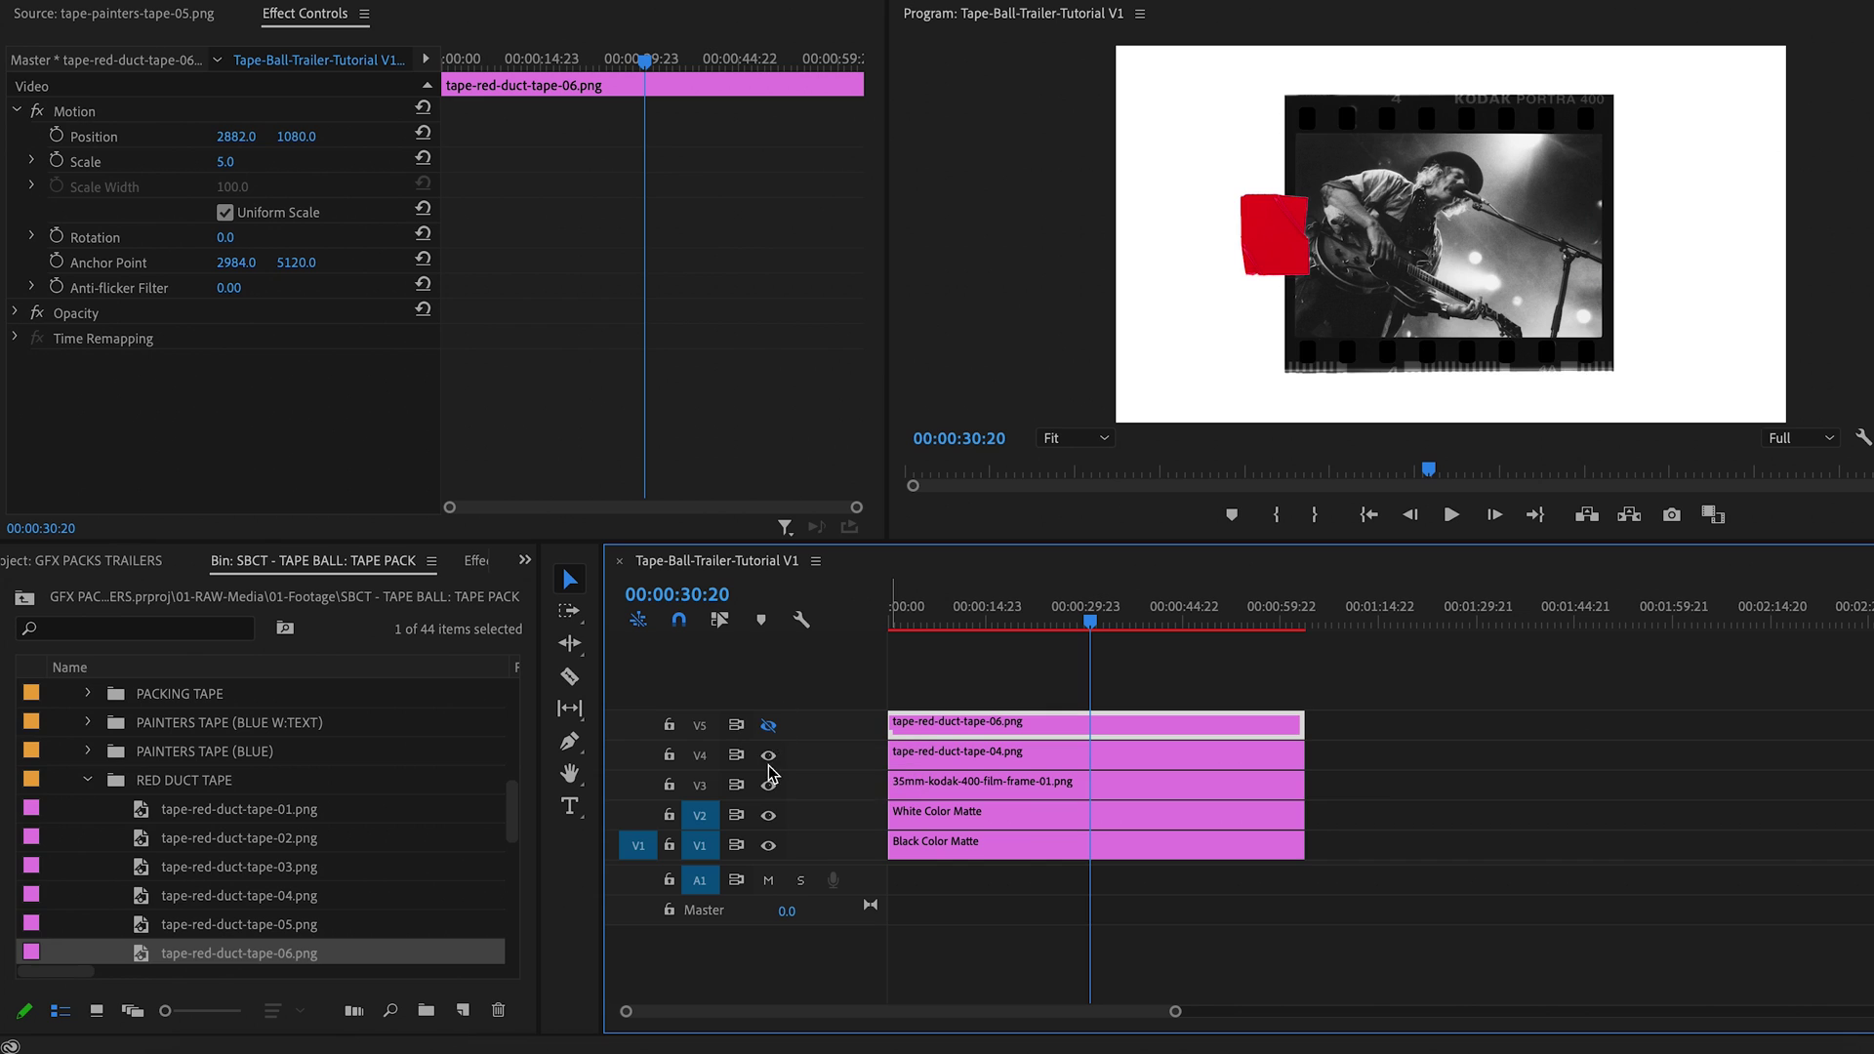
{"action": "left_click", "coordinate": [769, 756]}
{"action": "left_click", "coordinate": [88, 780]}
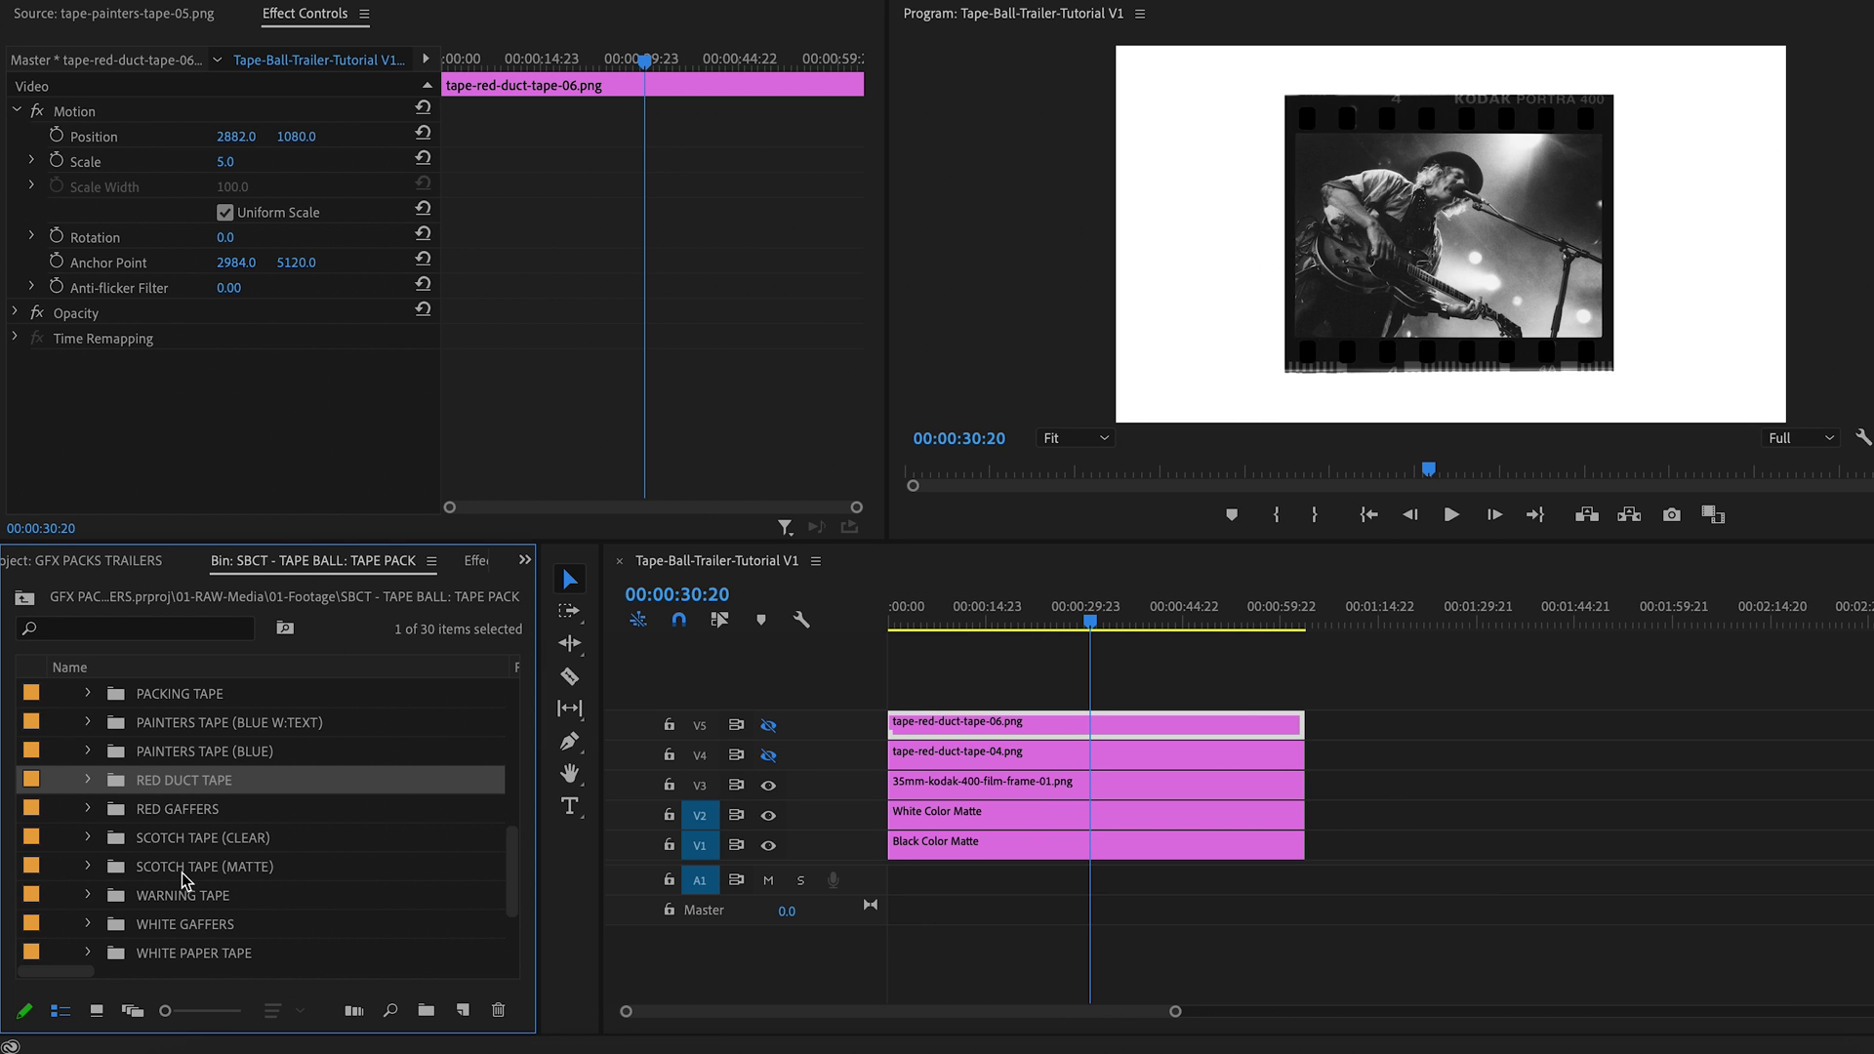
Place scotch-tape-07.png from the SCOTCH TAPE (CLEAR) bin on track V6, spanning the same length as the clips below.
{"action": "left_click", "coordinate": [88, 839]}
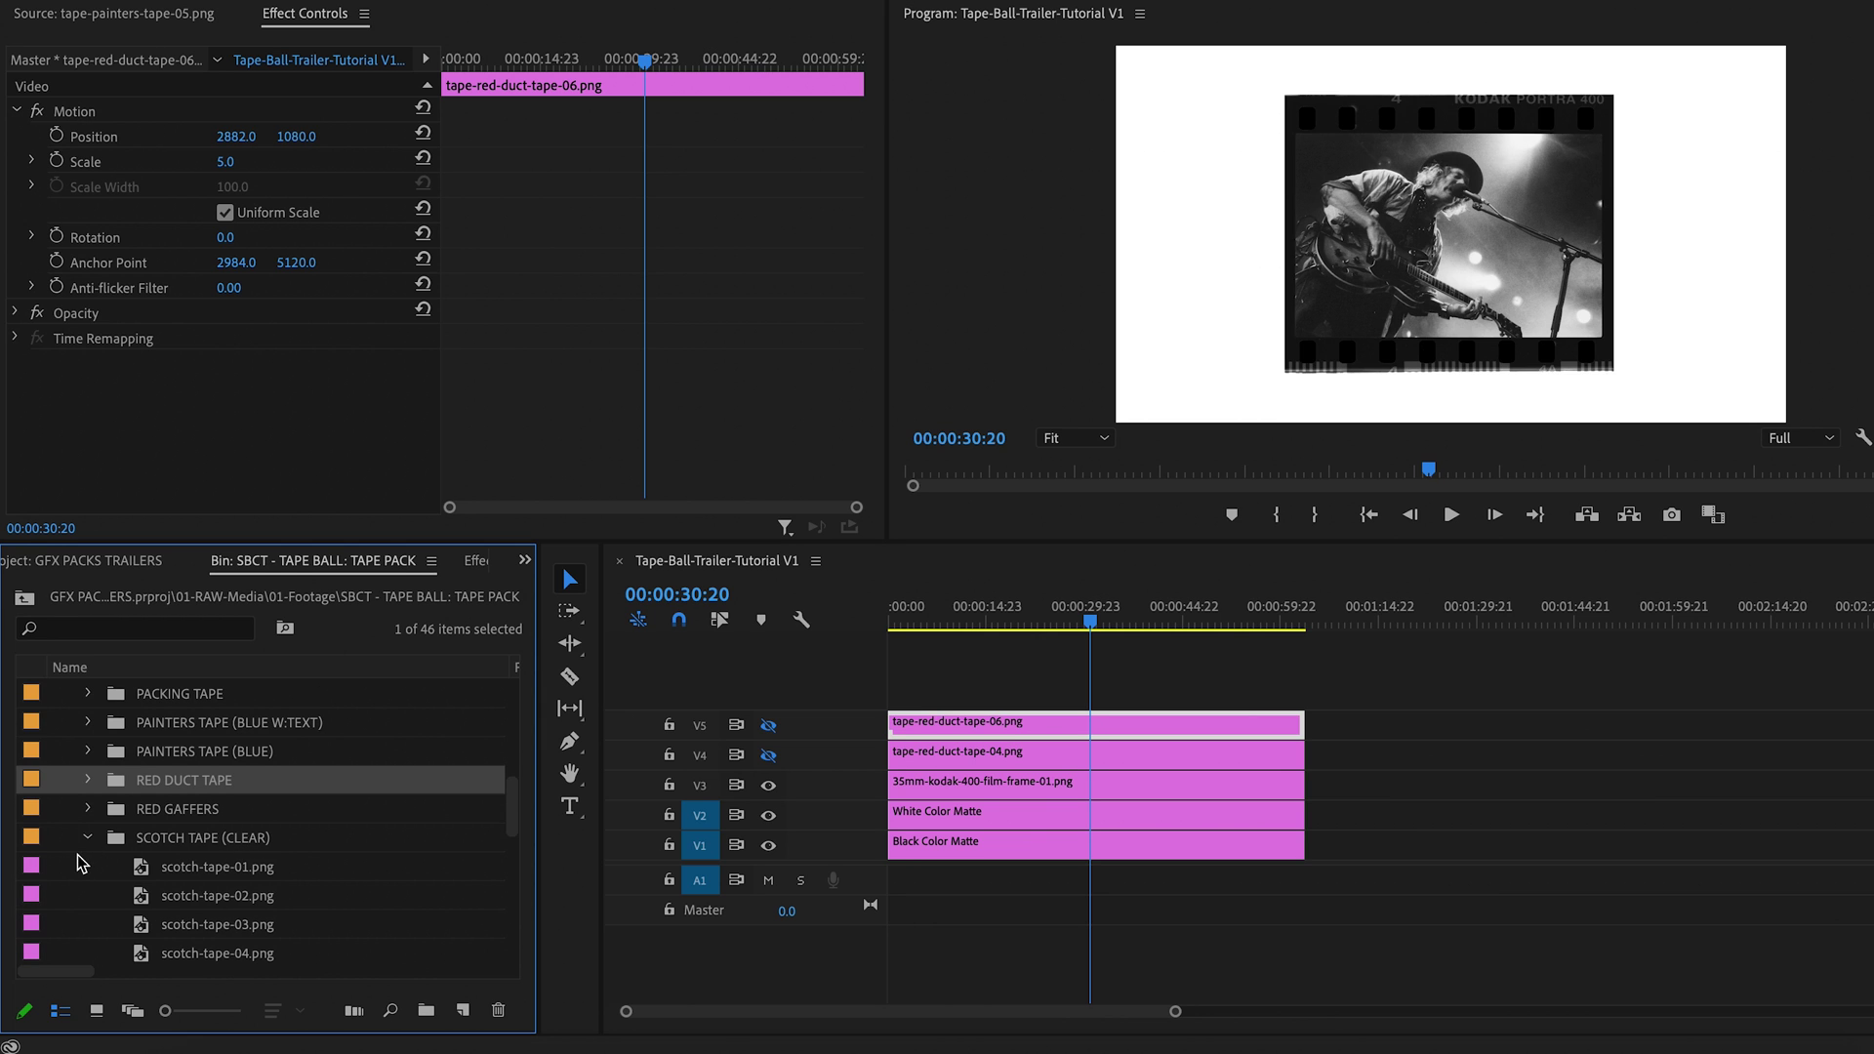
{"action": "scroll", "coordinate": [81, 864], "scroll_direction": "down", "scroll_amount": 5}
{"action": "left_click_drag", "start_coordinate": [195, 895], "coordinate": [1303, 712]}
Scale scotch-tape-07.png to 10 and set its horizontal position to 994, over the film frame's left edge.
{"action": "left_click", "coordinate": [1117, 621]}
{"action": "left_click", "coordinate": [1021, 697]}
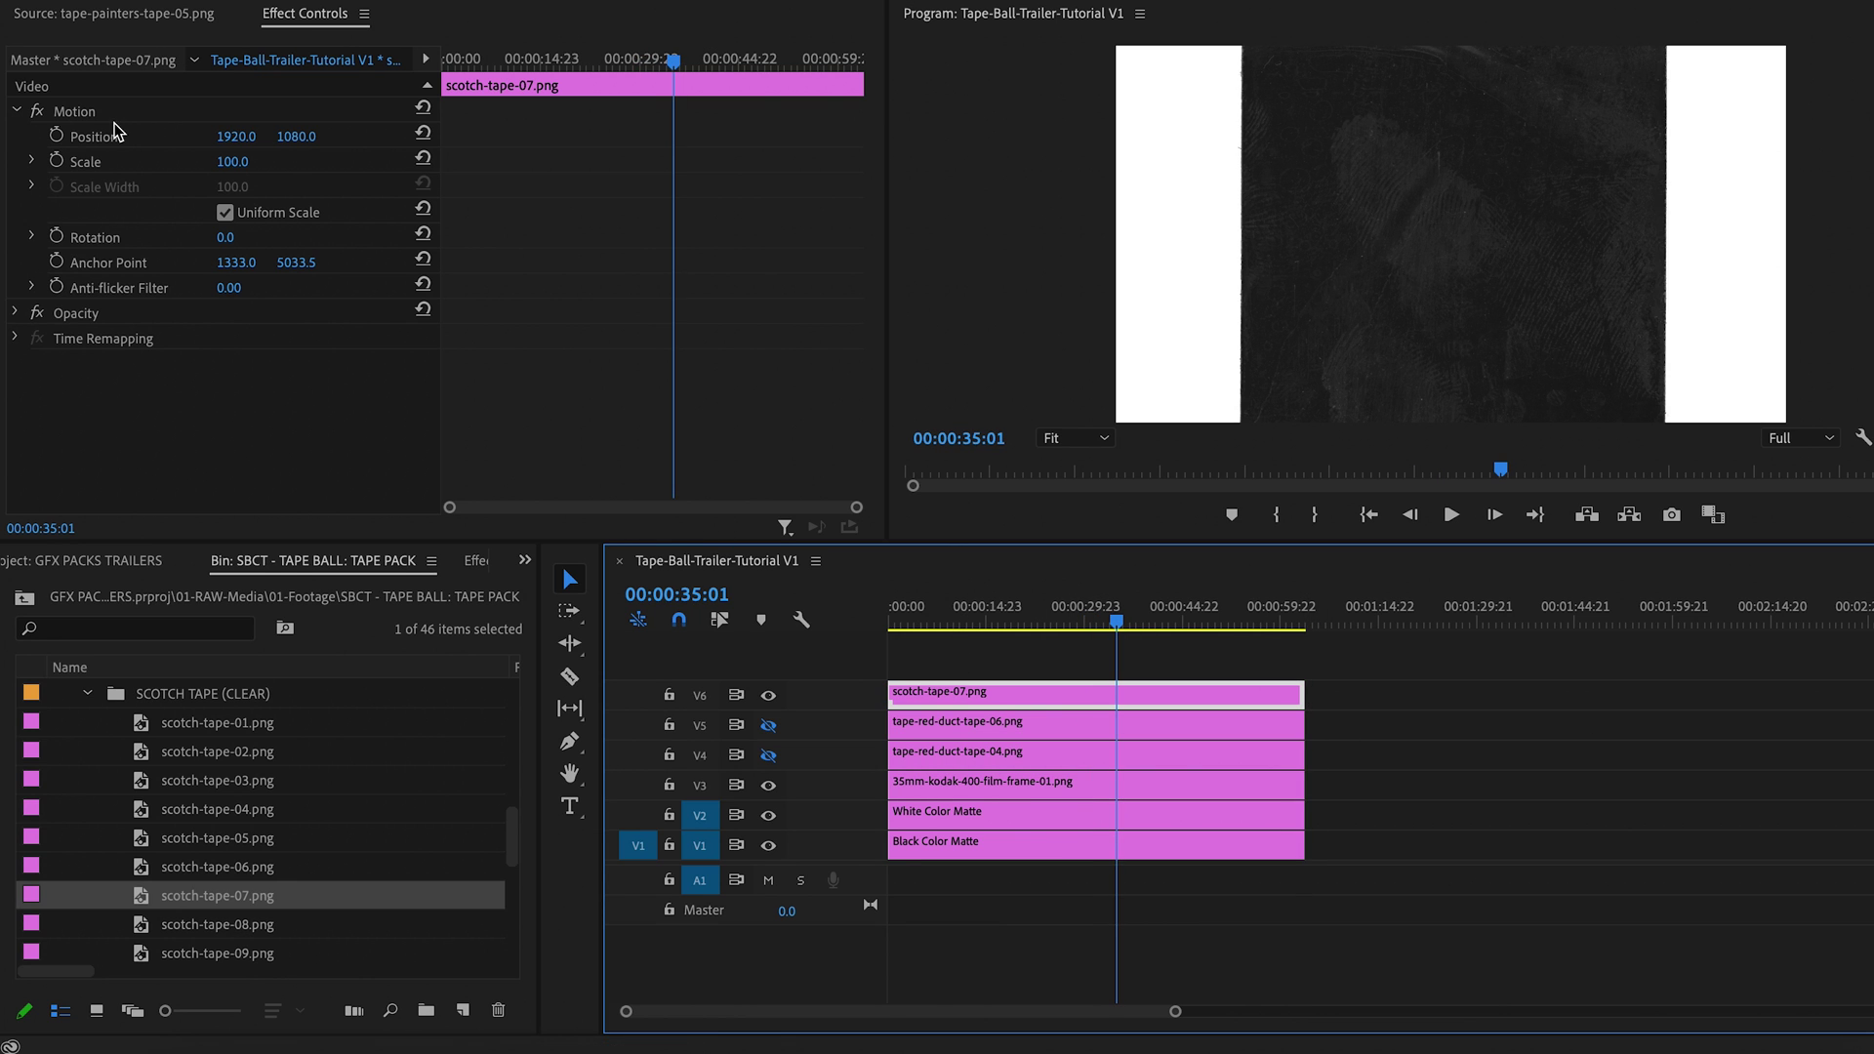
{"action": "left_click", "coordinate": [248, 160]}
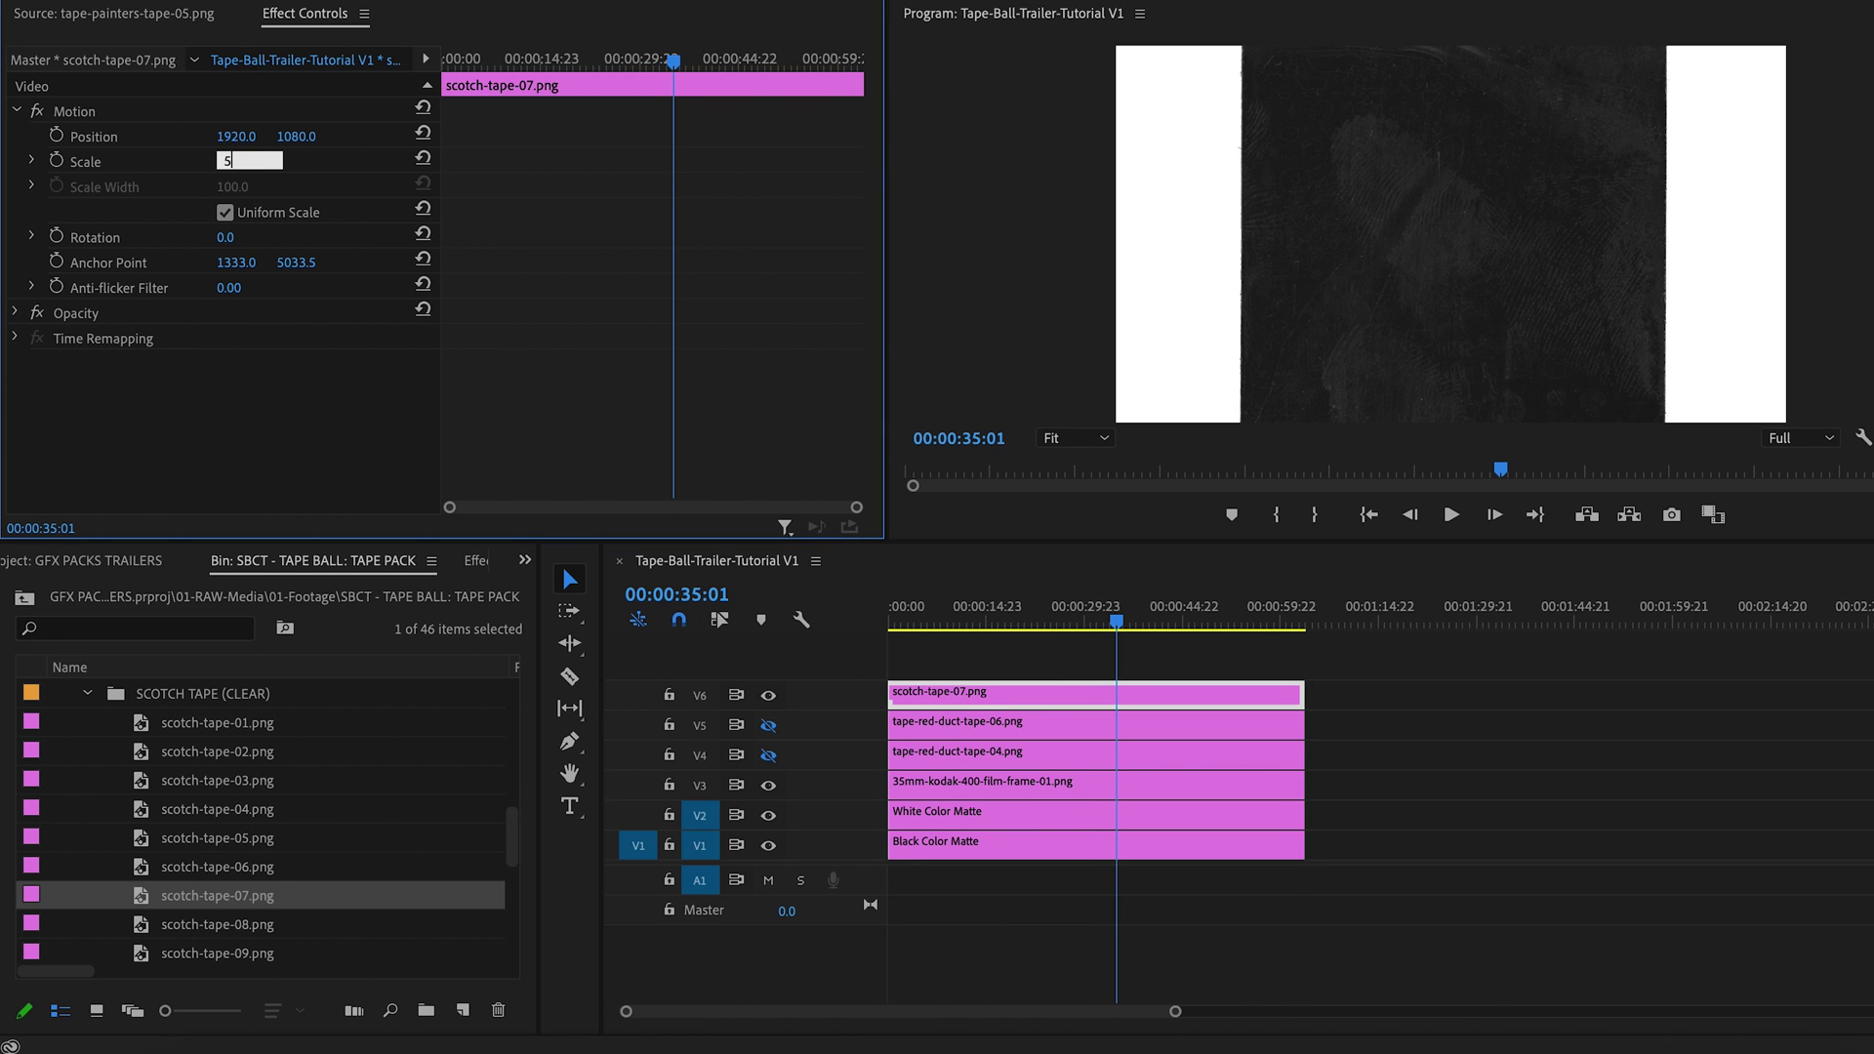
{"action": "key", "text": "Return"}
{"action": "left_click", "coordinate": [249, 159]}
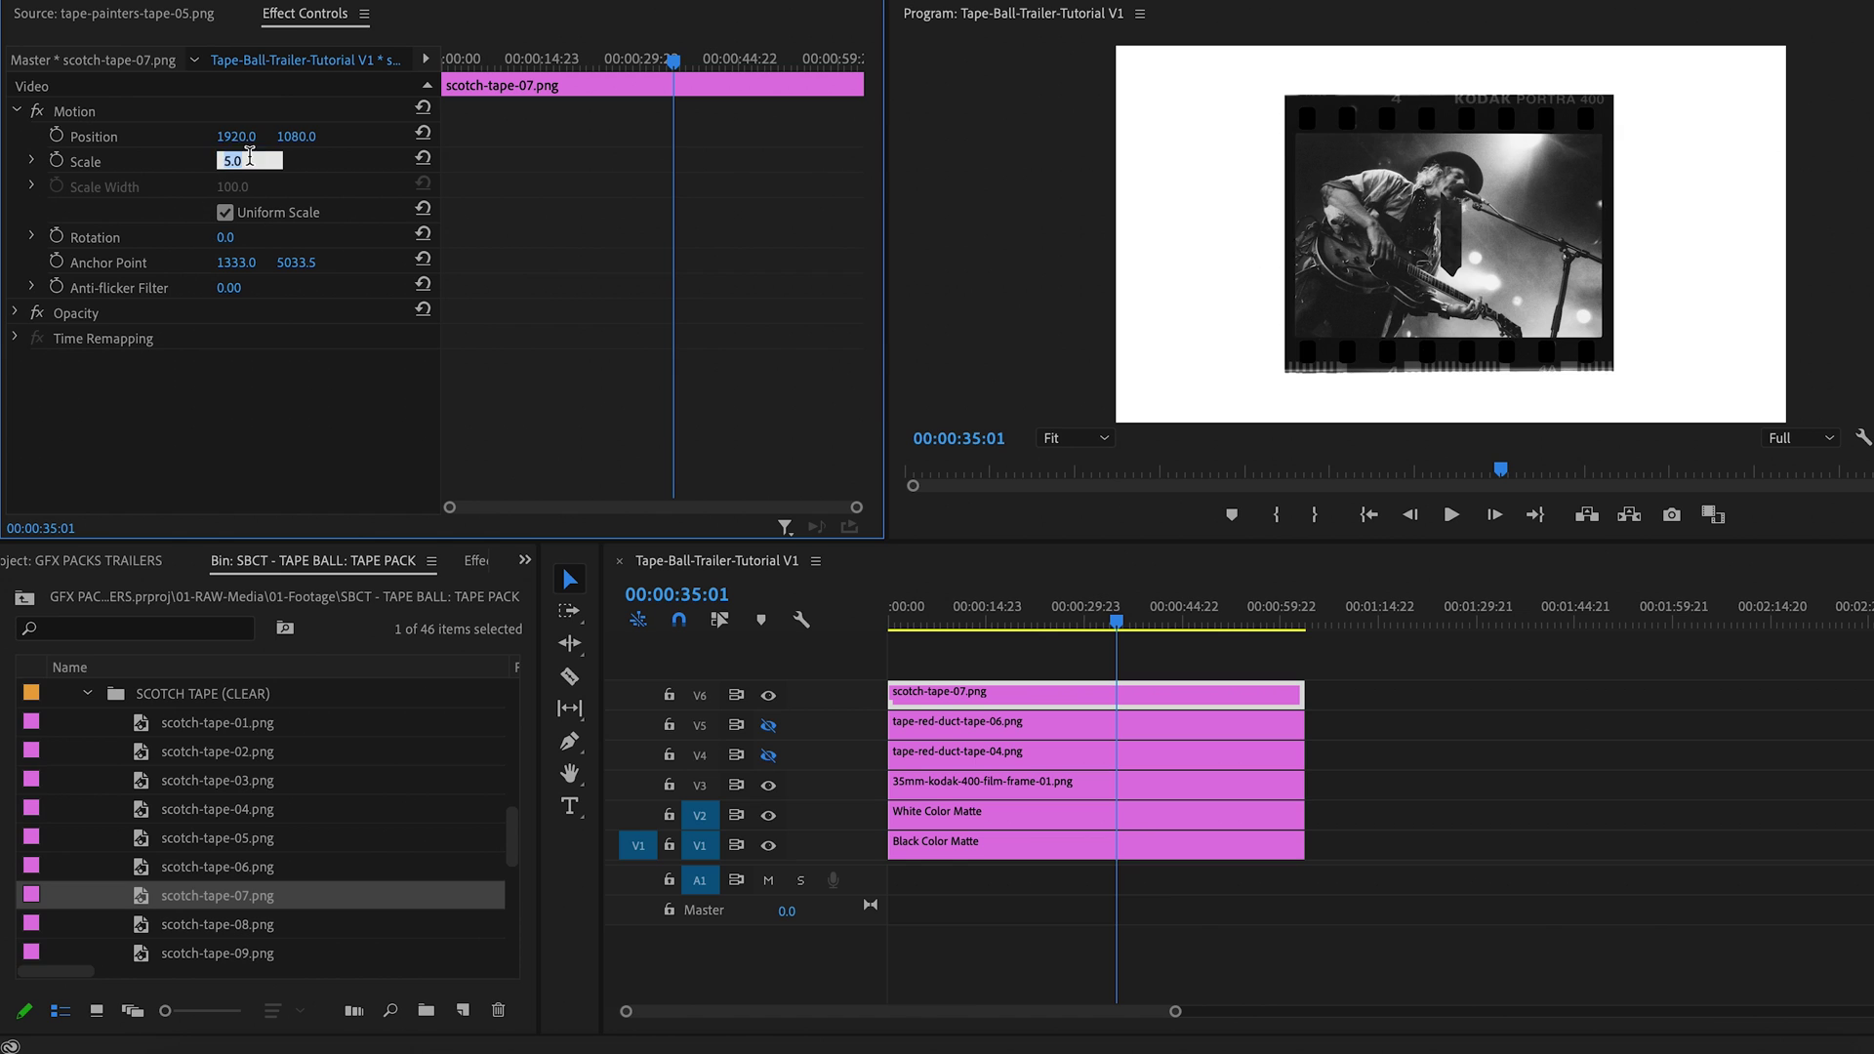
{"action": "key", "text": "Return"}
{"action": "left_click_drag", "start_coordinate": [243, 140], "coordinate": [243, 139]}
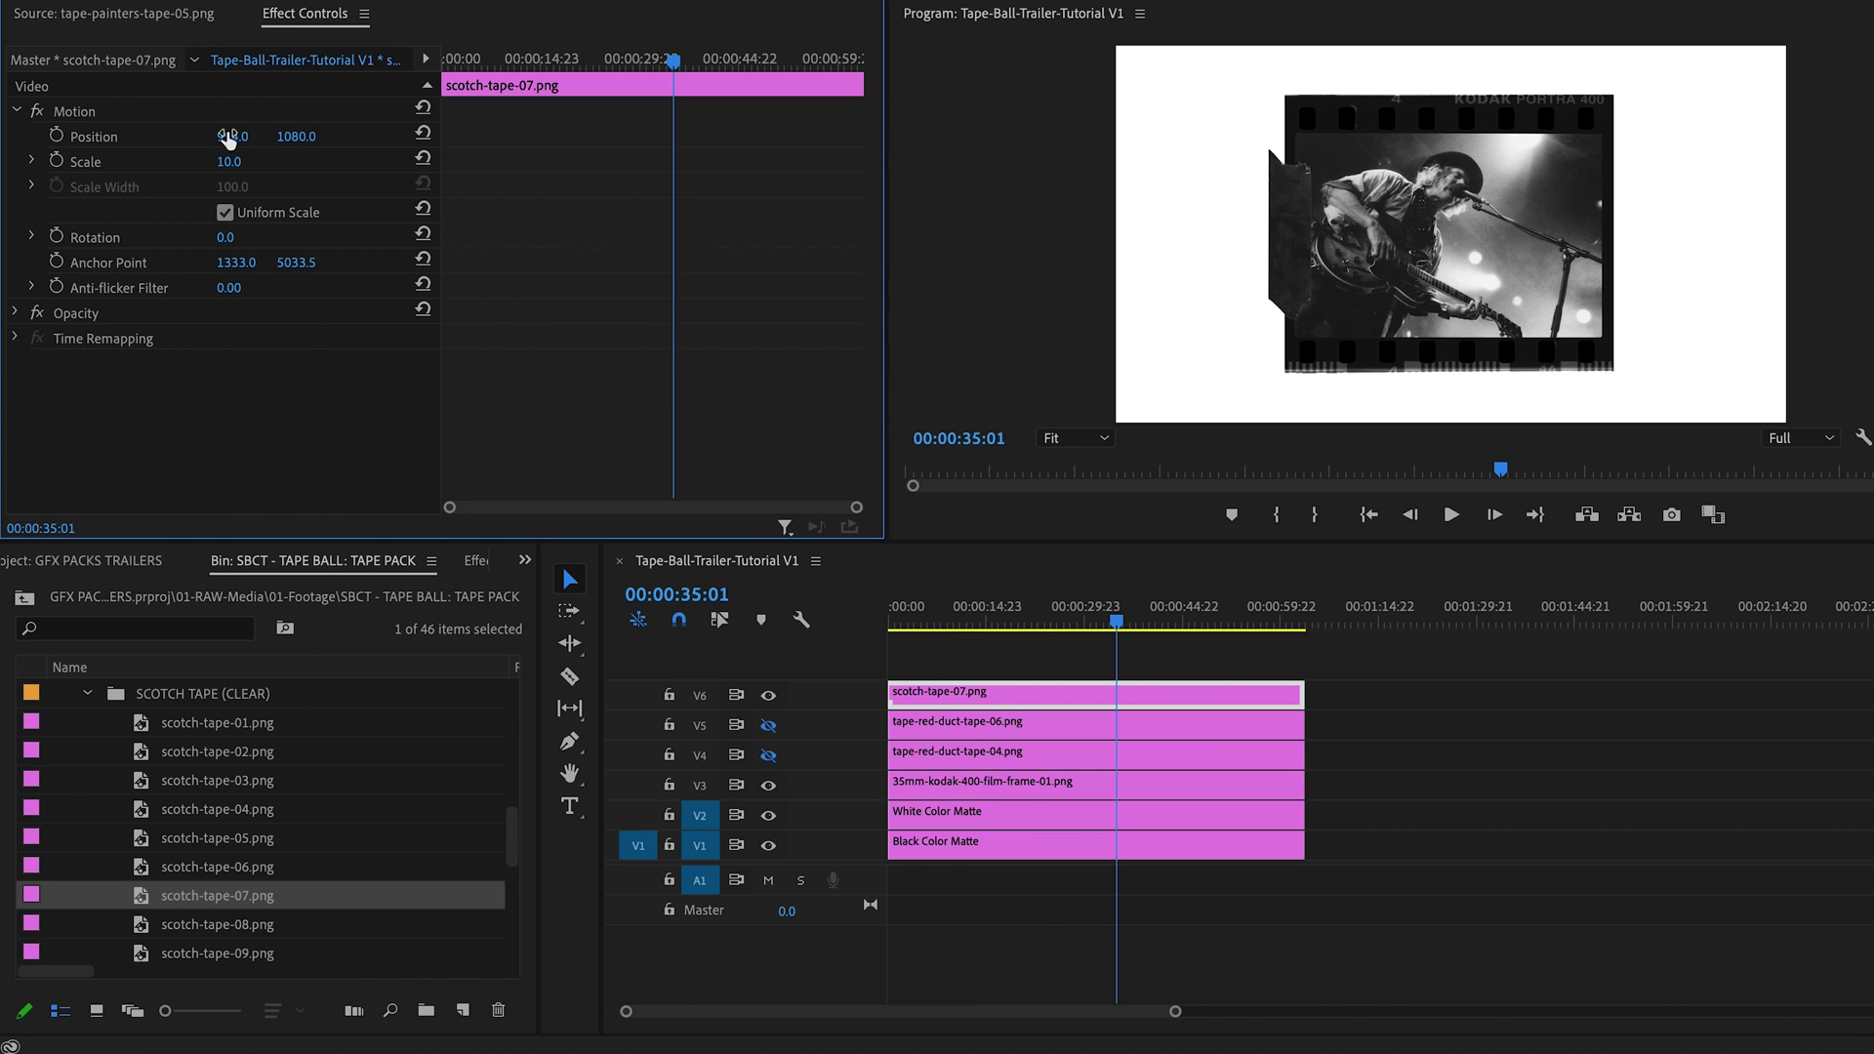
Set the blend mode of scotch-tape-07.png to Screen.
{"action": "left_click", "coordinate": [15, 314]}
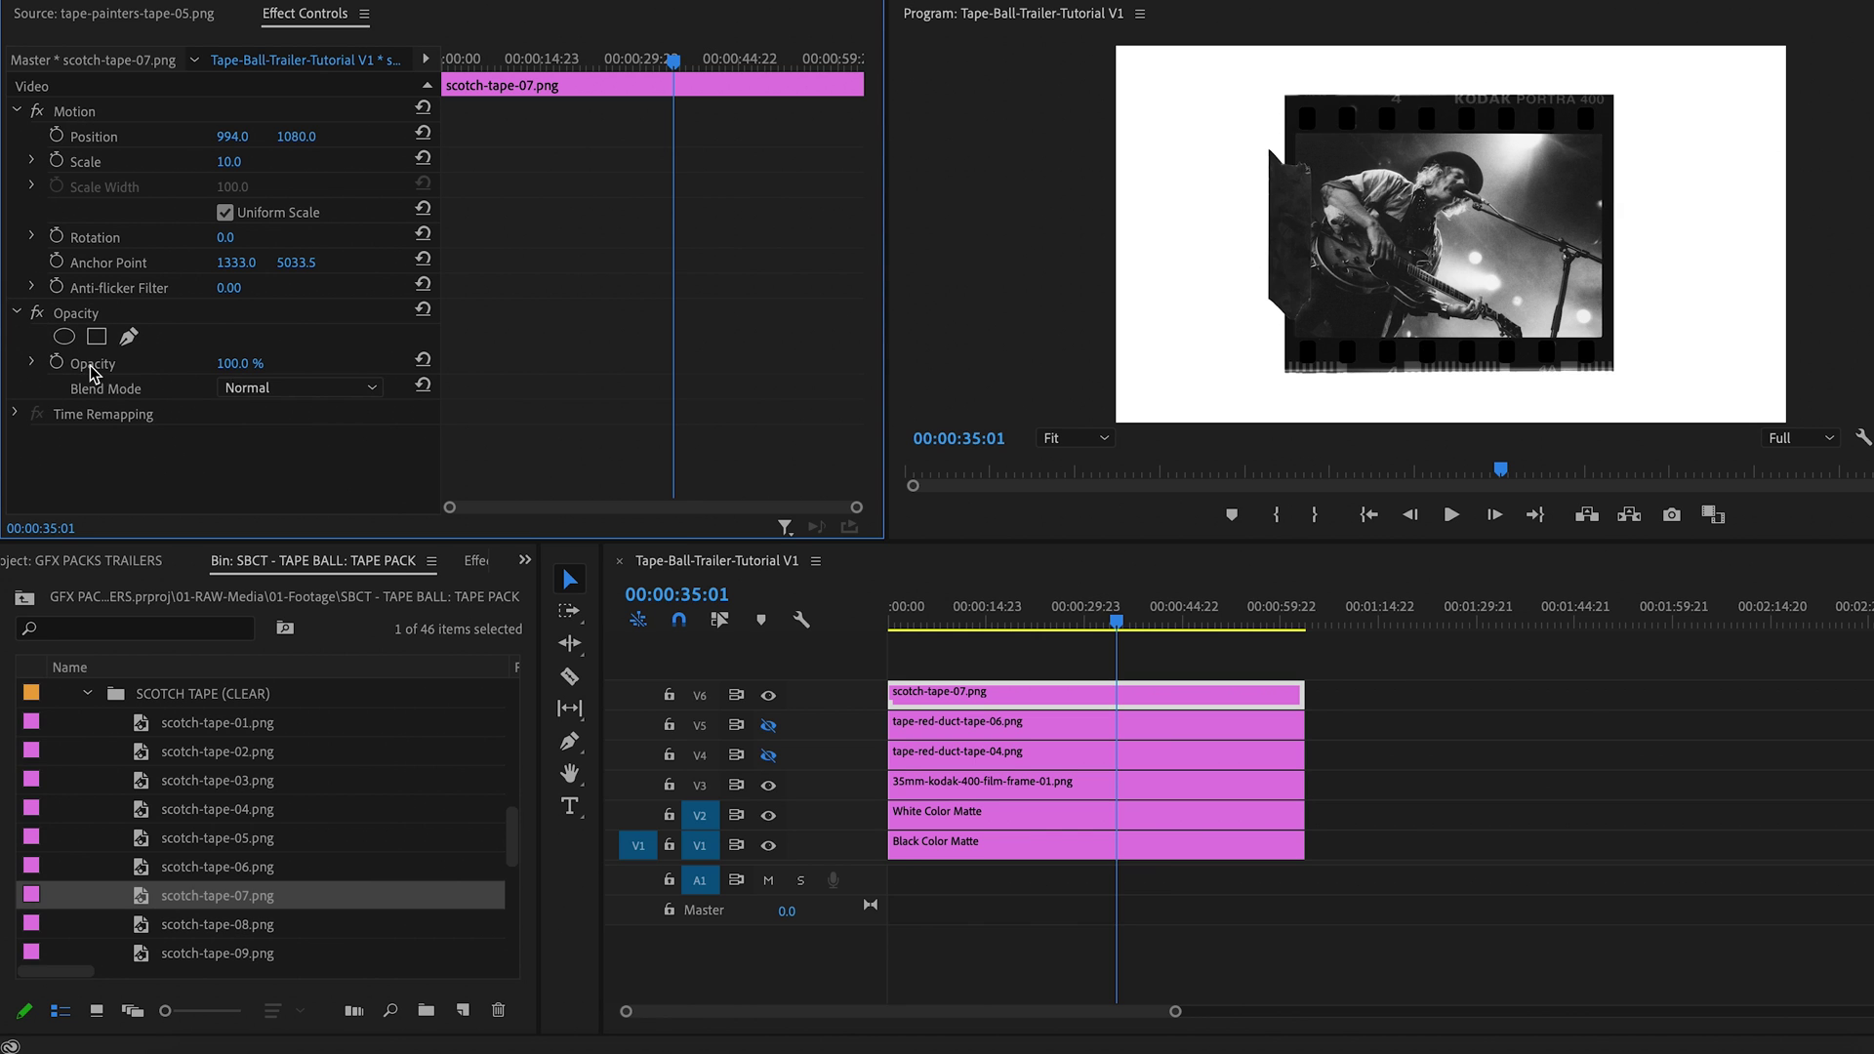
{"action": "left_click", "coordinate": [258, 391]}
{"action": "left_click", "coordinate": [273, 636]}
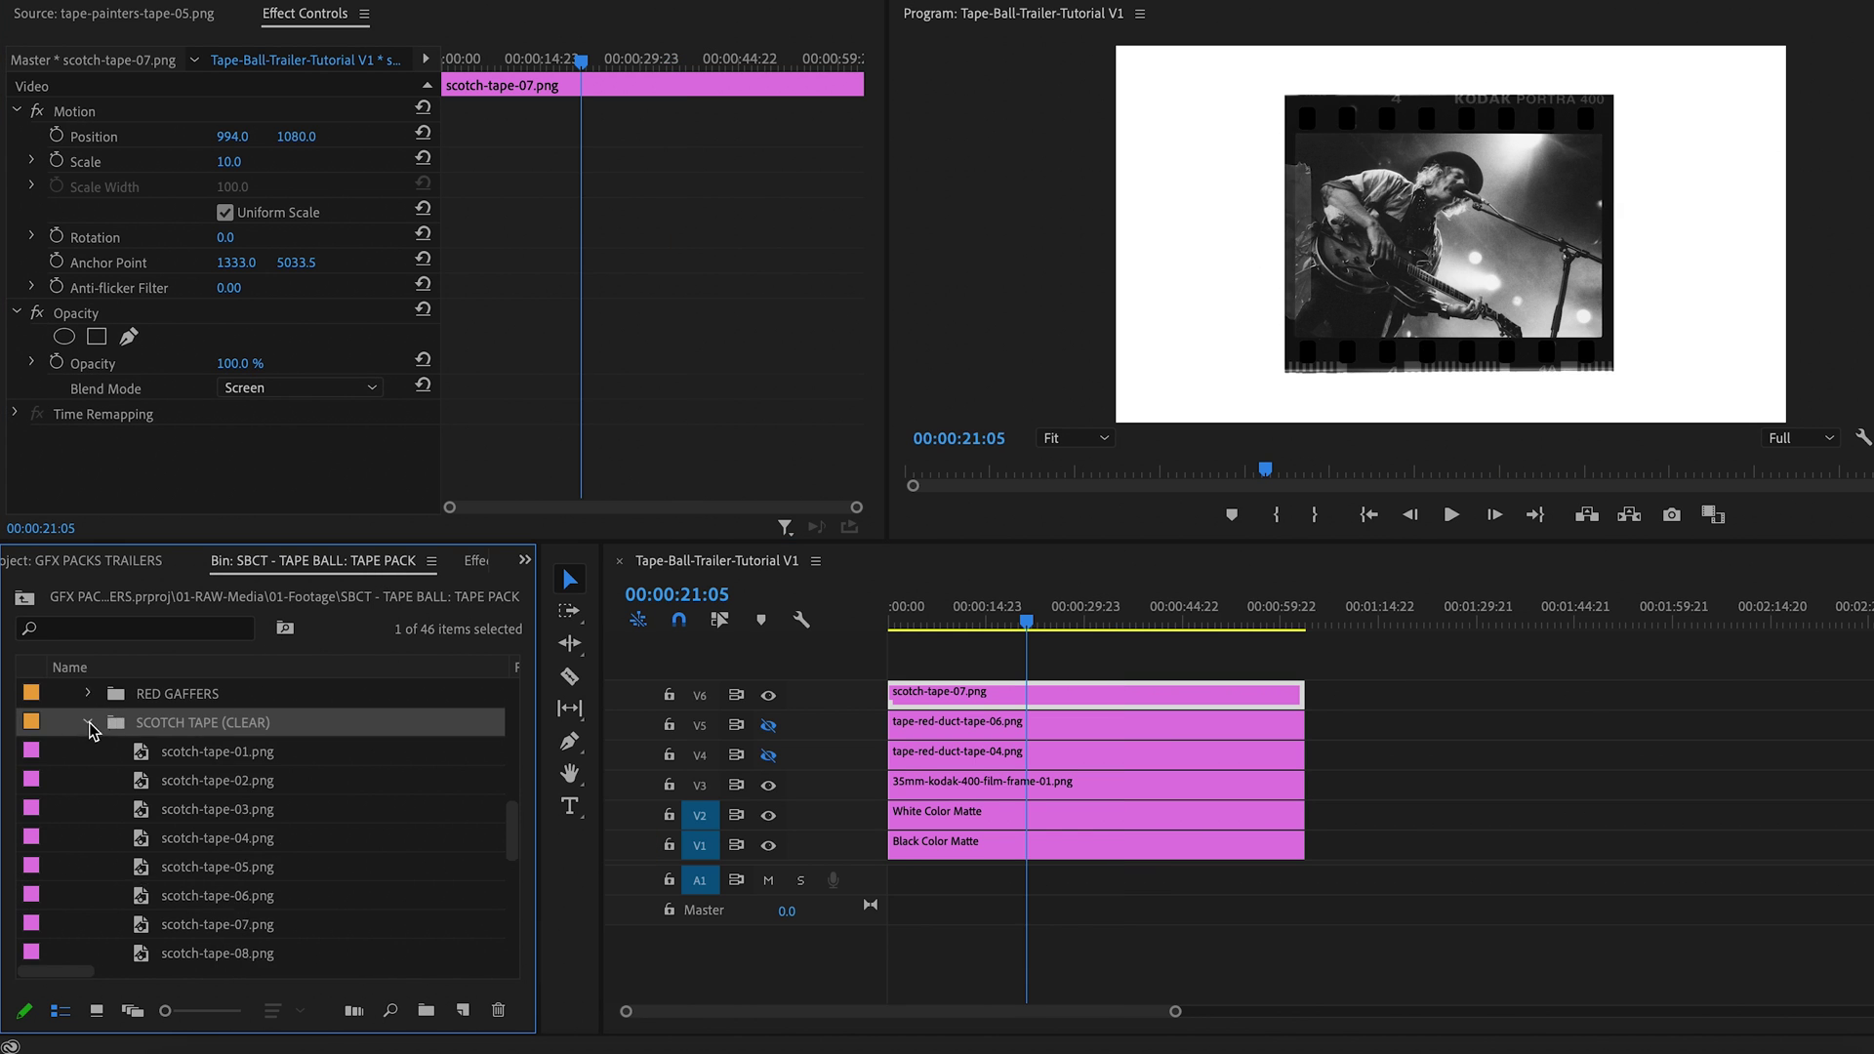
Place scotch-tape-matte-07.png from the SCOTCH TAPE (MATTE) bin on track V7, above scotch-tape-07.png.
{"action": "left_click", "coordinate": [88, 723]}
{"action": "left_click", "coordinate": [87, 751]}
{"action": "scroll", "coordinate": [134, 852], "scroll_direction": "down", "scroll_amount": 1}
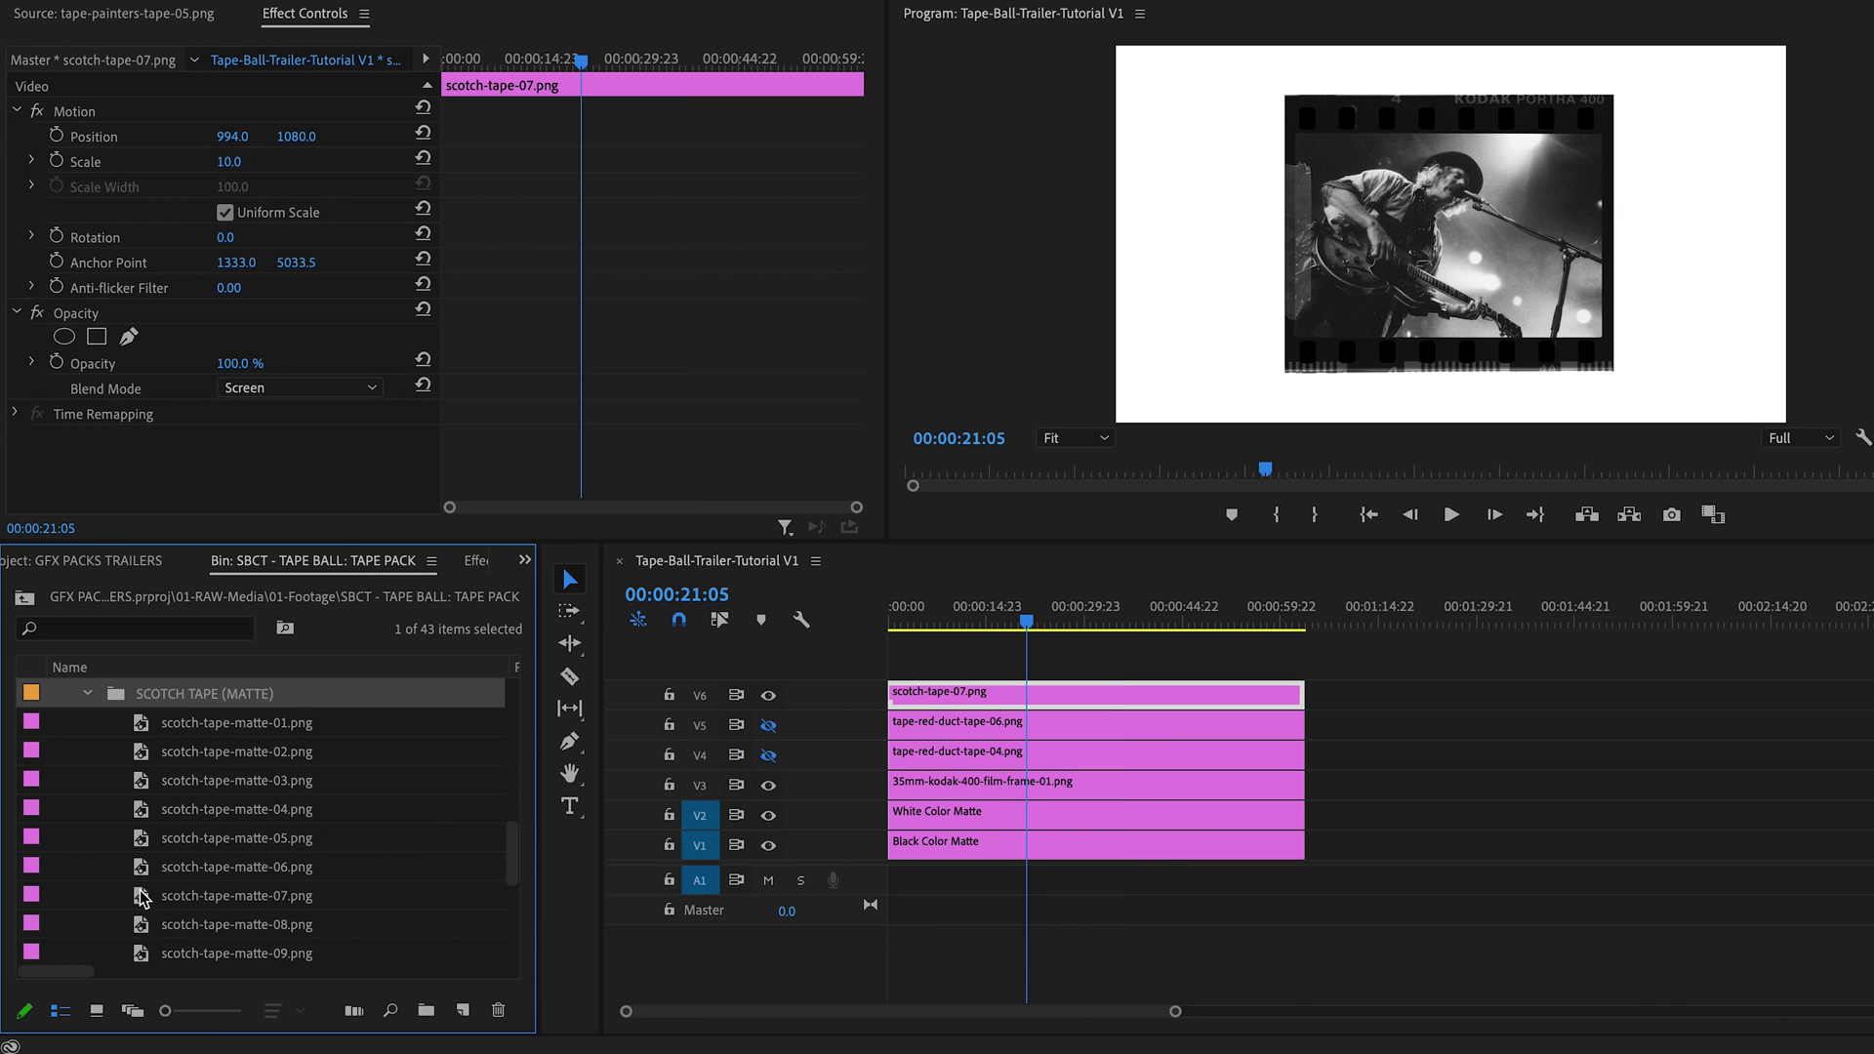
{"action": "left_click_drag", "start_coordinate": [142, 896], "coordinate": [1096, 605]}
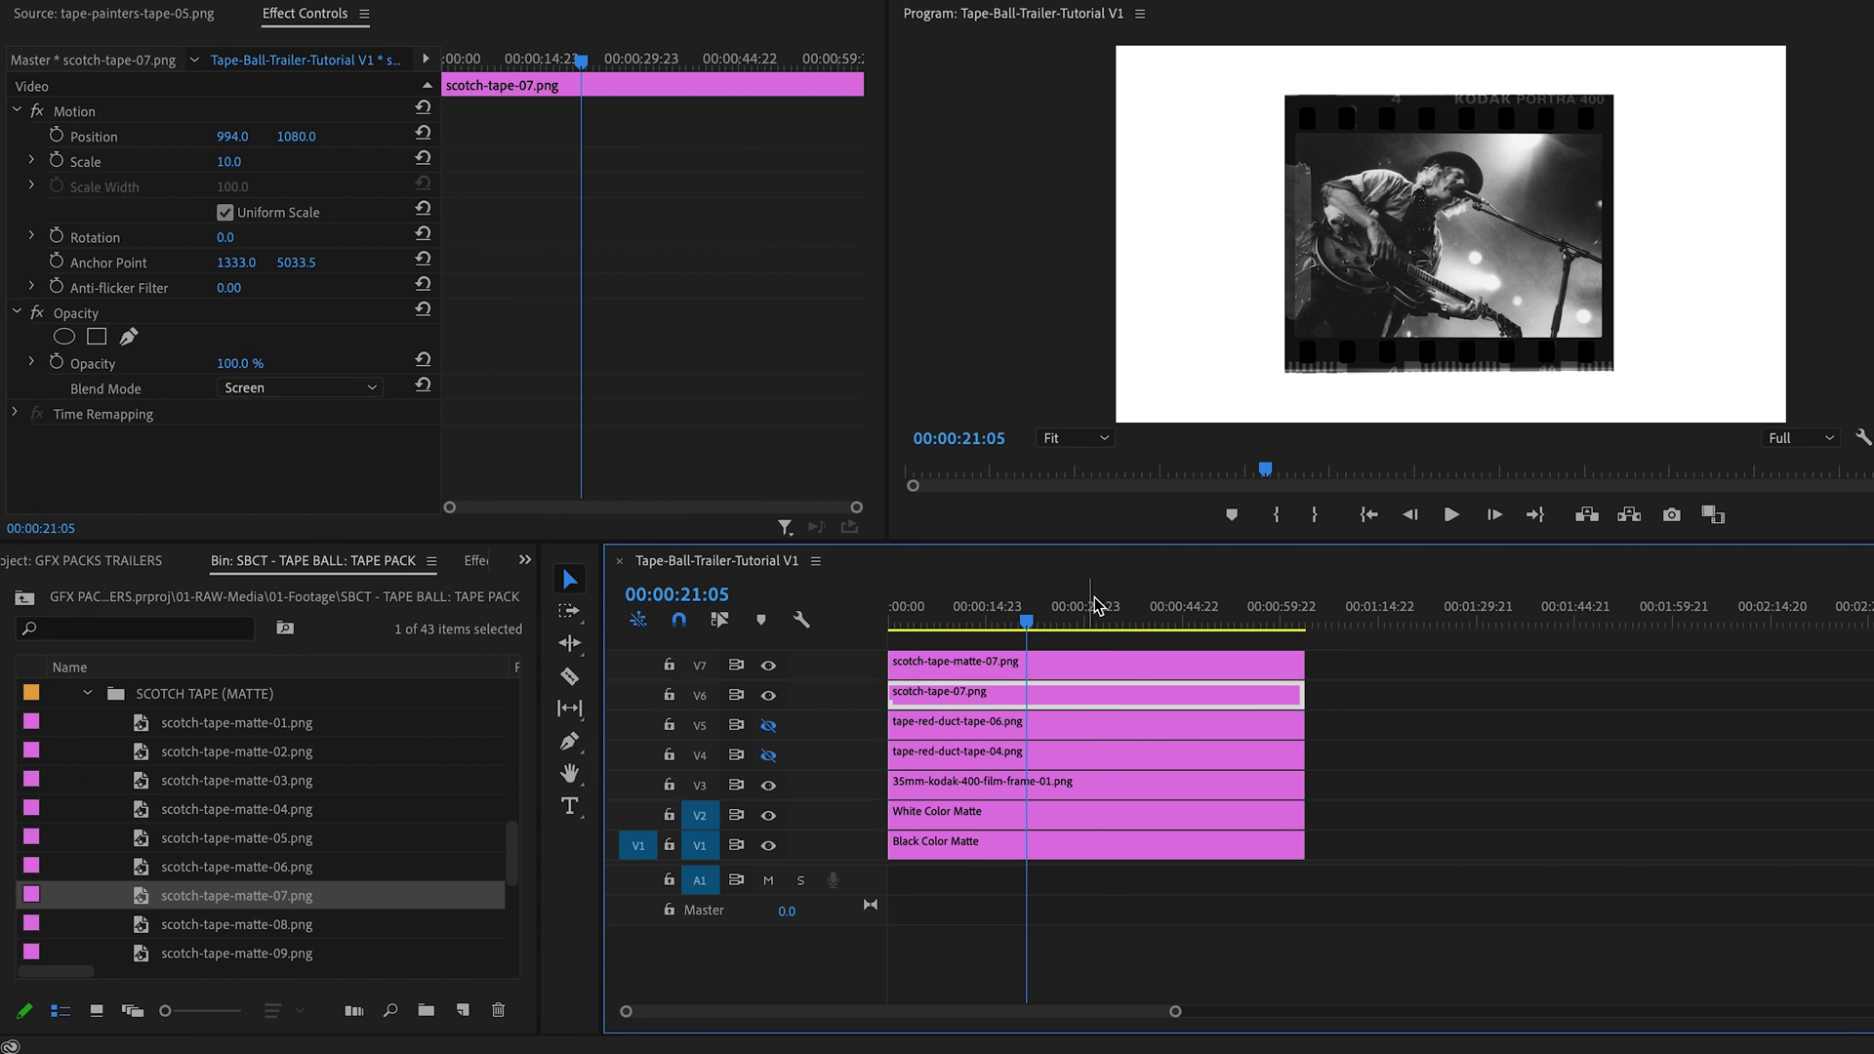
Scale the scotch-tape-matte-07.png clip to 10 and set its blend mode to Screen.
{"action": "left_click", "coordinate": [1104, 607]}
{"action": "left_click", "coordinate": [1087, 661]}
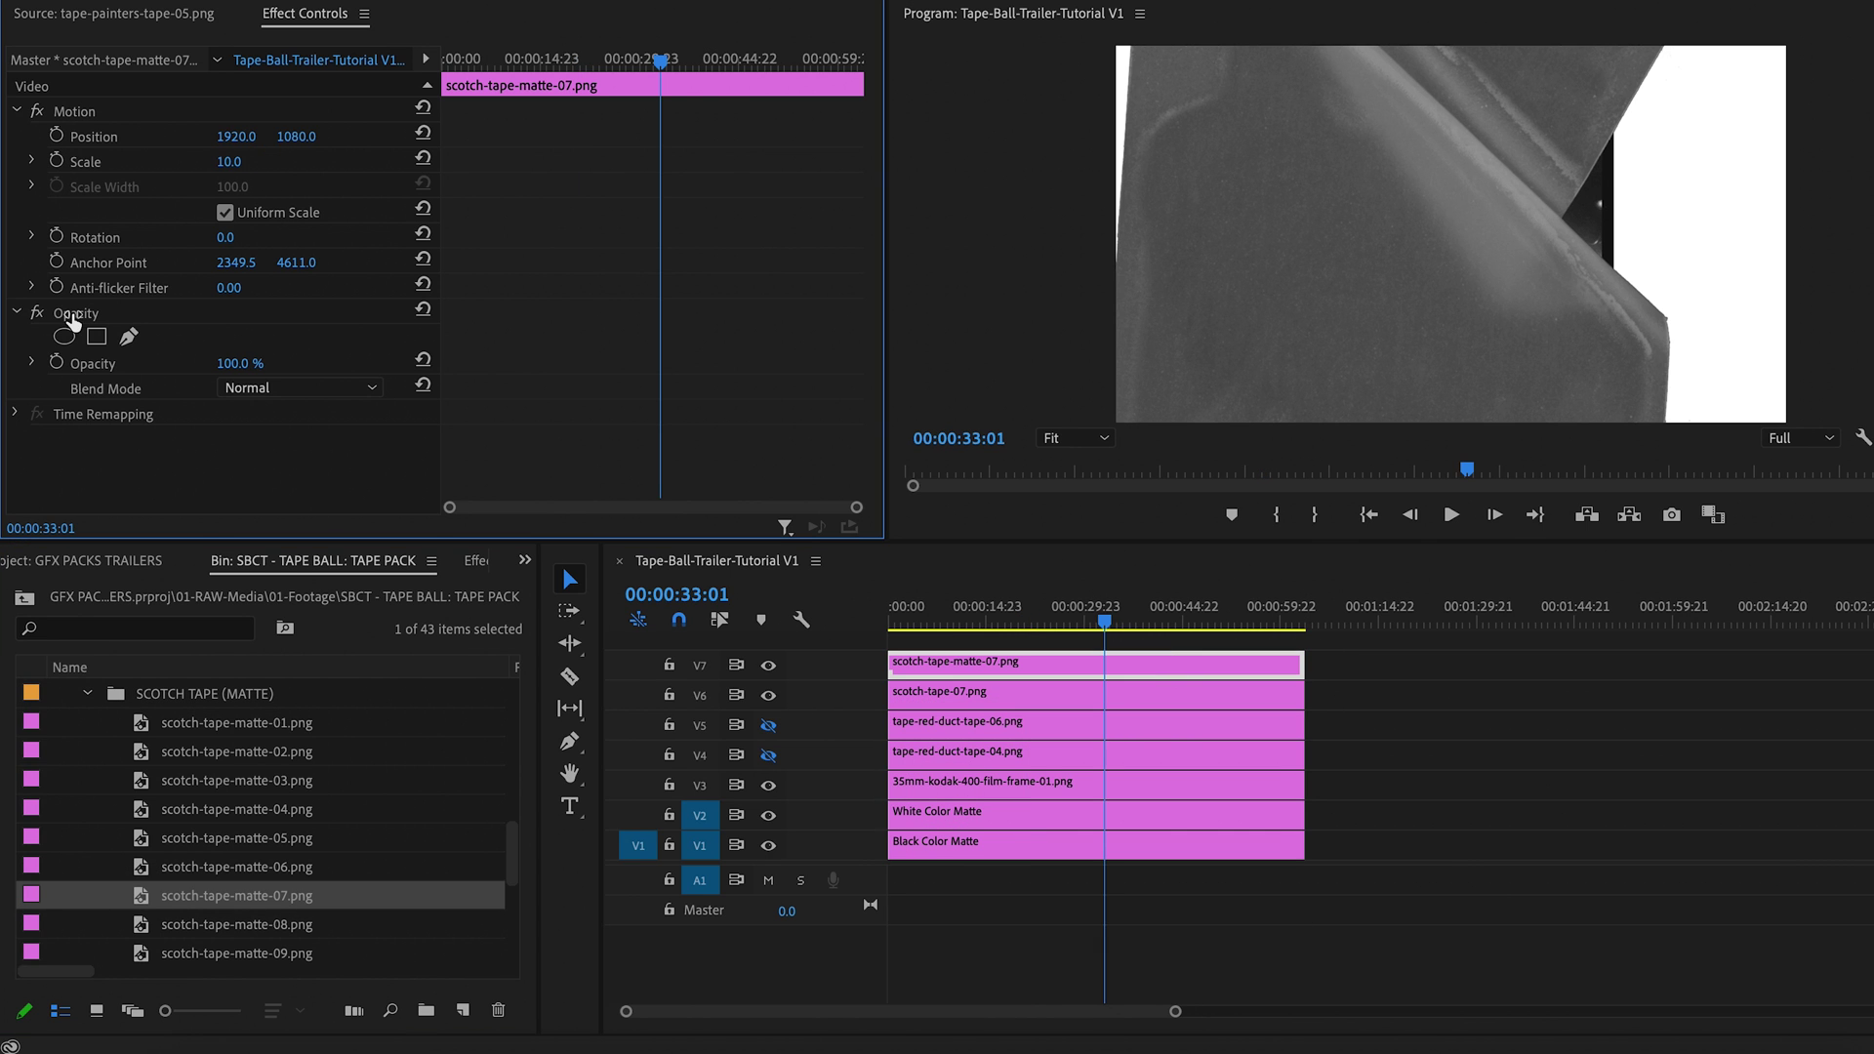
{"action": "left_click", "coordinate": [300, 388]}
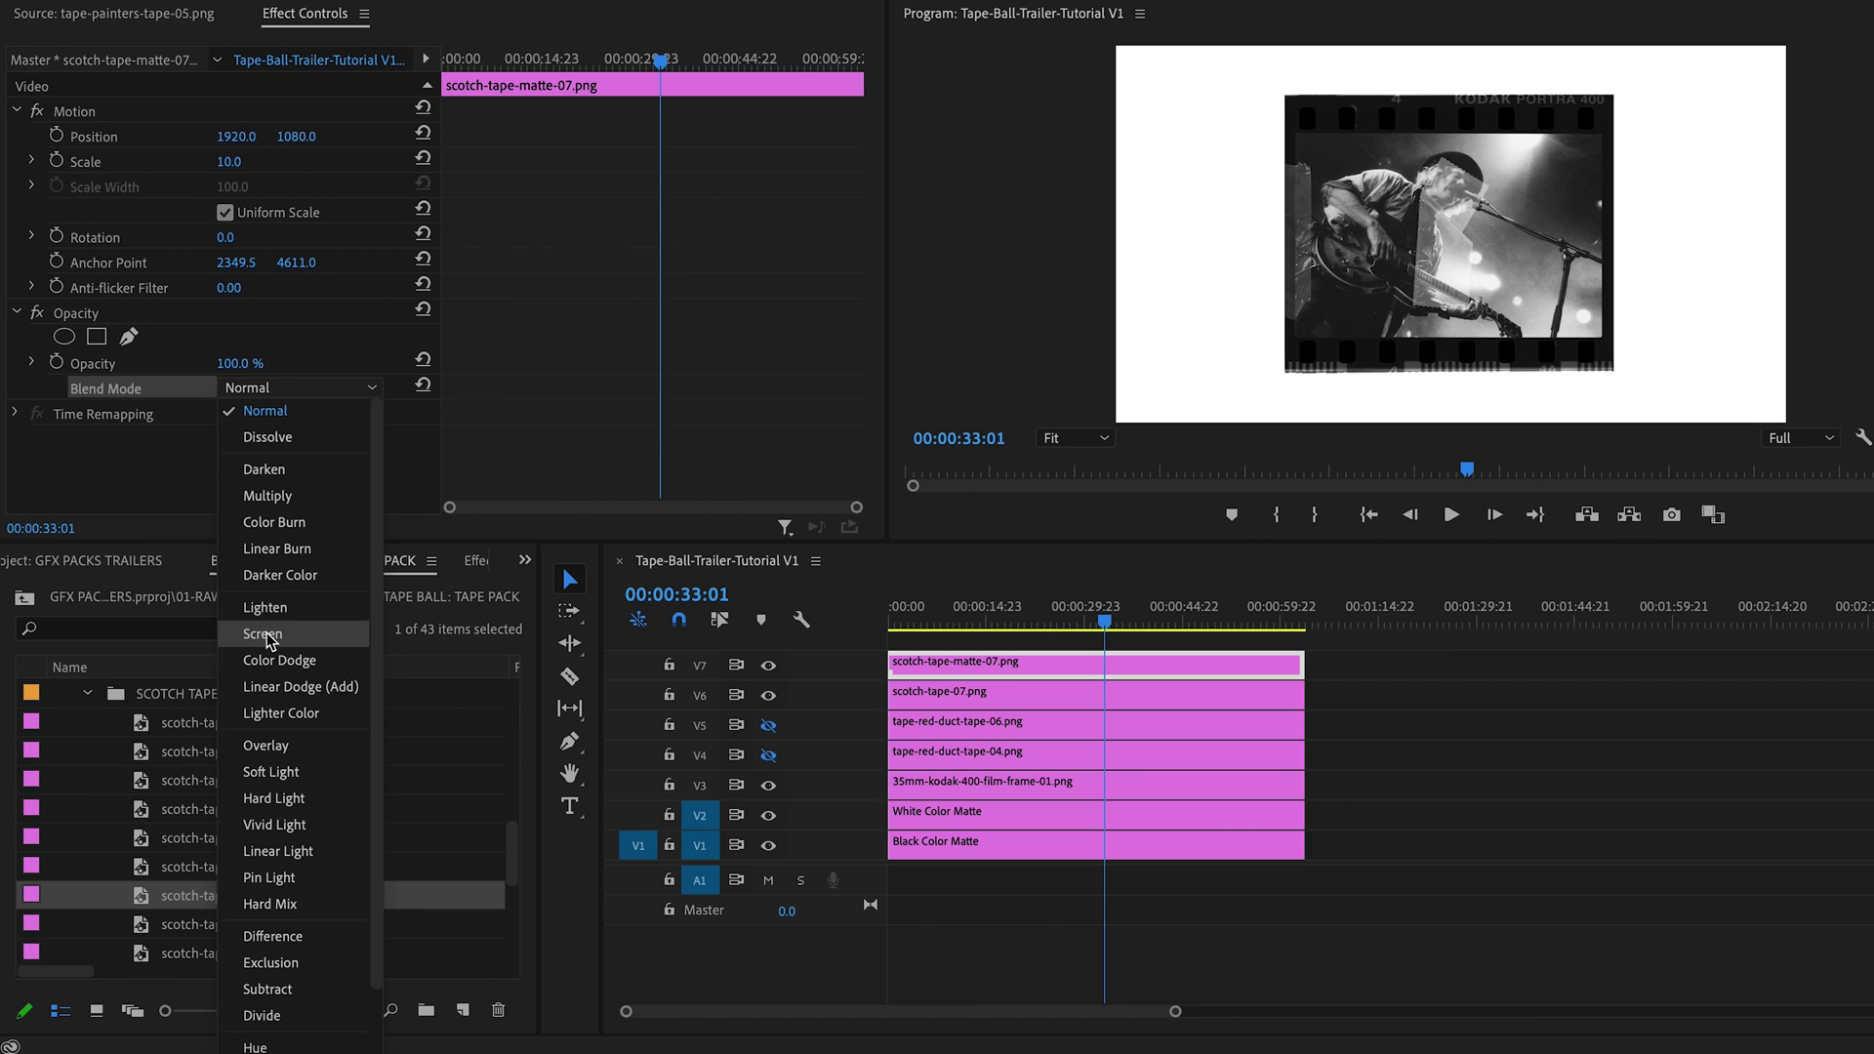
{"action": "left_click", "coordinate": [254, 639]}
Set the horizontal position of scotch-tape-matte-07.png to 2886, over the film frame's right edge, and hide the White Color Matte track V2.
{"action": "left_click_drag", "start_coordinate": [224, 144], "coordinate": [547, 144]}
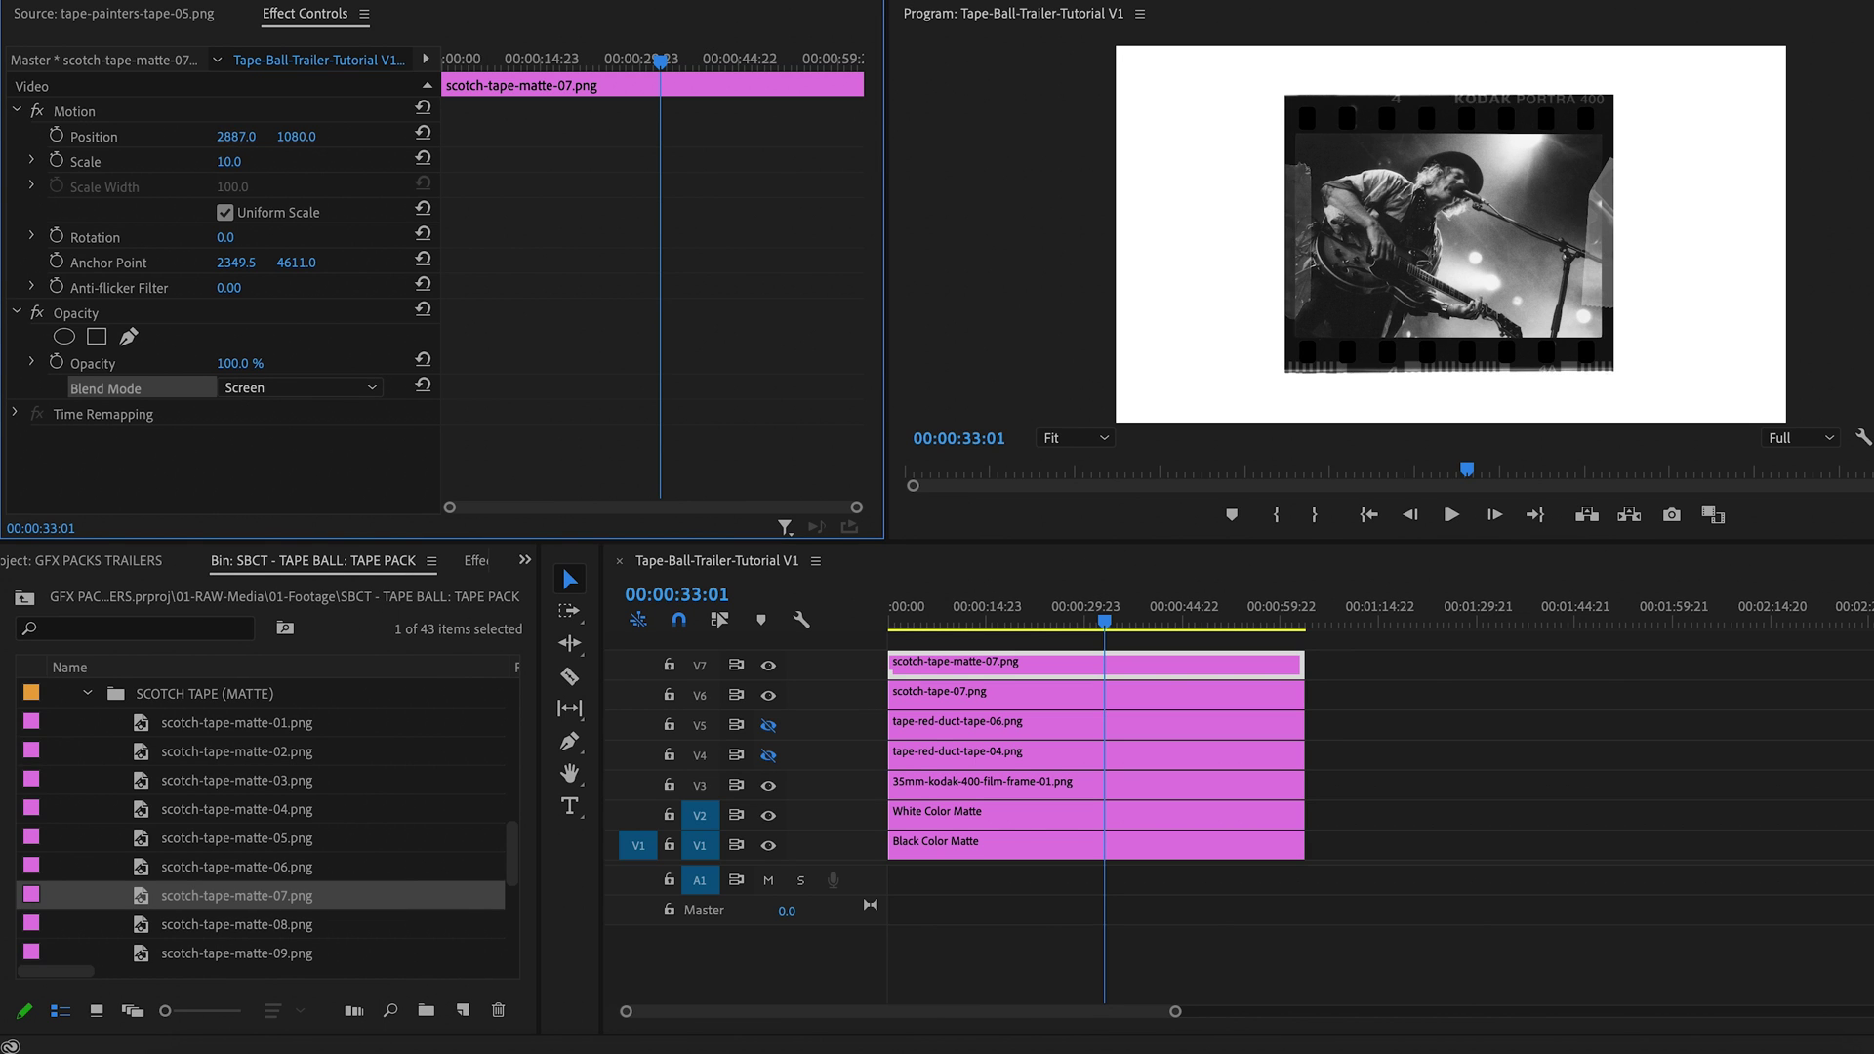
{"action": "left_click", "coordinate": [770, 818]}
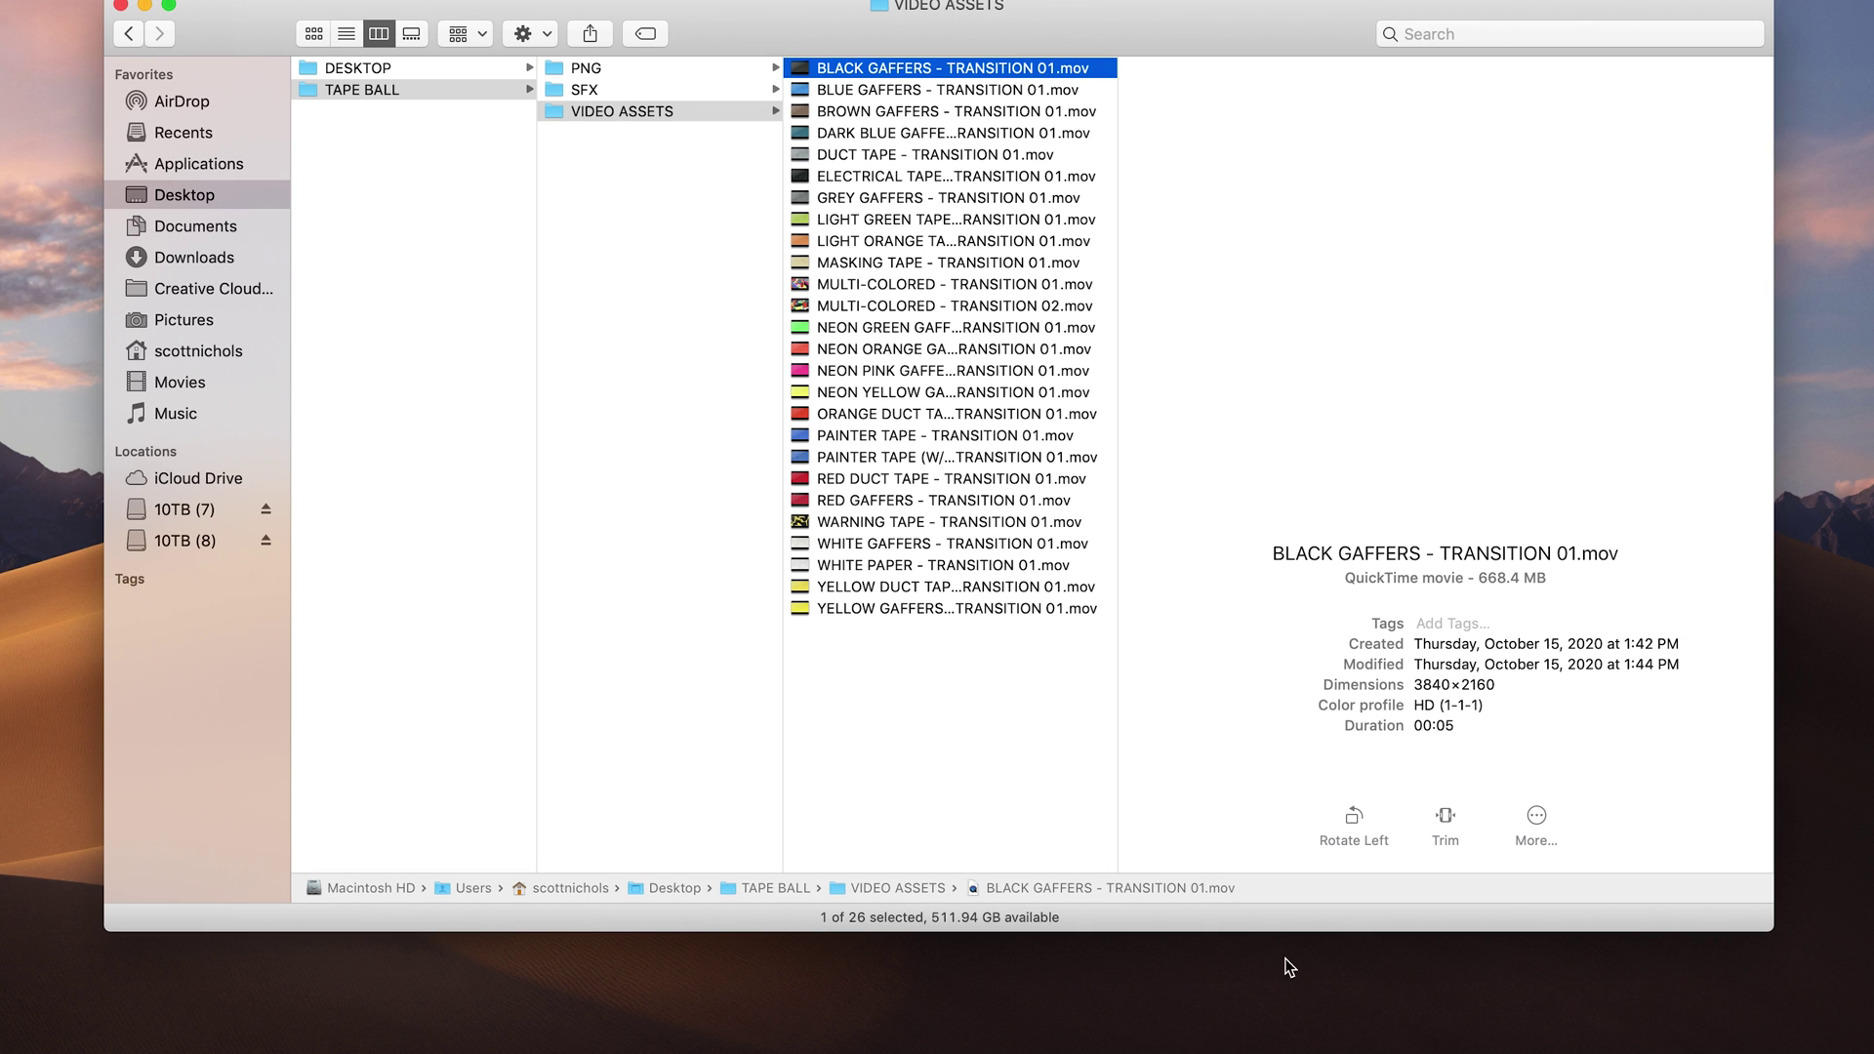
Bring up Photoshop, open the TAPE BALL pack's PNG > SCOTCH TAPE (CLEAR) folder in Finder, and shrink the Finder window to expose the canvas.
{"action": "left_click", "coordinate": [1436, 1053]}
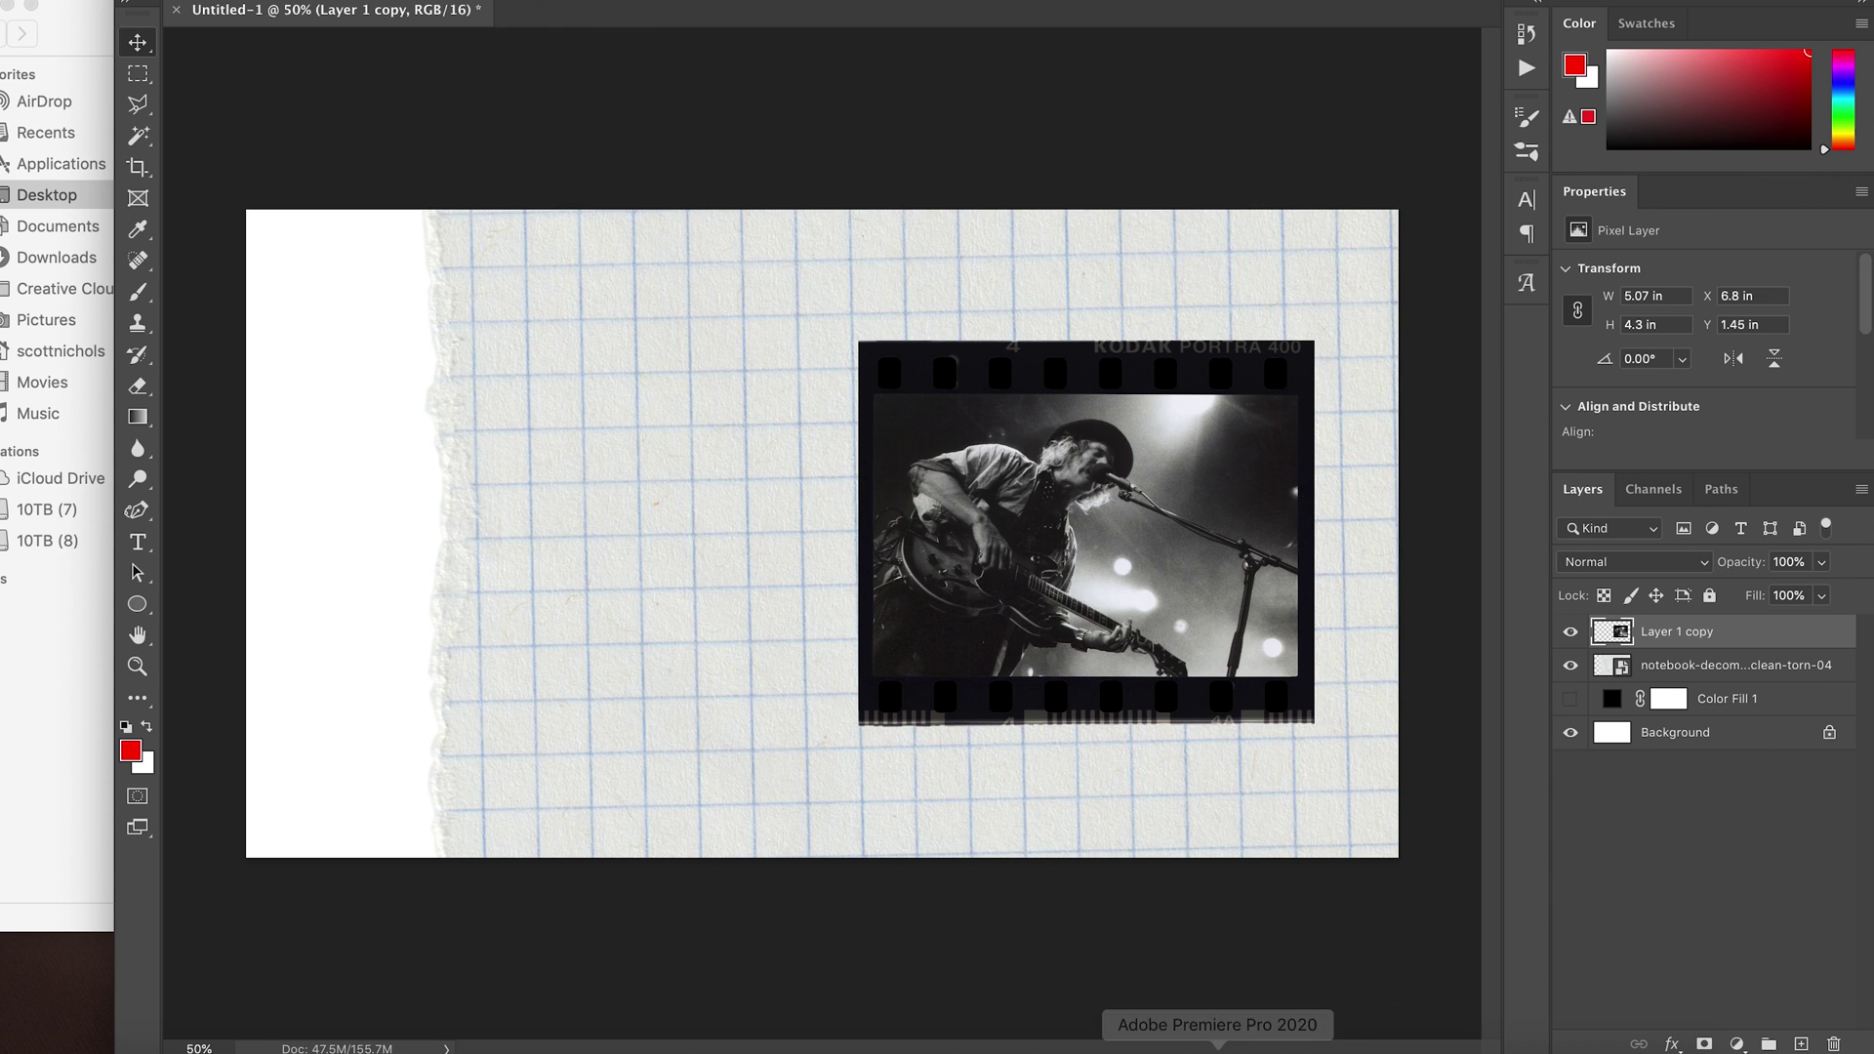
{"action": "left_click", "coordinate": [206, 18]}
{"action": "left_click", "coordinate": [466, 72]}
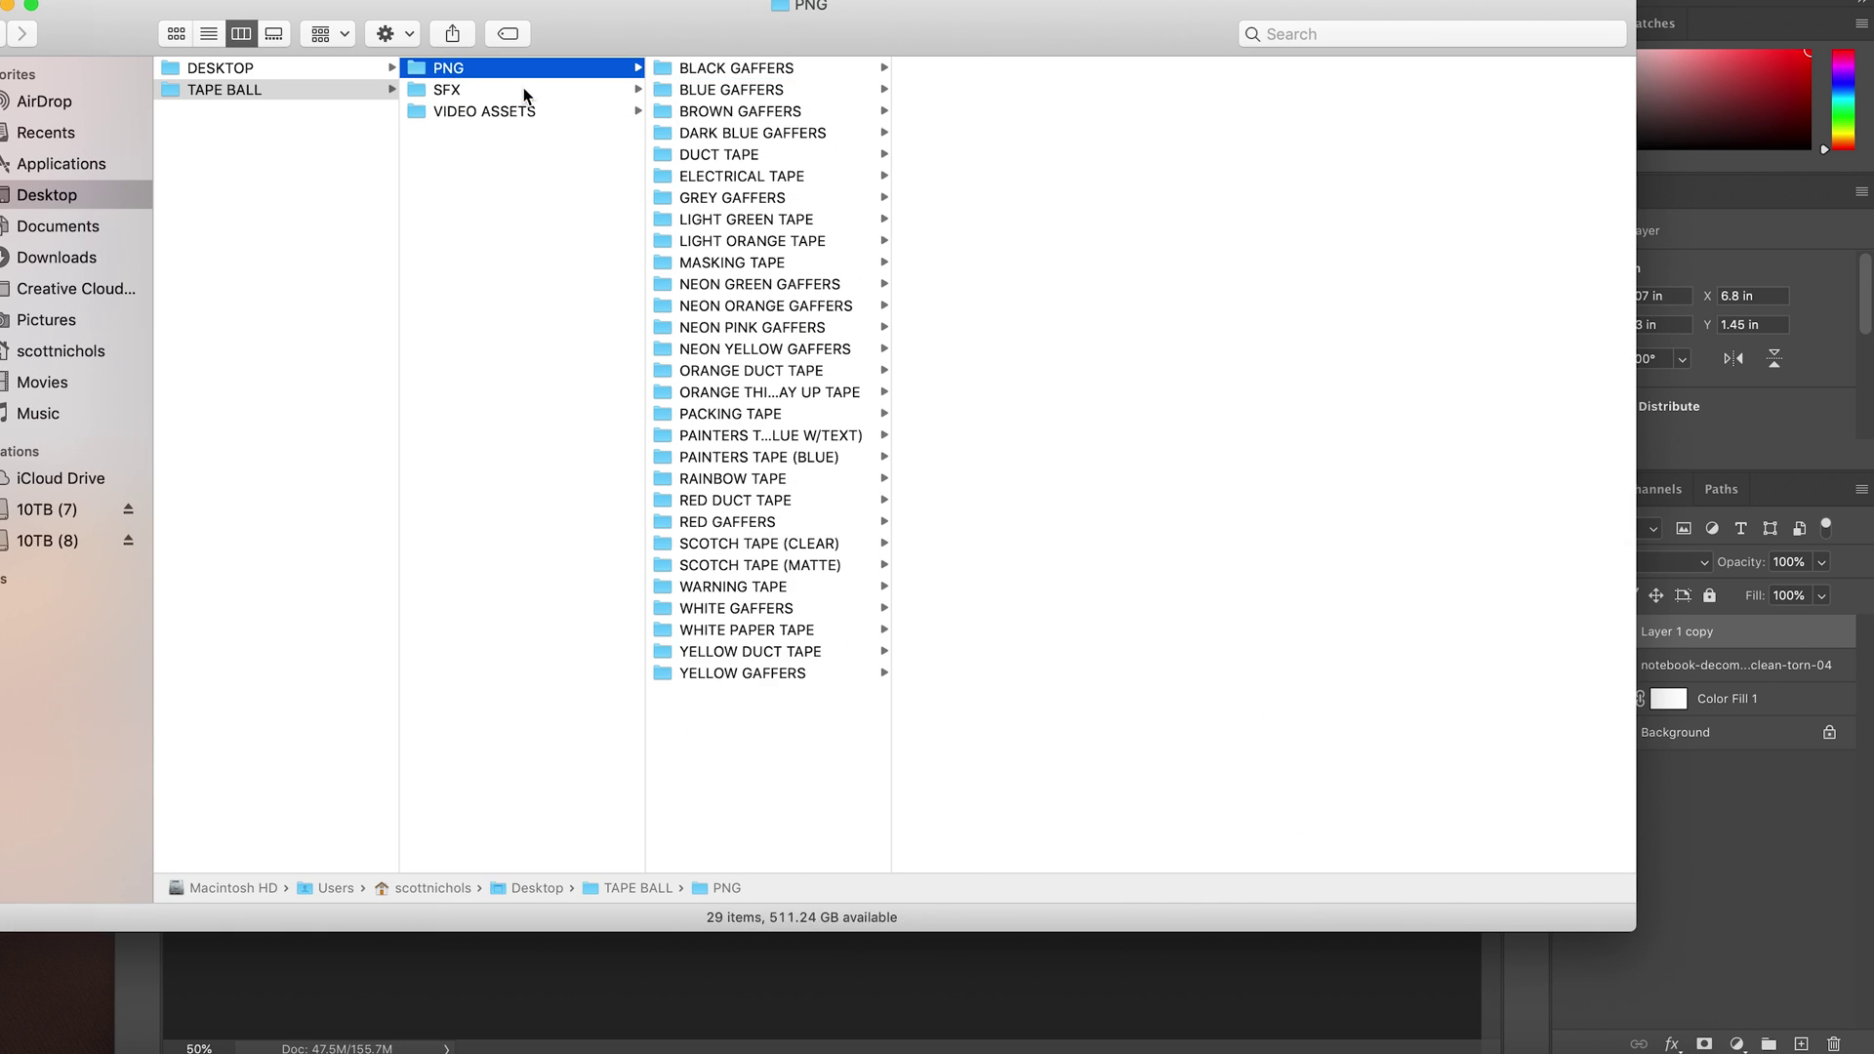
{"action": "left_click_drag", "start_coordinate": [626, 22], "coordinate": [587, 1]}
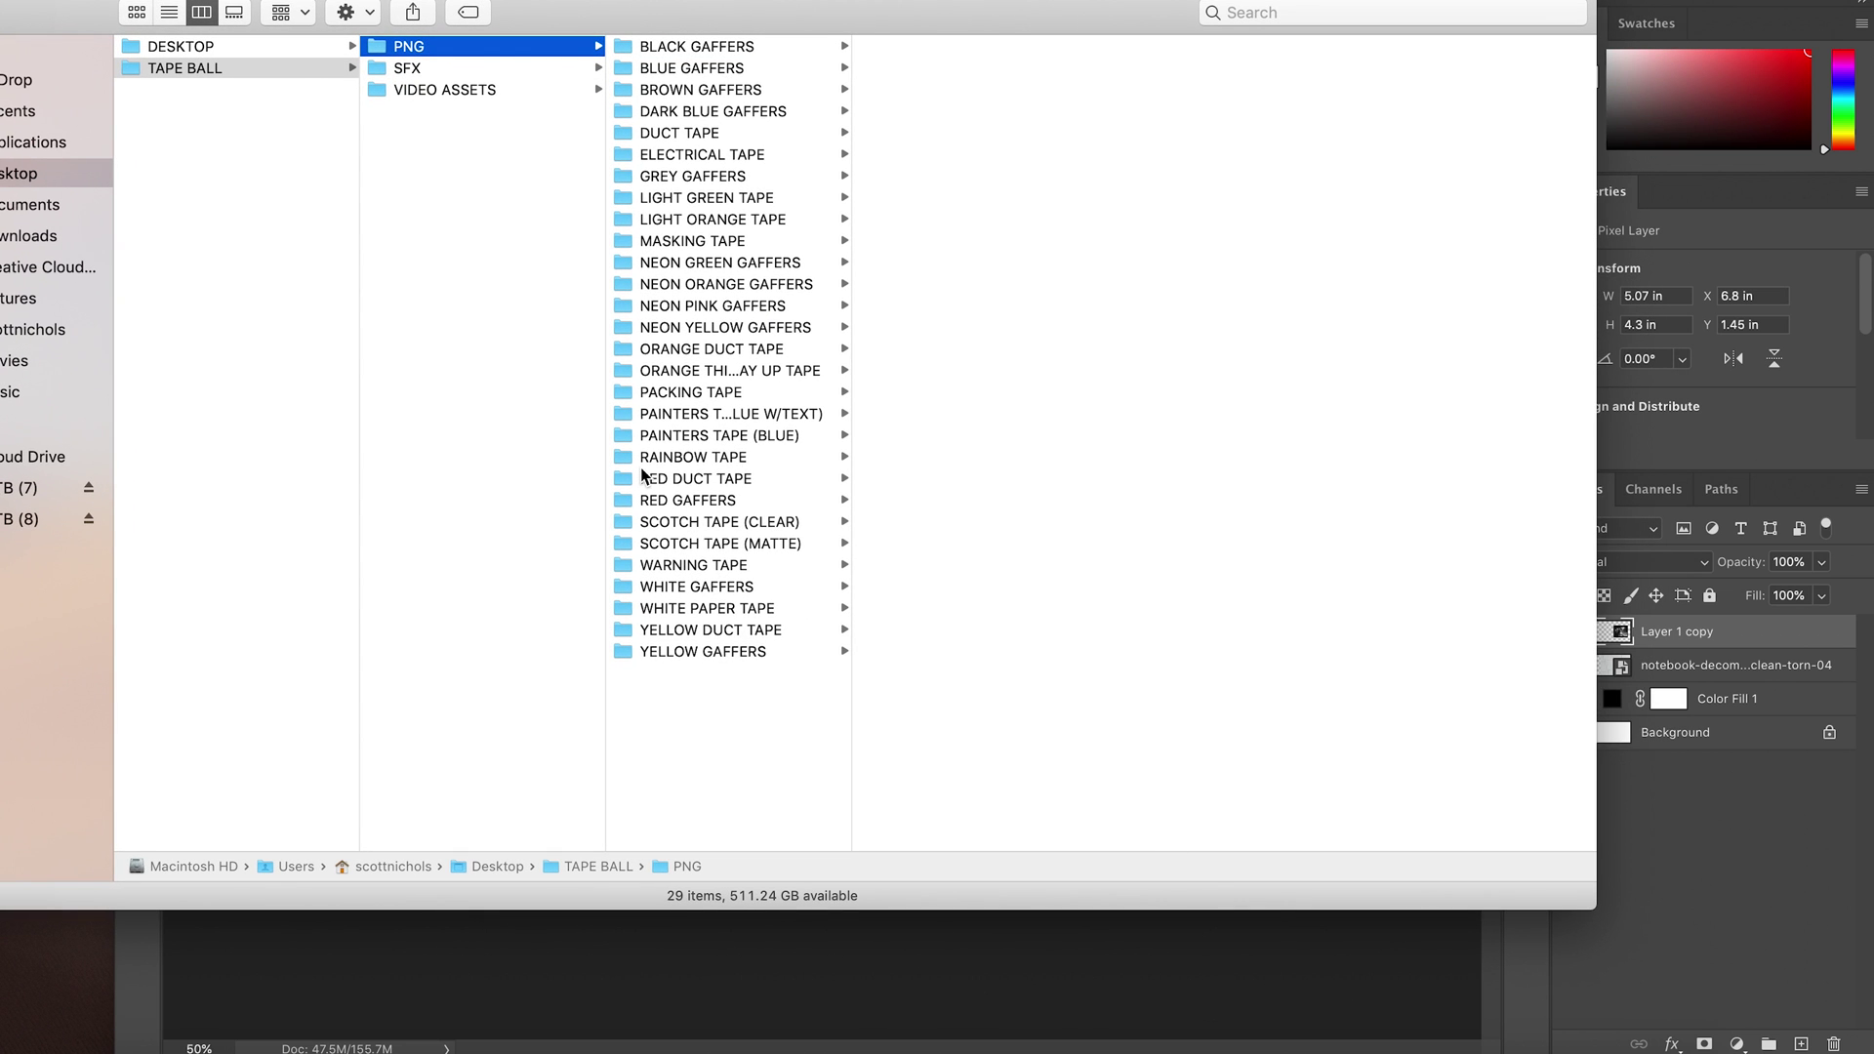
{"action": "left_click", "coordinate": [673, 522]}
{"action": "left_click_drag", "start_coordinate": [1590, 906], "coordinate": [1255, 579]}
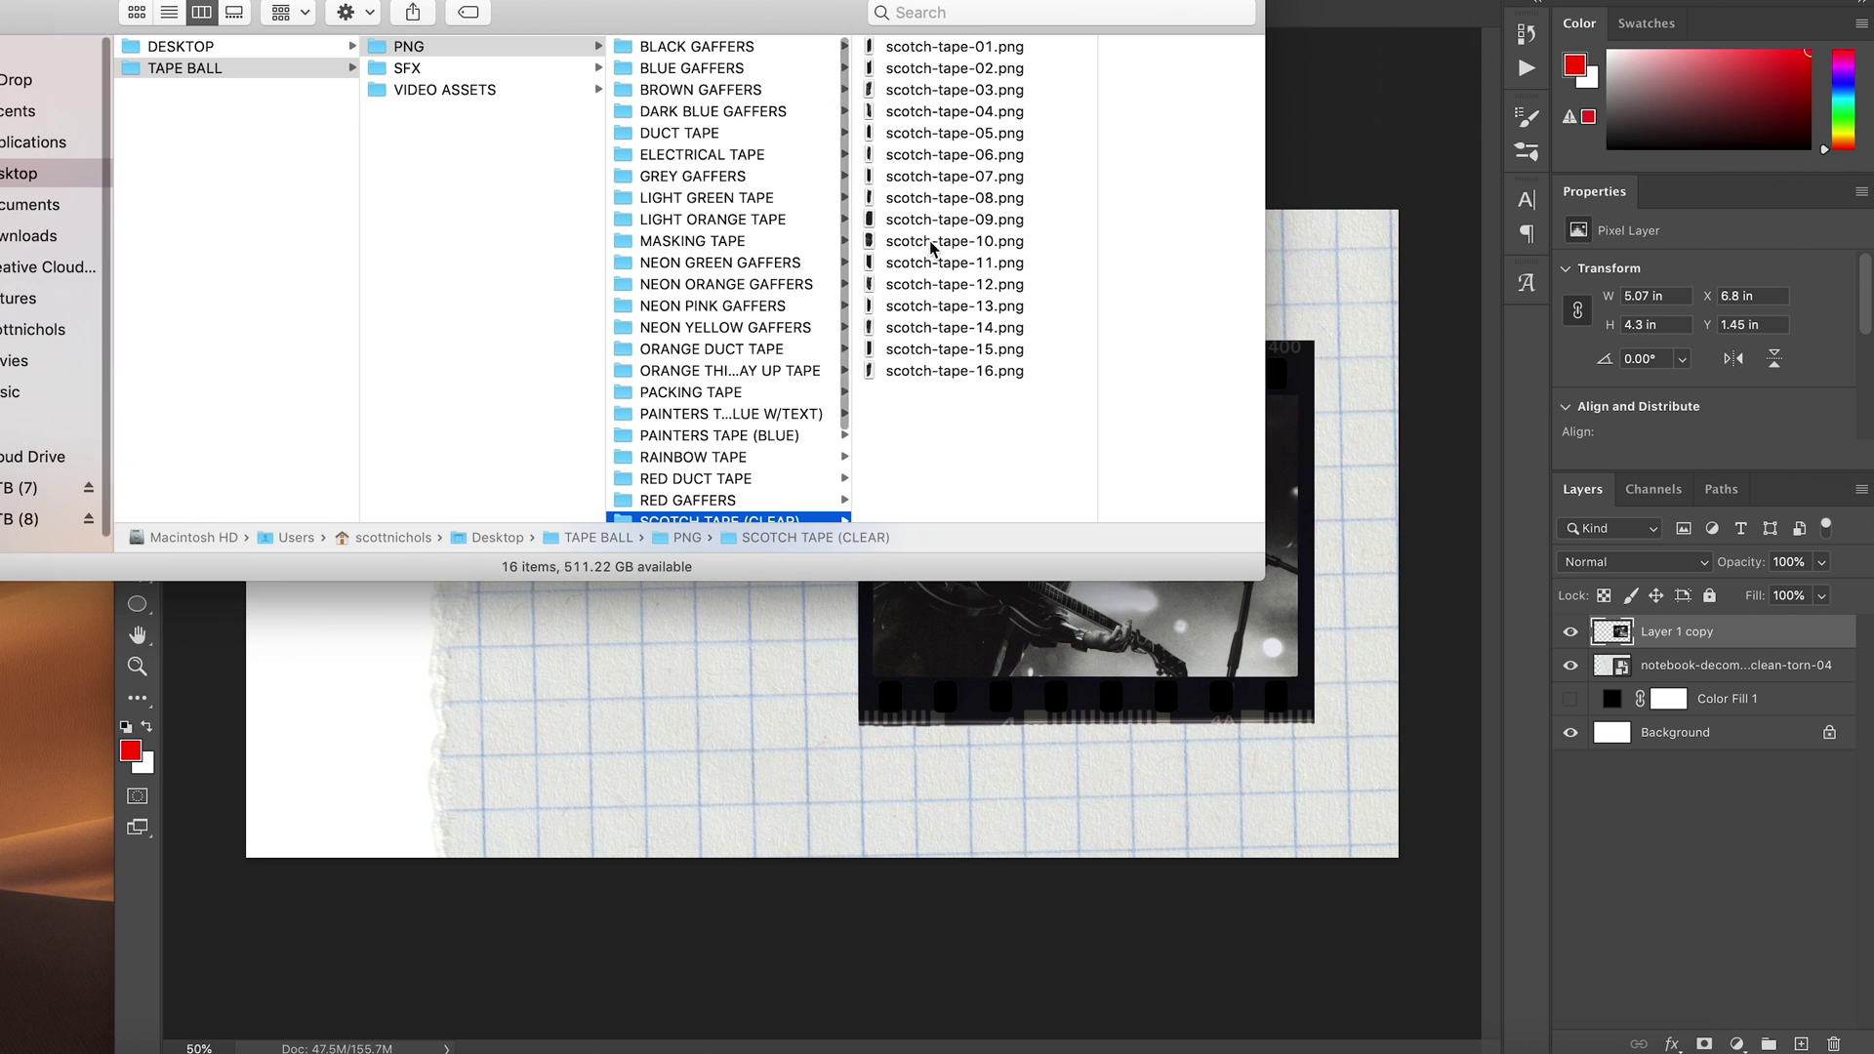
Place scotch-tape-10.png in the Photoshop document, scaled to about 1.51 × 2.84 in over the film frame's left edge, with the Screen blend mode.
{"action": "left_click_drag", "start_coordinate": [935, 244], "coordinate": [863, 769]}
{"action": "left_click_drag", "start_coordinate": [871, 605], "coordinate": [765, 548]}
{"action": "left_click_drag", "start_coordinate": [822, 210], "coordinate": [832, 446]}
{"action": "left_click_drag", "start_coordinate": [825, 386], "coordinate": [836, 419]}
{"action": "key", "text": "Return"}
{"action": "left_click", "coordinate": [1632, 562]}
{"action": "left_click", "coordinate": [1612, 737]}
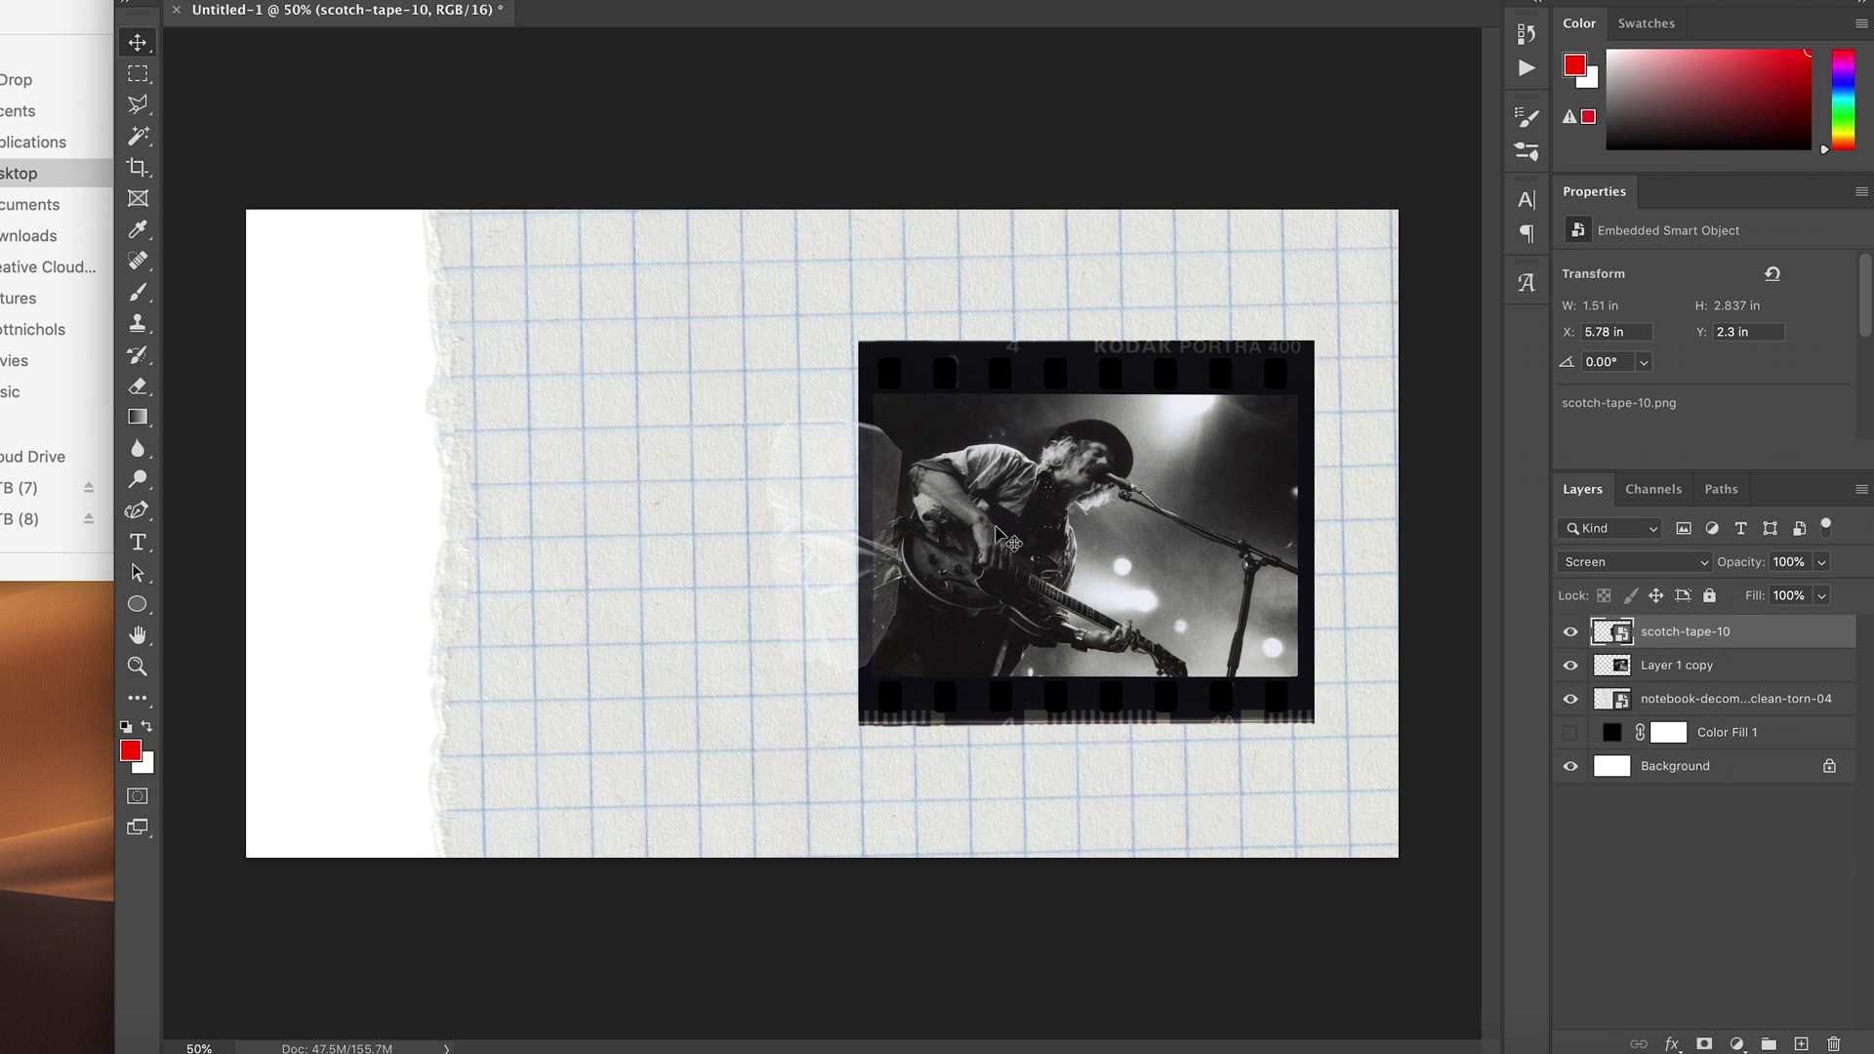
Place tape-grey-gaffers-05.png from the GREY GAFFERS folder in the document, scaled down as a vertical strip over the film frame's right edge.
{"action": "left_click", "coordinate": [82, 47]}
{"action": "scroll", "coordinate": [716, 368], "scroll_direction": "down", "scroll_amount": 3}
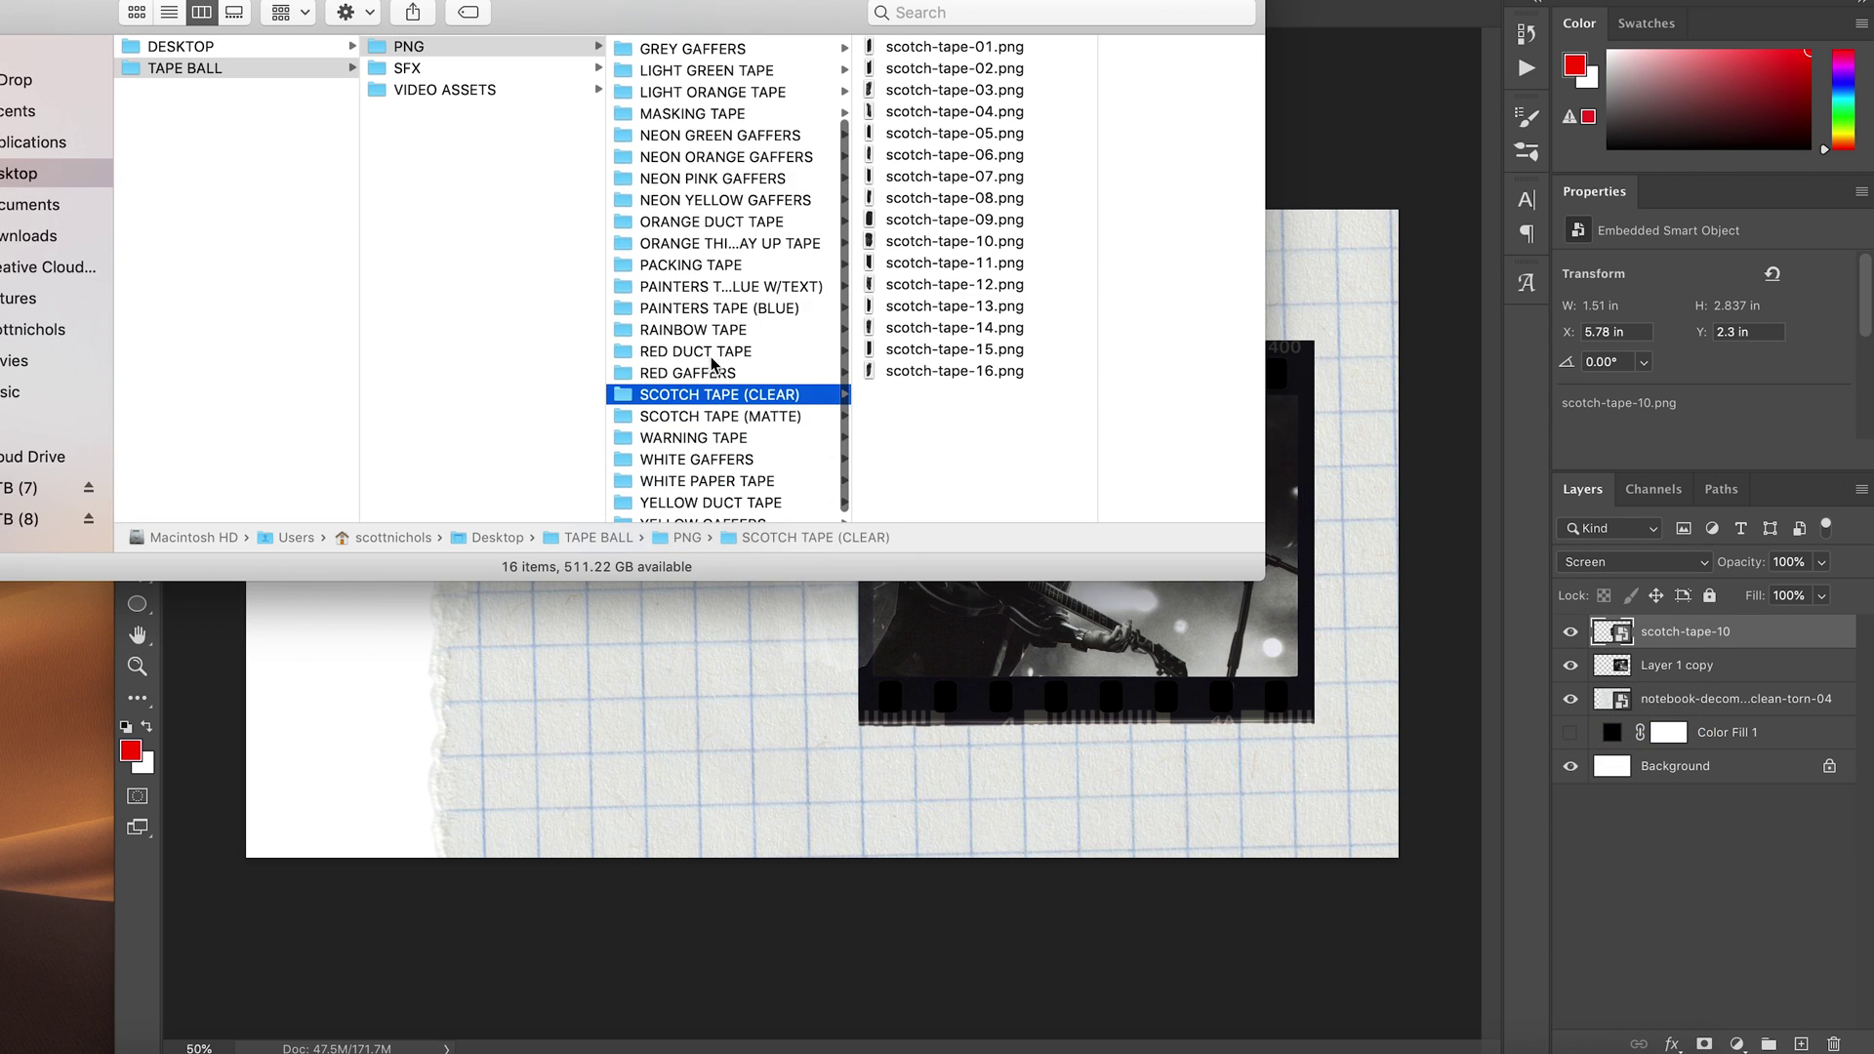
{"action": "scroll", "coordinate": [673, 332], "scroll_direction": "up", "scroll_amount": 3}
{"action": "left_click", "coordinate": [662, 178]}
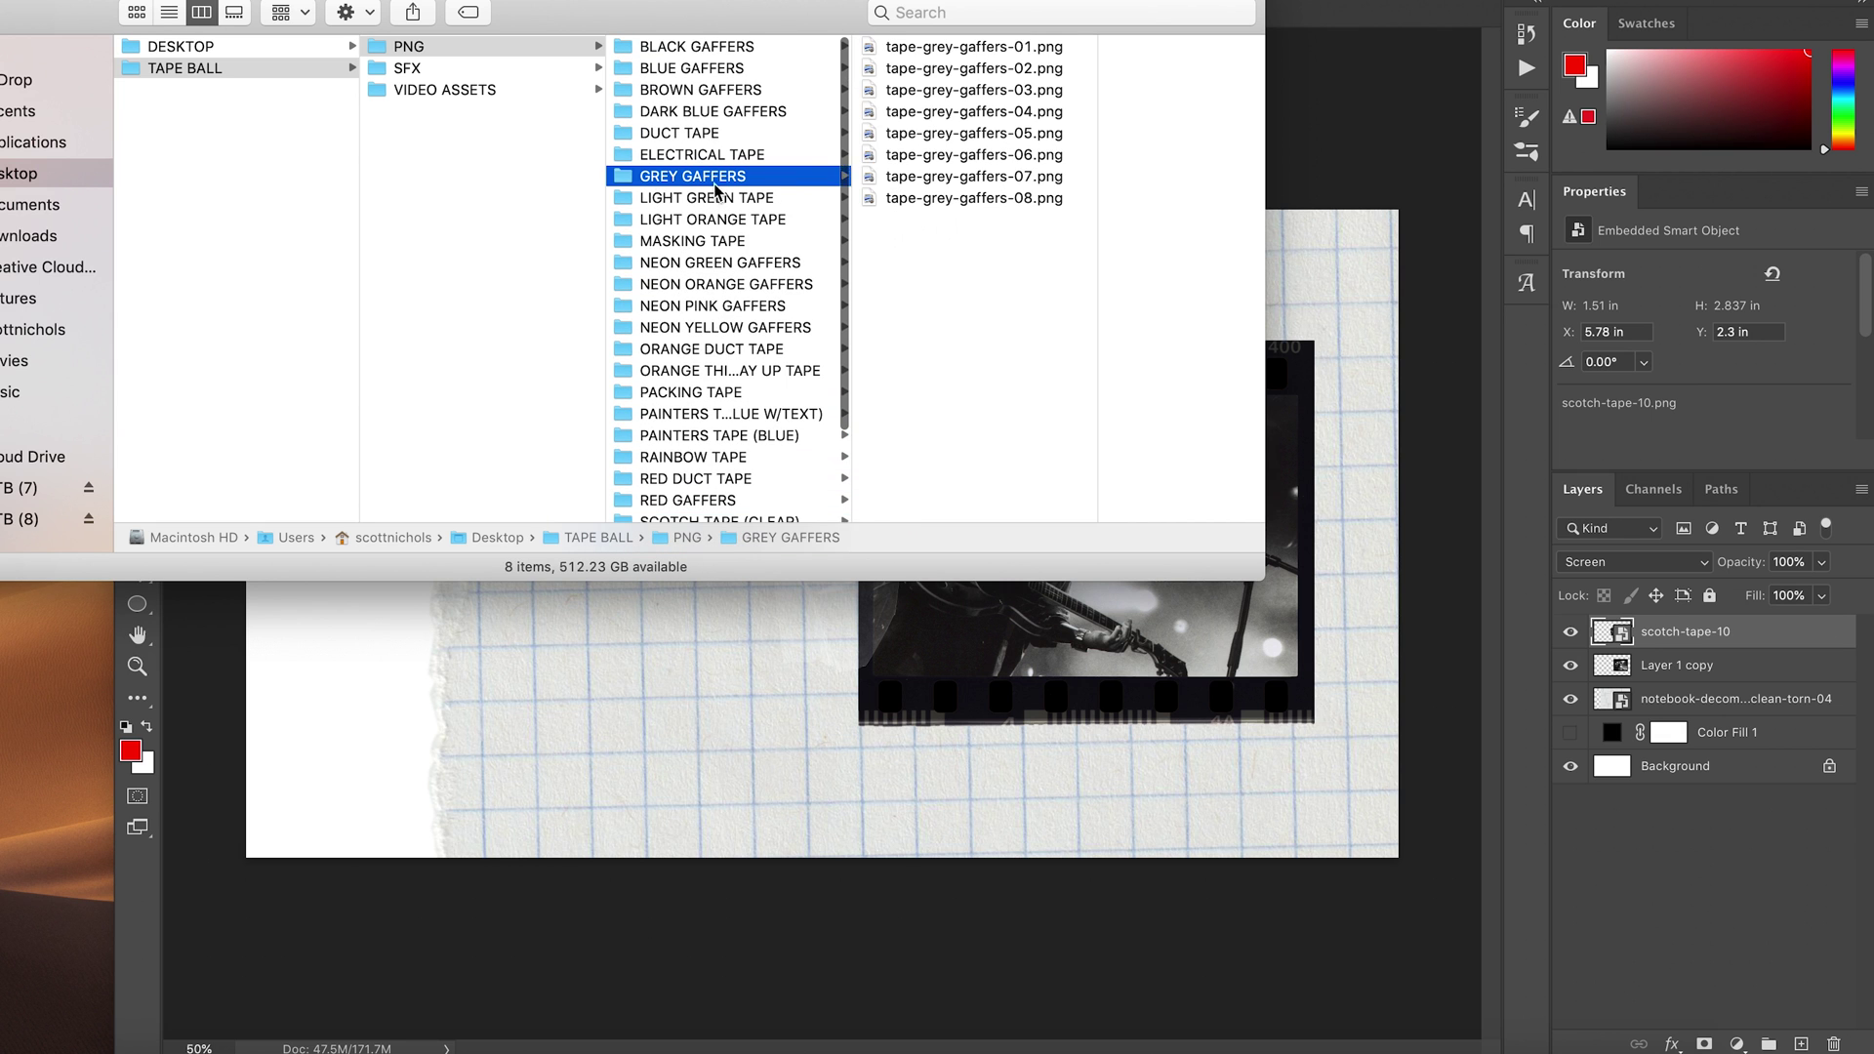
{"action": "left_click_drag", "start_coordinate": [872, 133], "coordinate": [1258, 639]}
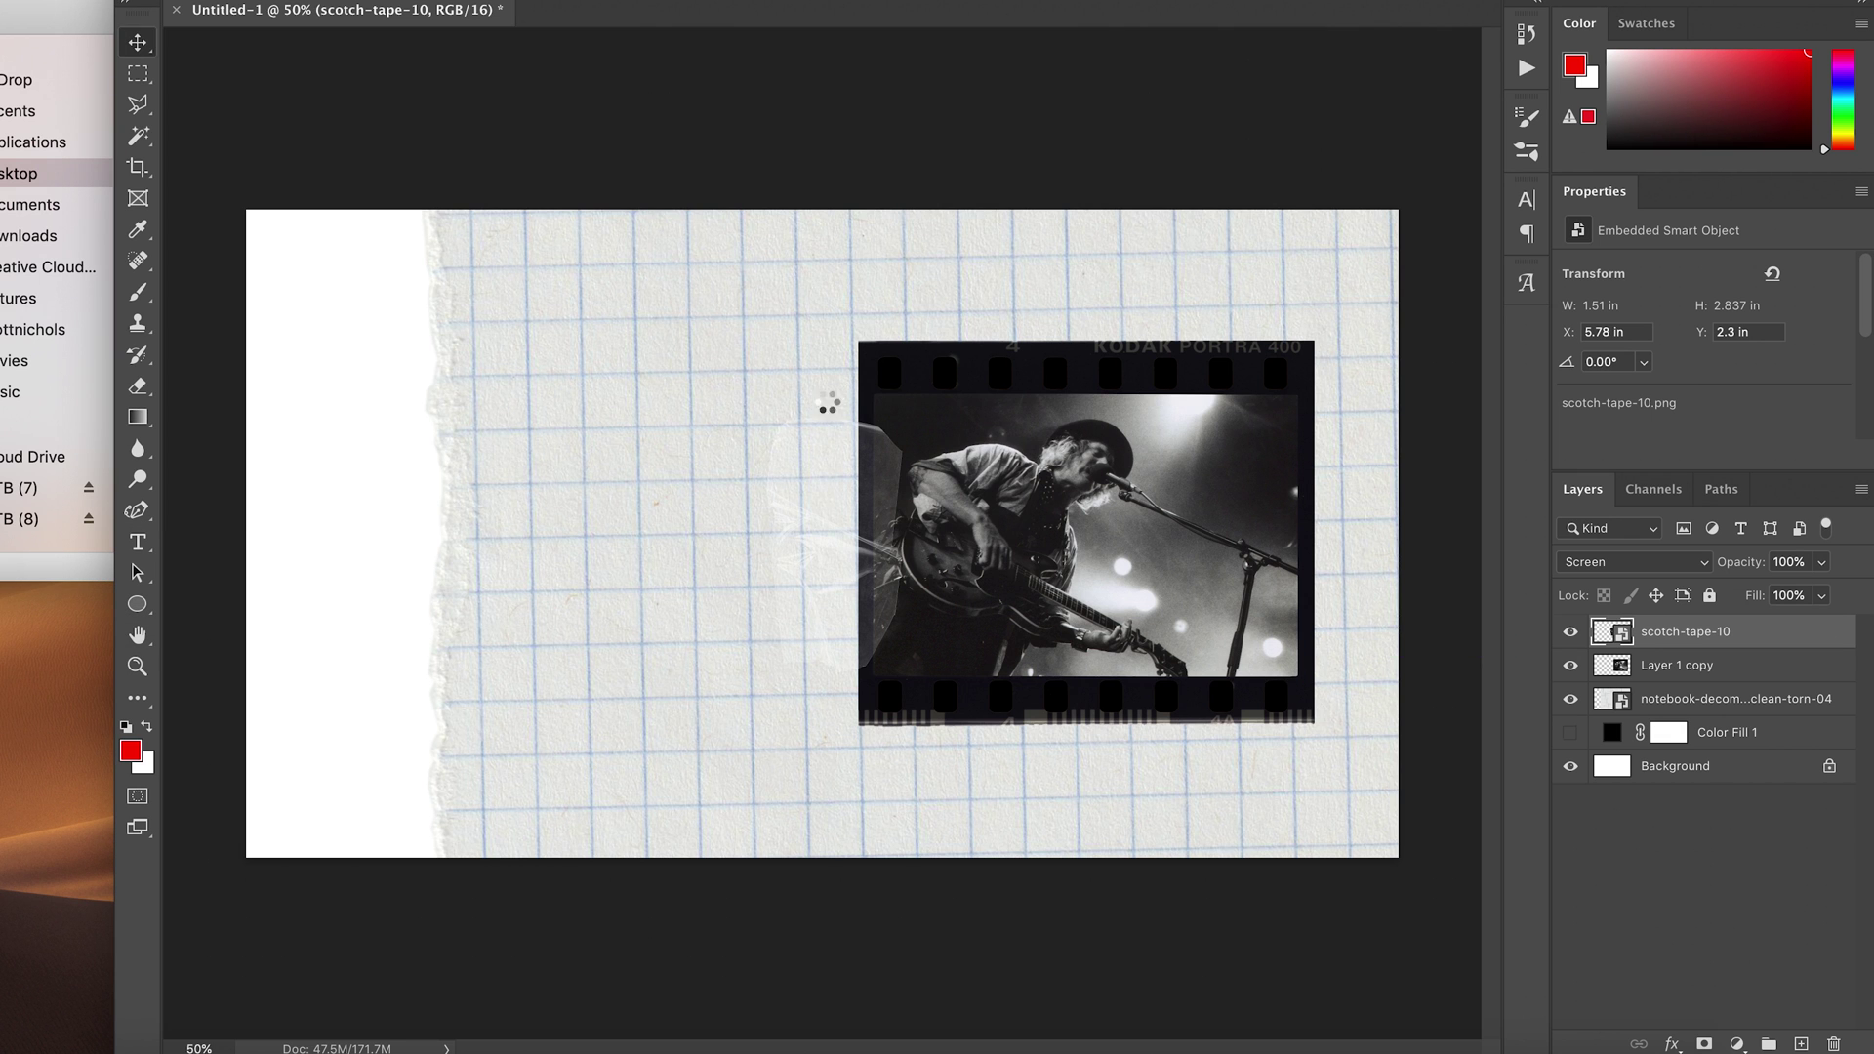
{"action": "left_click_drag", "start_coordinate": [821, 210], "coordinate": [1310, 469]}
{"action": "key", "text": "Return"}
Lock the notebook paper layer, then select the film frame and both tape layers and move them together left toward the canvas centre.
{"action": "left_click", "coordinate": [1723, 732]}
{"action": "left_click", "coordinate": [1709, 596]}
{"action": "left_click_drag", "start_coordinate": [1474, 810], "coordinate": [839, 401]}
{"action": "left_click_drag", "start_coordinate": [1039, 557], "coordinate": [848, 557]}
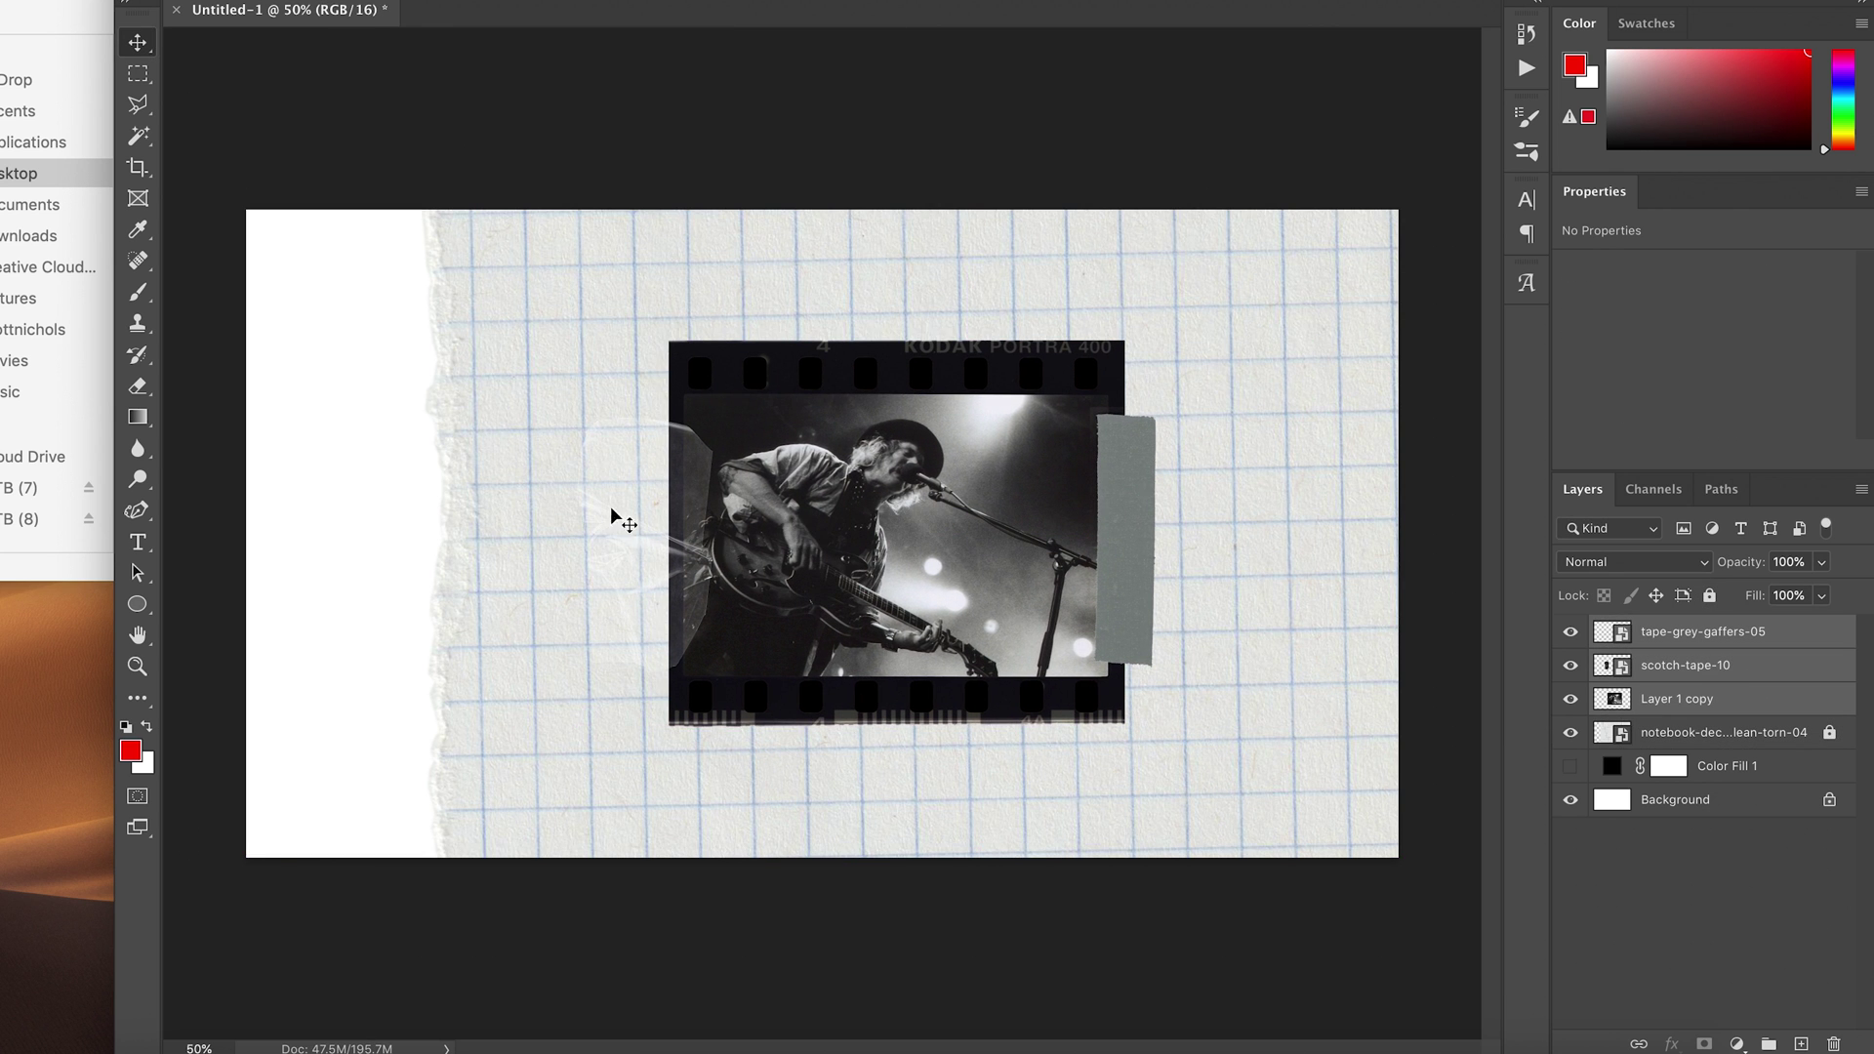